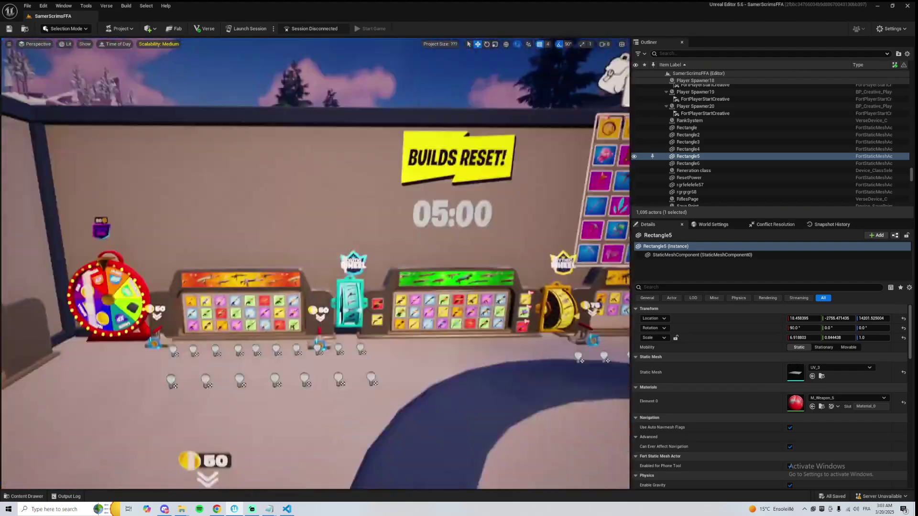
# Examine the weapon walls, the exotic and mythic wheels and the leaderboard podiums in the SamerScrimsFFA lobby.
pyautogui.press('w')
pyautogui.moveTo(401, 237); pyautogui.dragTo(385, 277, button='right')
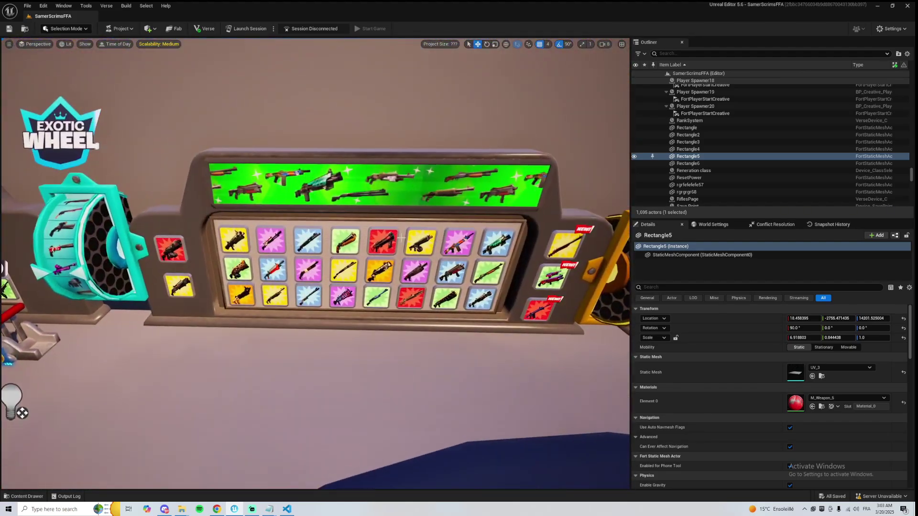
pyautogui.moveTo(229, 228); pyautogui.dragTo(296, 229, button='right')
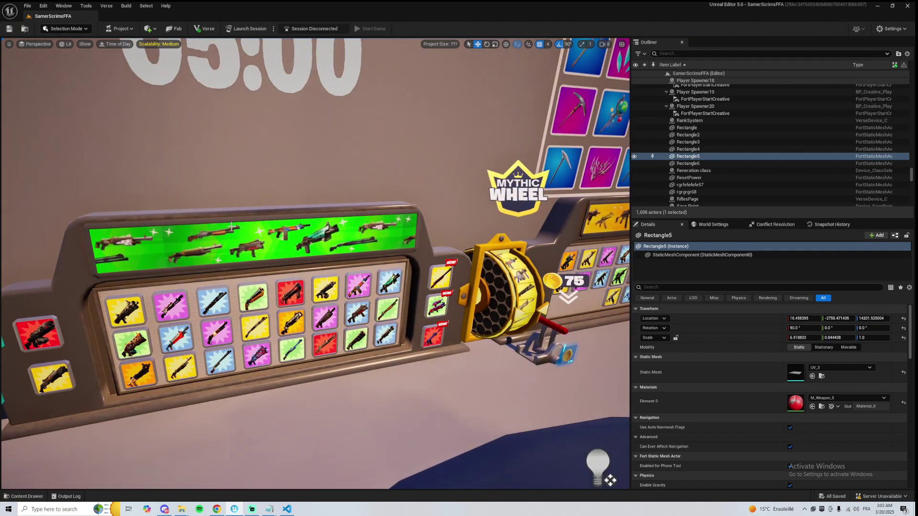
pyautogui.press('s')
pyautogui.moveTo(256, 235); pyautogui.dragTo(335, 235, button='right')
pyautogui.press('w')
pyautogui.moveTo(386, 281); pyautogui.dragTo(478, 282, button='right')
pyautogui.press('s')
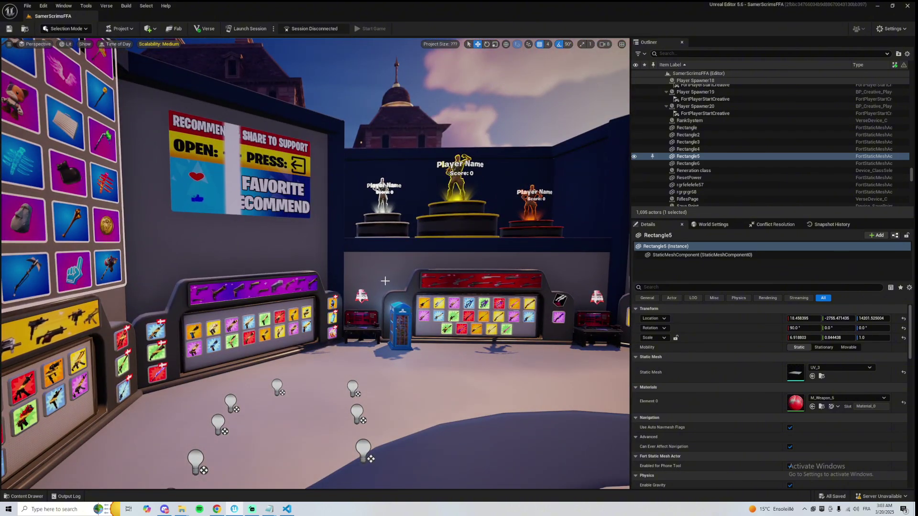
# Examine the weapon wall below the podiums, then the pickaxe, ranks and superpower areas of the lobby.
pyautogui.press('s')
pyautogui.moveTo(308, 316); pyautogui.dragTo(292, 377, button='right')
pyautogui.press('w')
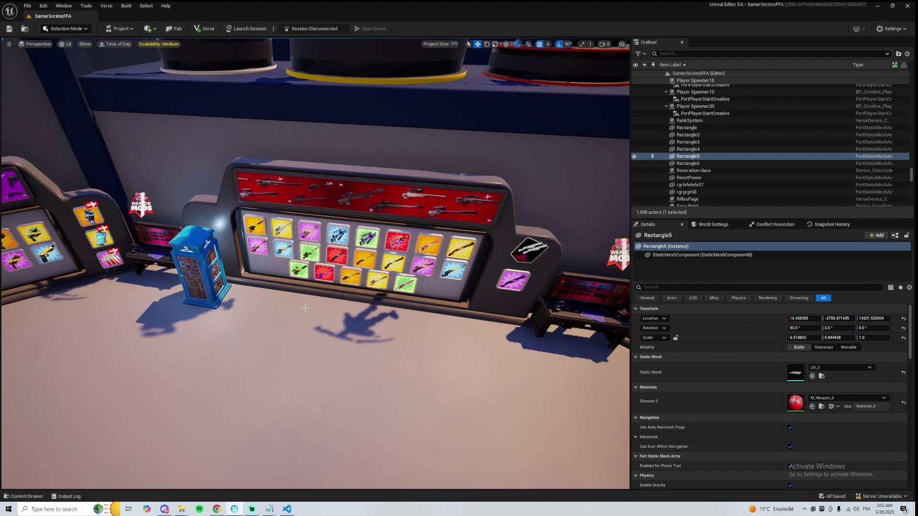
pyautogui.moveTo(304, 308); pyautogui.dragTo(218, 267, button='right')
pyautogui.press('w')
pyautogui.press('w')
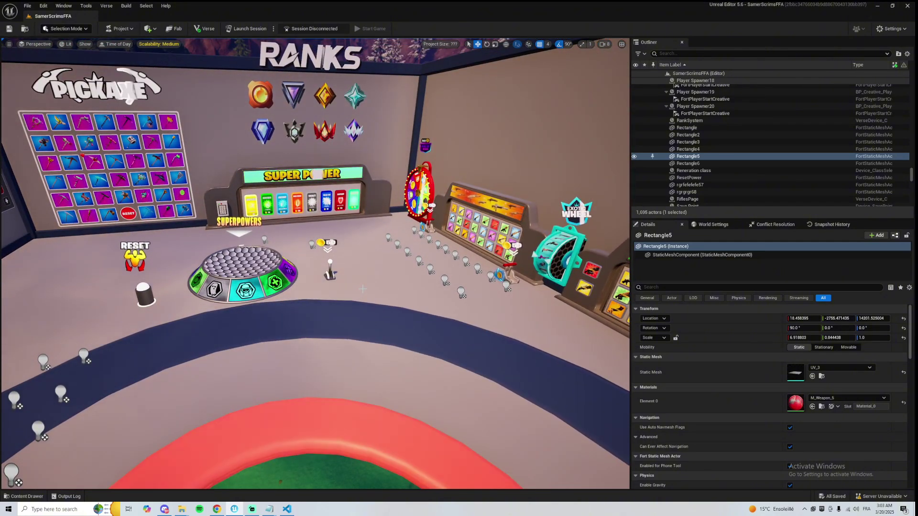
pyautogui.moveTo(362, 294); pyautogui.dragTo(384, 276, button='right')
pyautogui.moveTo(235, 447)
pyautogui.mouseDown(button='right')
pyautogui.moveTo(230, 431)
pyautogui.moveTo(239, 431)
pyautogui.mouseUp(button='right')
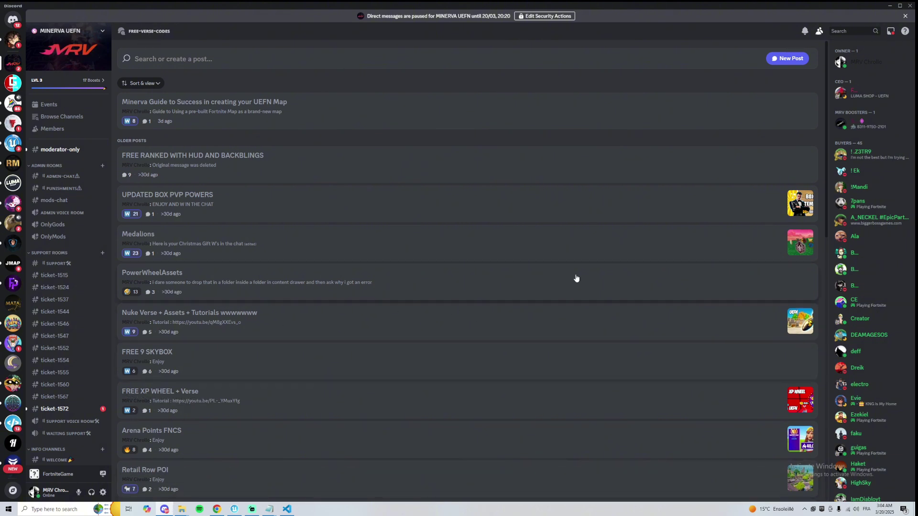
# Switch to File Explorer and inspect the PitFFA downloads folder and its colorso subfolder.
pyautogui.moveTo(180, 510)
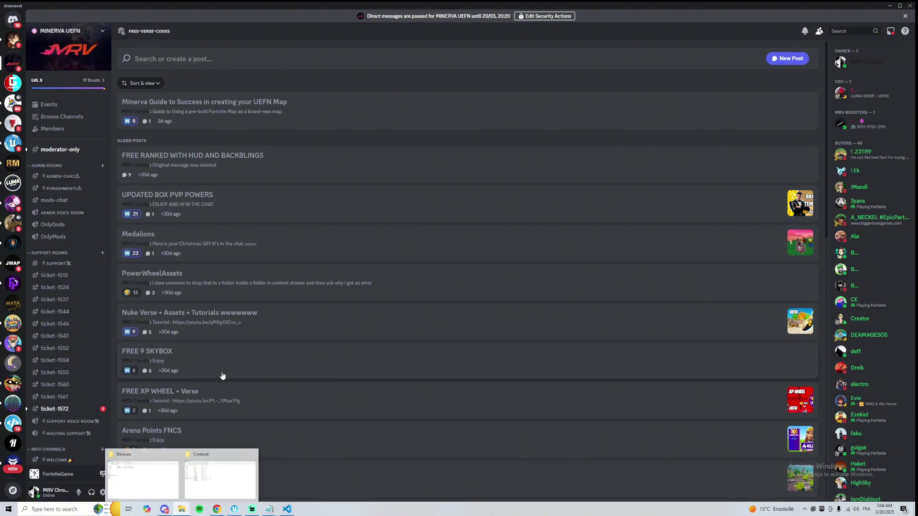
pyautogui.click(138, 471)
pyautogui.click(110, 58)
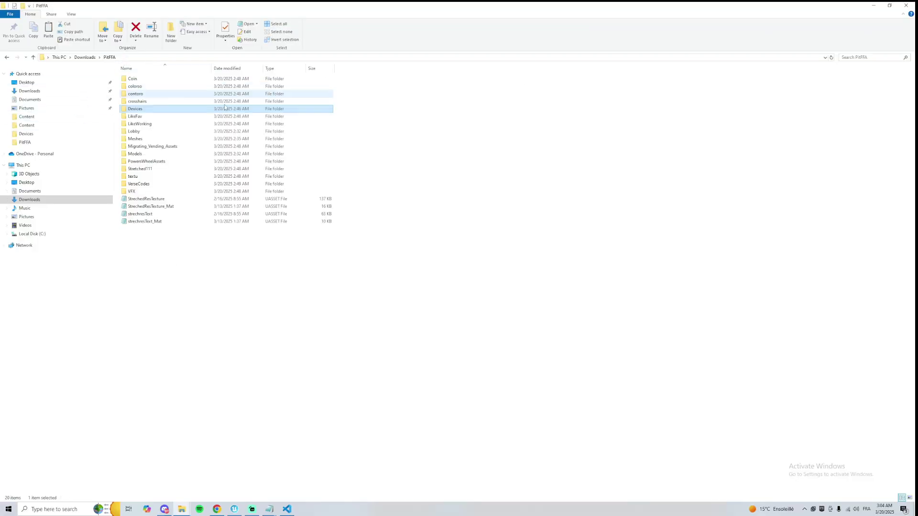
pyautogui.doubleClick(151, 86)
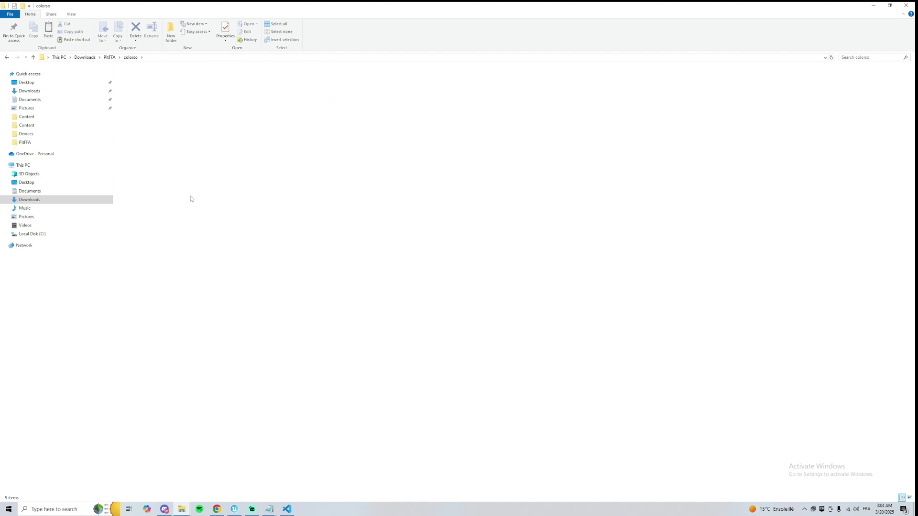
pyautogui.hotkey('alt', 'Left')
# Select every PitFFA subfolder except Devices, and bring up the PitMapFFA project's Content folder.
pyautogui.click(151, 81)
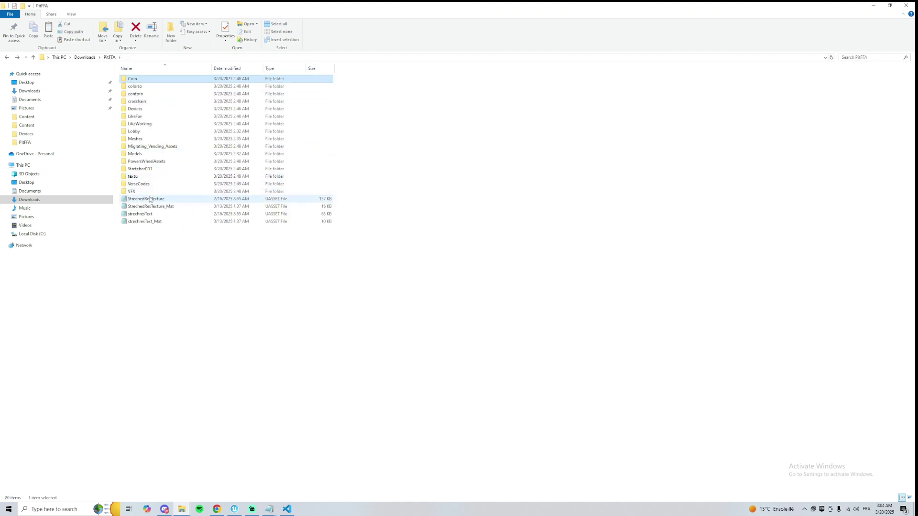
pyautogui.keyDown('shift'); pyautogui.click(150, 192); pyautogui.keyUp('shift')
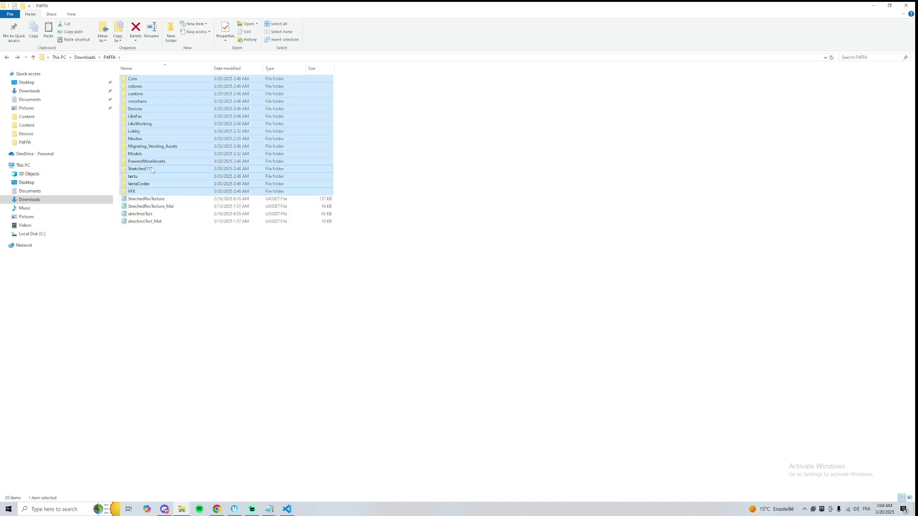
pyautogui.keyDown('ctrl'); pyautogui.click(144, 109); pyautogui.keyUp('ctrl')
pyautogui.click(181, 509)
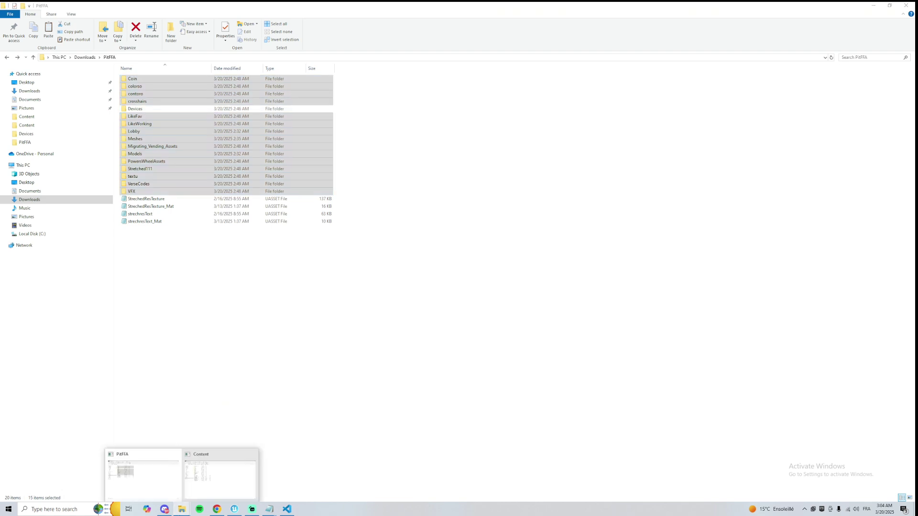
pyautogui.click(240, 455)
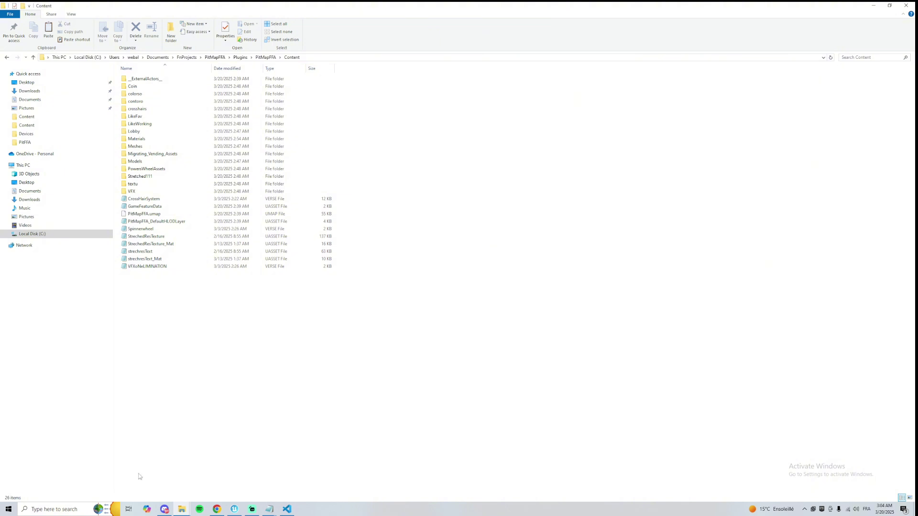
# Switch to Unreal Editor and examine the lobby's crosshairs, first-person, field-of-view and matchmaking wall.
pyautogui.click(234, 508)
pyautogui.moveTo(267, 373); pyautogui.dragTo(325, 378, button='right')
pyautogui.press('w')
pyautogui.moveTo(315, 262); pyautogui.dragTo(573, 220, button='right')
pyautogui.press('s')
pyautogui.moveTo(316, 230); pyautogui.dragTo(411, 277, button='right')
pyautogui.press('w')
pyautogui.press('w')
pyautogui.moveTo(316, 262); pyautogui.dragTo(210, 234, button='right')
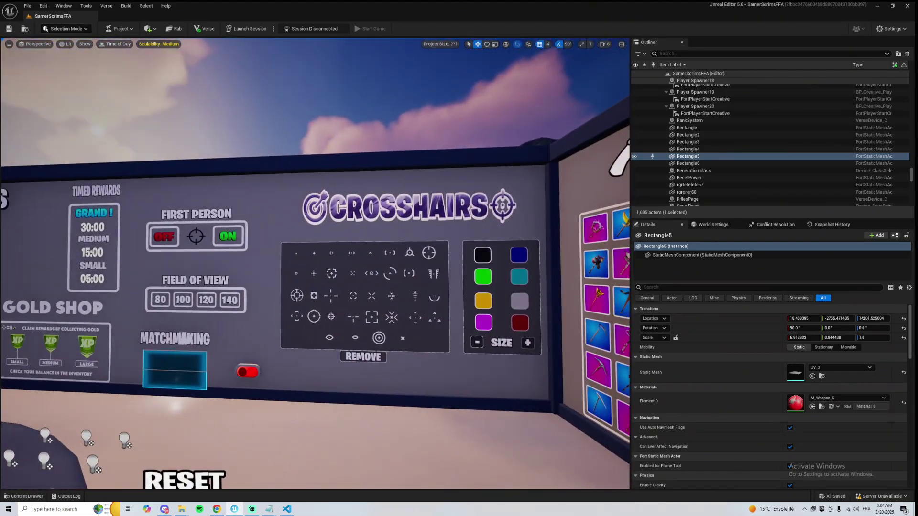
pyautogui.moveTo(315, 263); pyautogui.dragTo(192, 291, button='right')
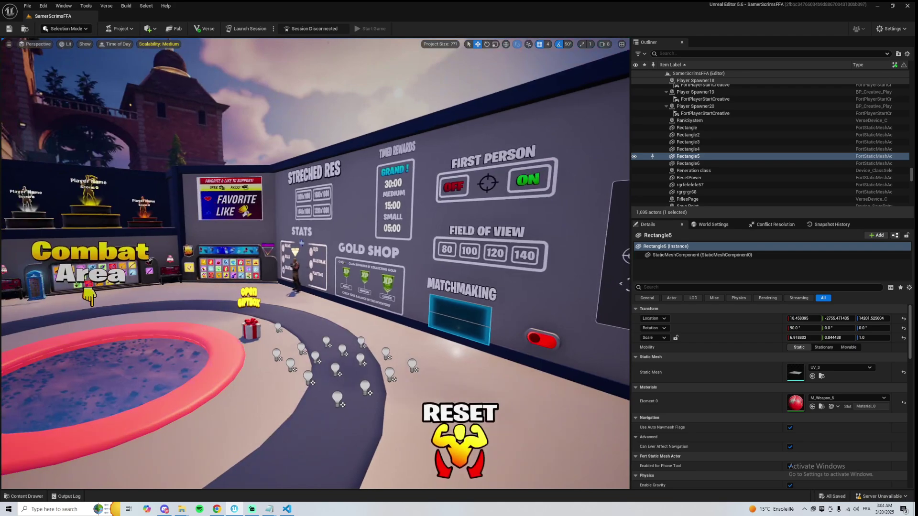
# Examine the lobby's stretched resolution, stats and gold shop wall and the Combat Area pit.
pyautogui.moveTo(315, 263); pyautogui.dragTo(411, 234, button='right')
pyautogui.press('w')
pyautogui.press('w')
pyautogui.press('s')
pyautogui.press('w')
pyautogui.press('w')
pyautogui.press('s')
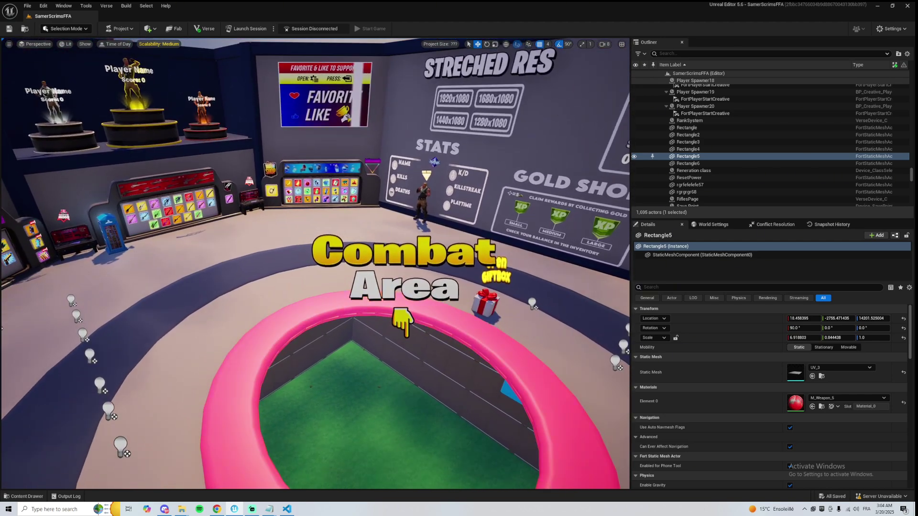
pyautogui.moveTo(315, 263); pyautogui.dragTo(340, 241, button='right')
pyautogui.moveTo(210, 349); pyautogui.dragTo(264, 318, button='right')
# Open the PitMapFFA project in place of the current one.
pyautogui.click(117, 28)
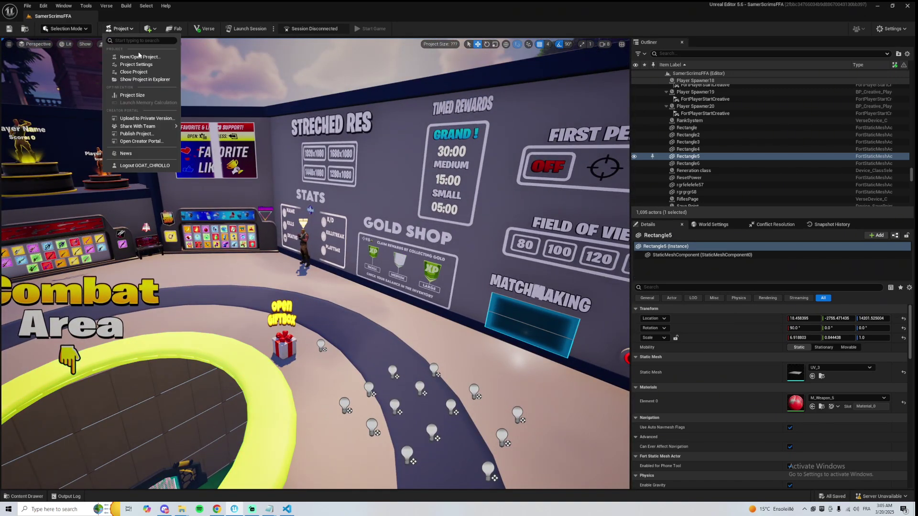
pyautogui.click(139, 57)
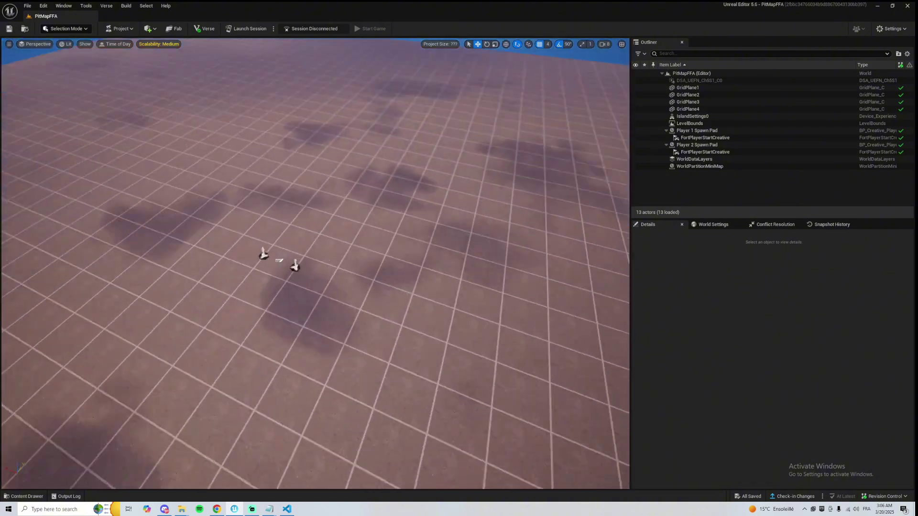
# Select all four grid floor planes in the PitMapFFA level and delete them.
pyautogui.moveTo(338, 245)
pyautogui.mouseDown(button='right')
pyautogui.moveTo(287, 221)
pyautogui.moveTo(338, 245)
pyautogui.mouseUp(button='right')
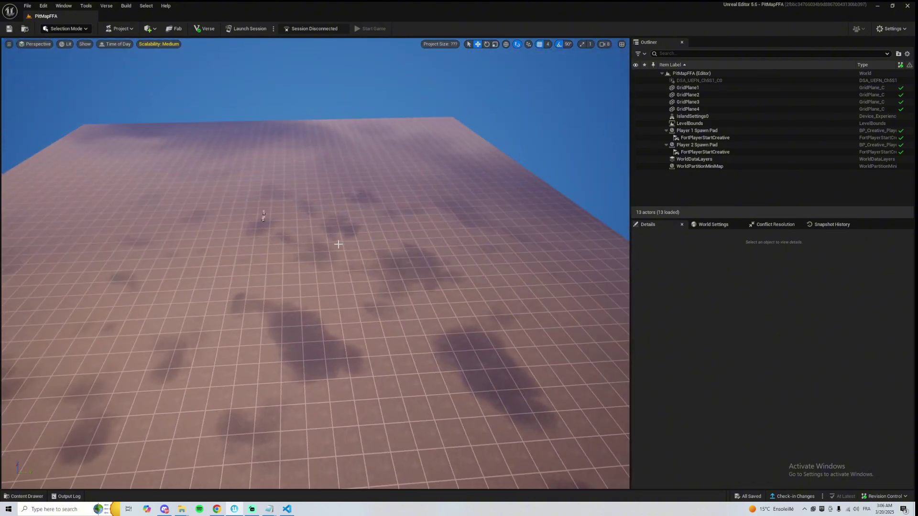
pyautogui.click(405, 258)
pyautogui.moveTo(450, 309); pyautogui.dragTo(425, 307, button='right')
pyautogui.keyDown('ctrl'); pyautogui.click(474, 200); pyautogui.keyUp('ctrl')
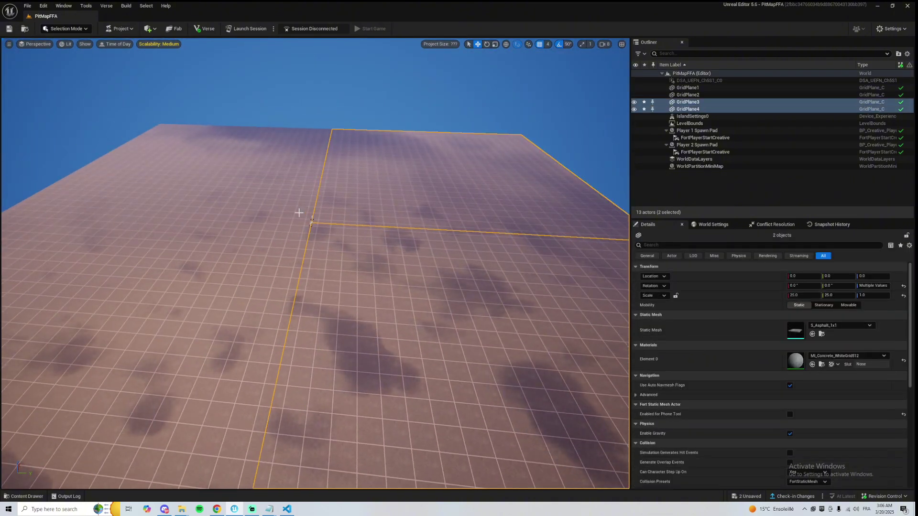
pyautogui.keyDown('ctrl'); pyautogui.click(272, 239); pyautogui.keyUp('ctrl')
pyautogui.keyDown('ctrl'); pyautogui.click(278, 195); pyautogui.keyUp('ctrl')
pyautogui.moveTo(377, 231); pyautogui.dragTo(373, 269, button='right')
pyautogui.press('Delete')
# Delete both player spawn pads from the level.
pyautogui.press('w')
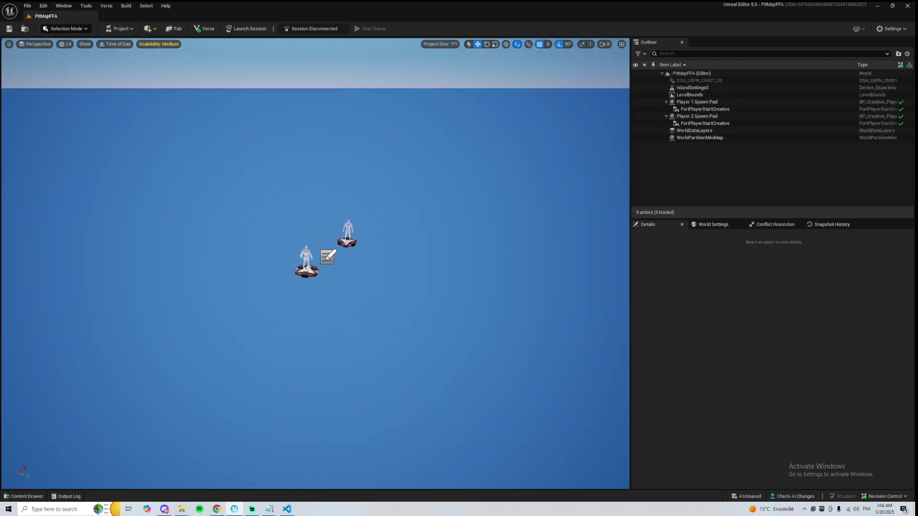
pyautogui.click(307, 269)
pyautogui.press('Delete')
pyautogui.click(348, 240)
pyautogui.press('Delete')
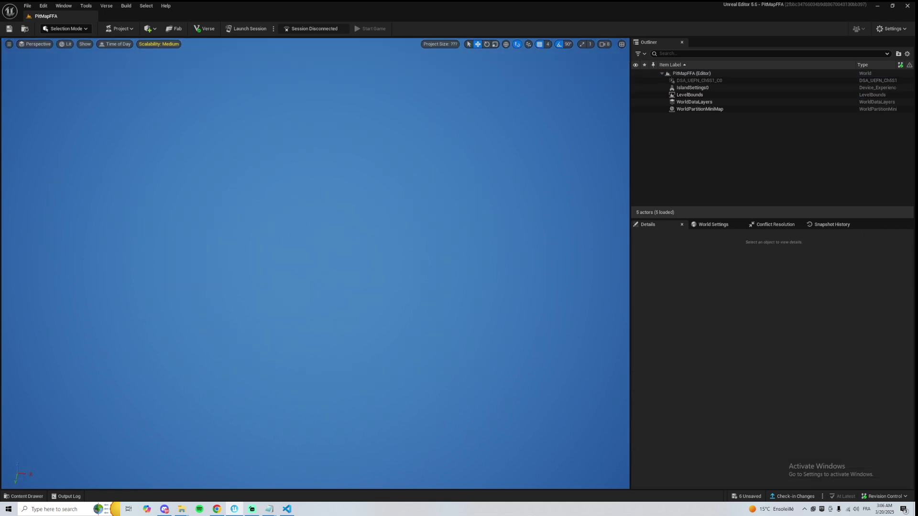
# Switch to Landscape Mode and create a new landscape with the preset material, size and component settings.
pyautogui.click(84, 49)
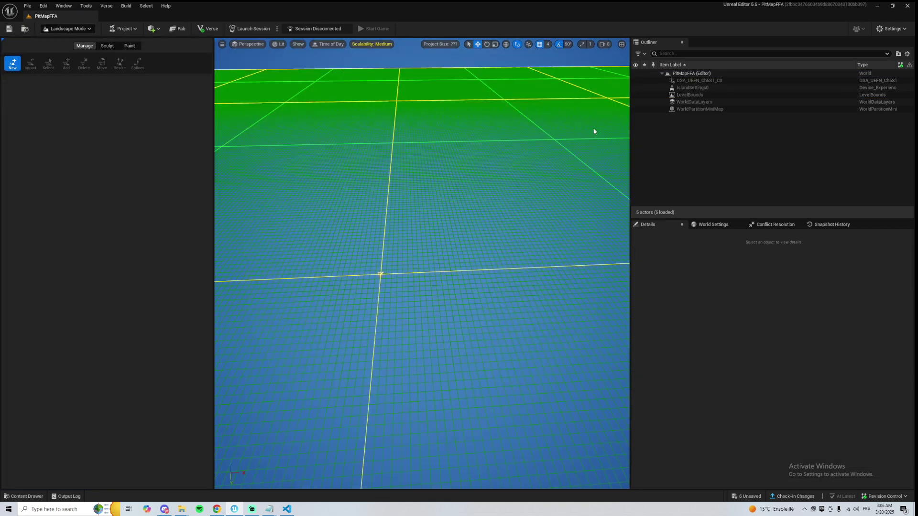
pyautogui.click(256, 510)
pyautogui.click(253, 509)
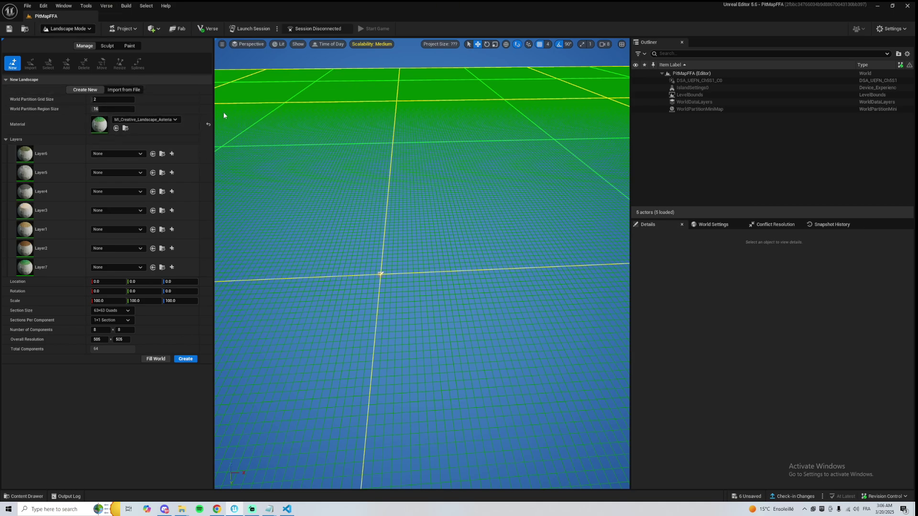
pyautogui.moveTo(314, 269); pyautogui.dragTo(283, 269, button='right')
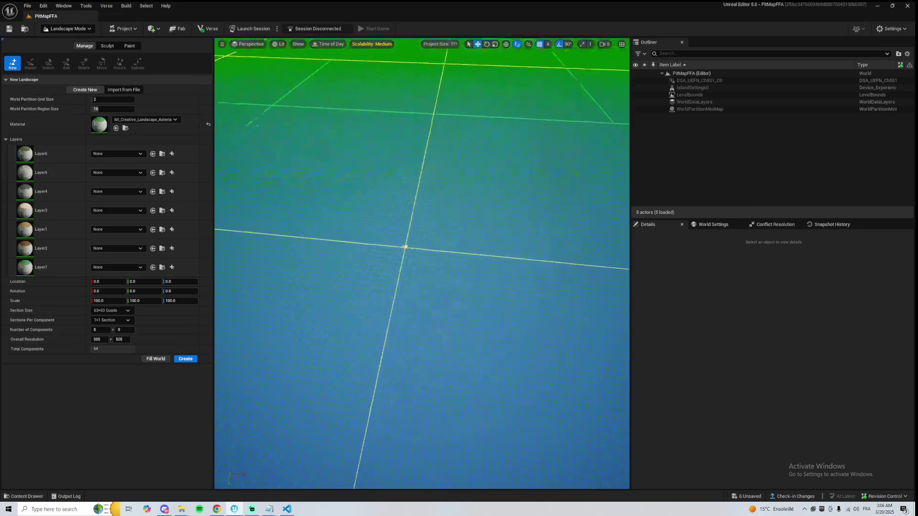
pyautogui.scroll(-5, 313, 269)
pyautogui.click(187, 359)
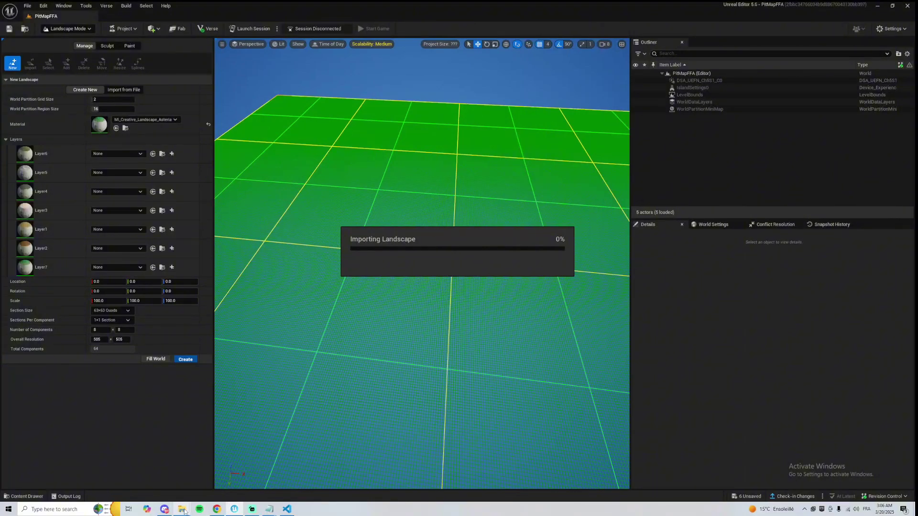
# Switch to File Explorer, open the BuildingsAndVault text file from PitFFA's Devices folder, and copy its entire text.
pyautogui.moveTo(184, 511)
pyautogui.click(153, 476)
pyautogui.click(110, 56)
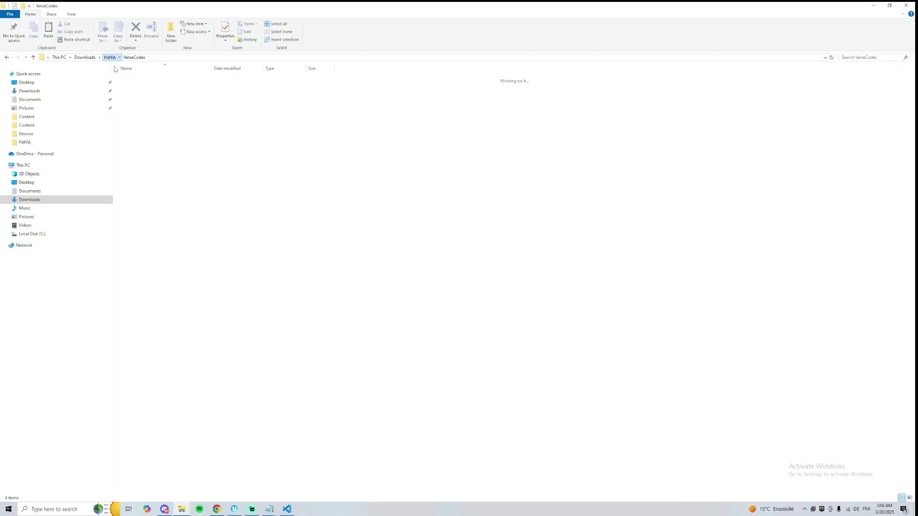
pyautogui.doubleClick(143, 110)
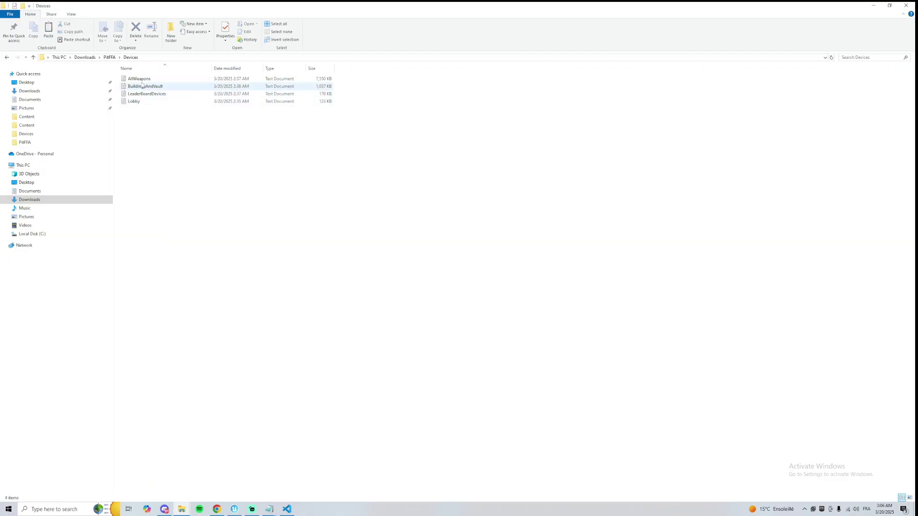
pyautogui.doubleClick(144, 86)
pyautogui.hotkey('ctrl', 'a')
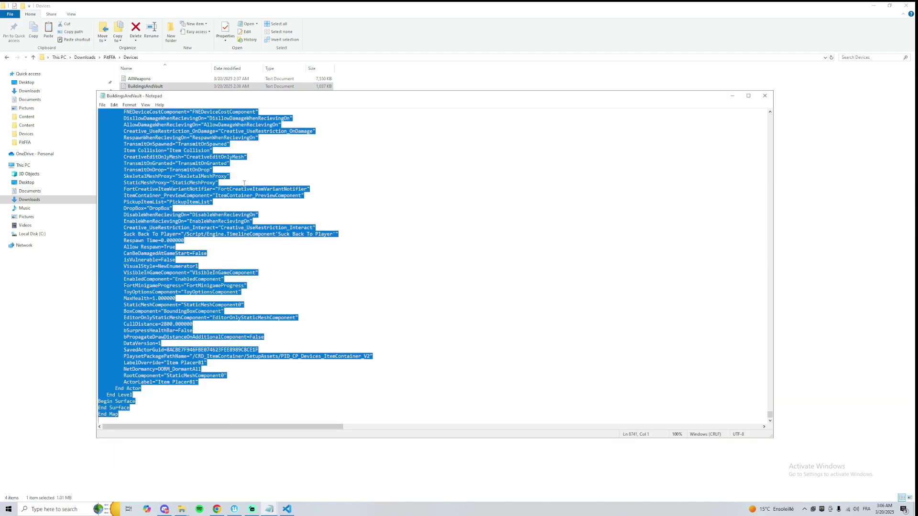
# Switch to Visual Studio Code, create a new text file, and paste the copied BuildingsAndVault text into it.
pyautogui.click(287, 509)
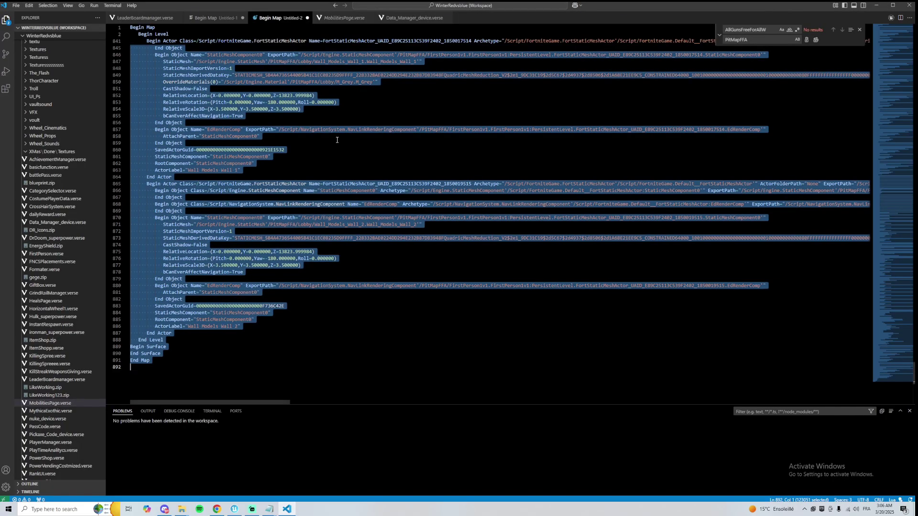
pyautogui.scroll(6, 337, 140)
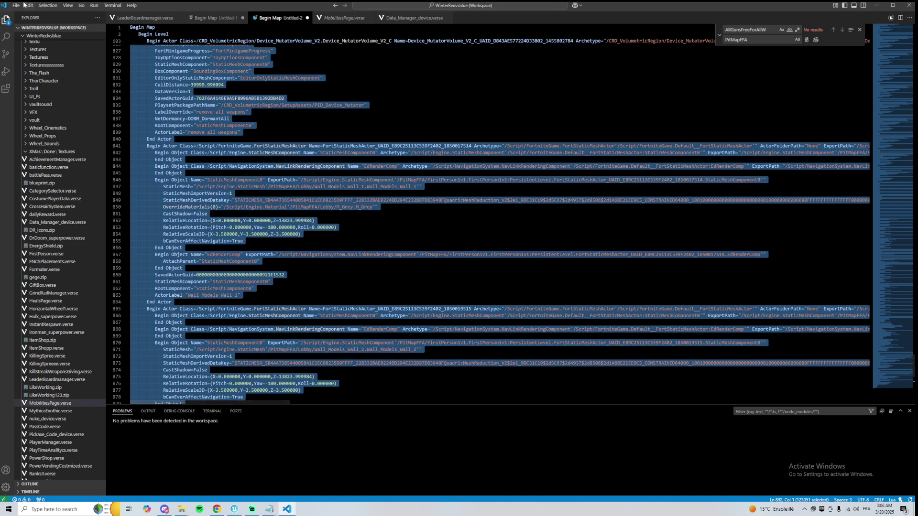
pyautogui.click(22, 4)
pyautogui.click(43, 19)
pyautogui.hotkey('ctrl', 'v')
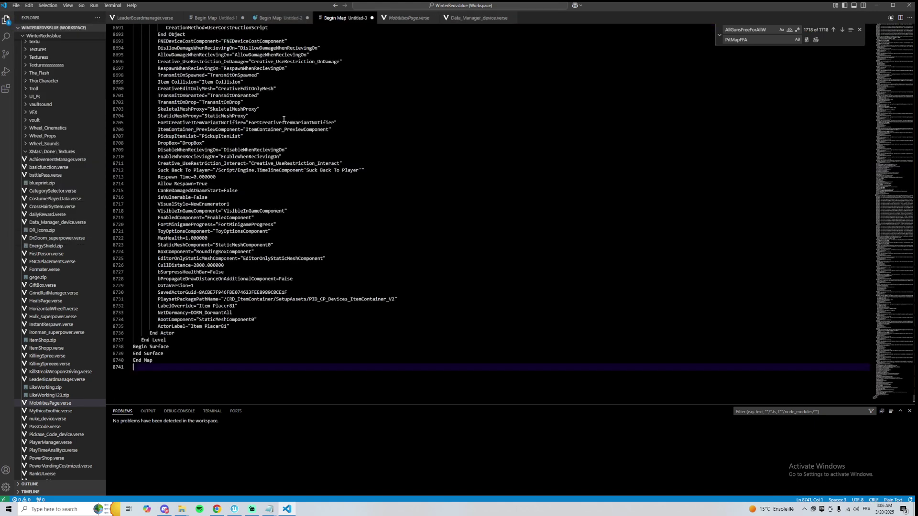
# Replace every occurrence of AllGunsFreeForAllW in the pasted text with PitMapFFA.
pyautogui.scroll(4, 502, 134)
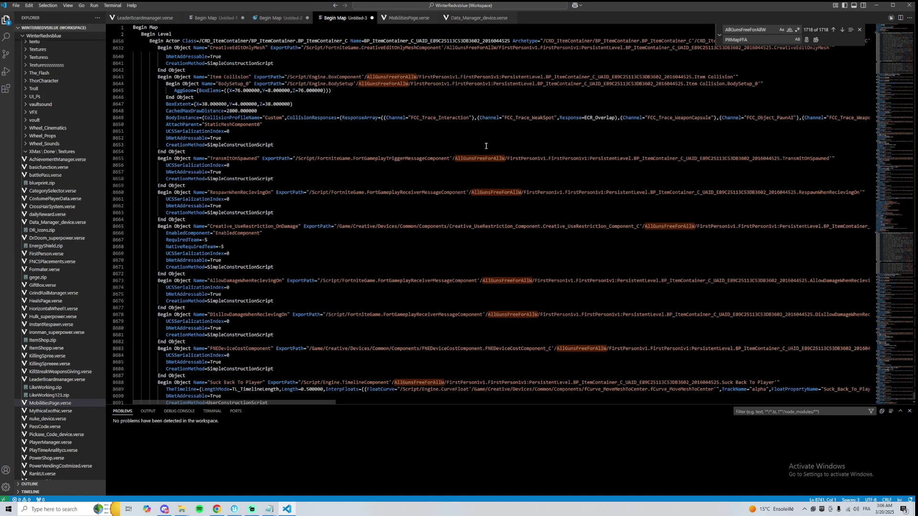
pyautogui.doubleClick(478, 159)
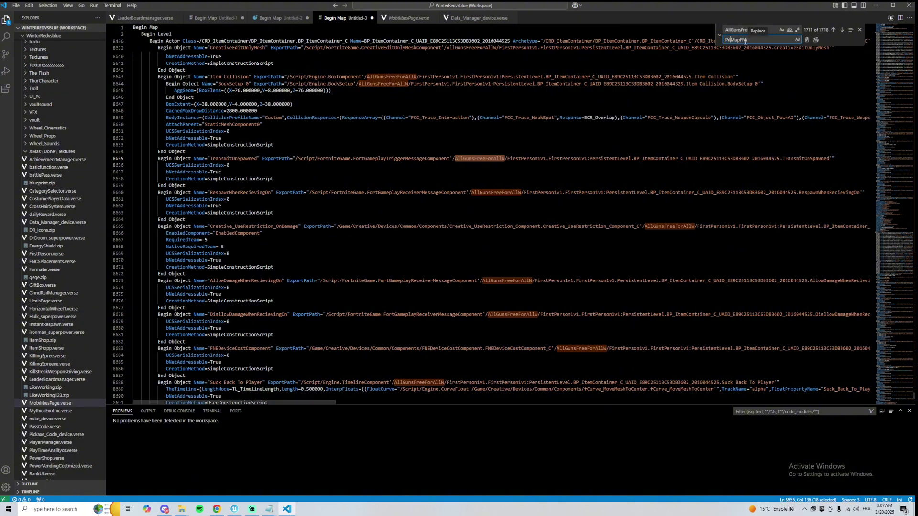
pyautogui.click(816, 40)
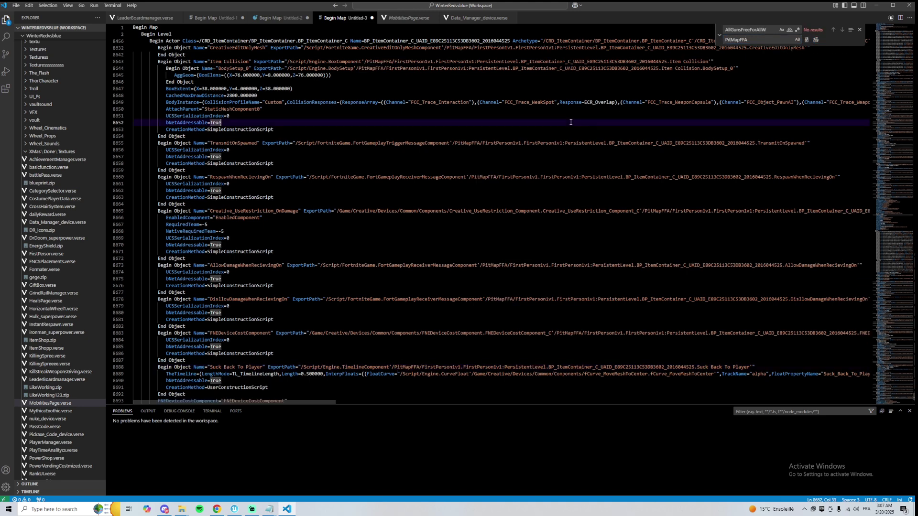
# Copy the adapted BuildingsAndVault text, switch to Unreal Editor, change to Selection Mode, and paste the objects into the level.
pyautogui.hotkey('ctrl', 'a')
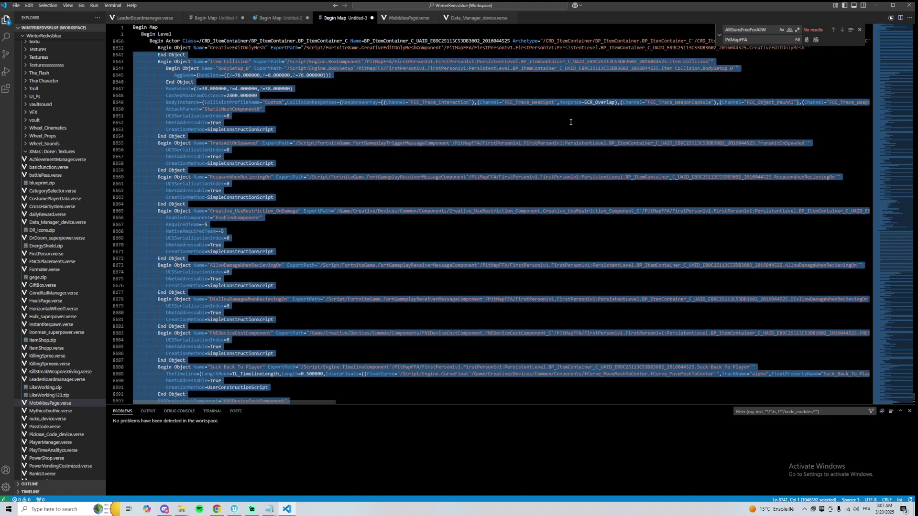
pyautogui.click(253, 507)
pyautogui.click(76, 29)
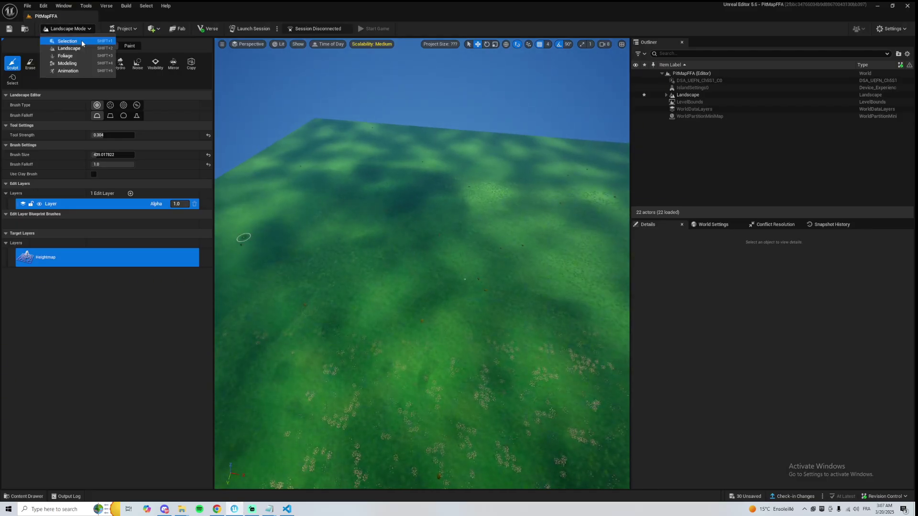
pyautogui.click(82, 43)
pyautogui.moveTo(394, 247)
pyautogui.mouseDown(button='right')
pyautogui.moveTo(382, 205)
pyautogui.moveTo(401, 287)
pyautogui.moveTo(394, 248)
pyautogui.mouseUp(button='right')
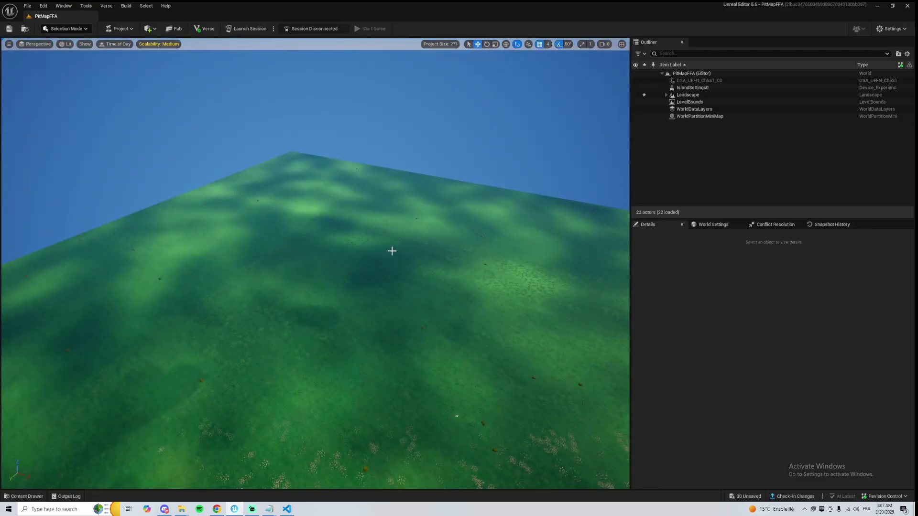
pyautogui.hotkey('ctrl', 'v')
# Inspect the pasted walls and vault, and locate the Vault Walls mesh in the project content.
pyautogui.moveTo(437, 302); pyautogui.dragTo(477, 256, button='right')
pyautogui.press('w')
pyautogui.press('s')
pyautogui.press('w')
pyautogui.press('a')
pyautogui.click(401, 321)
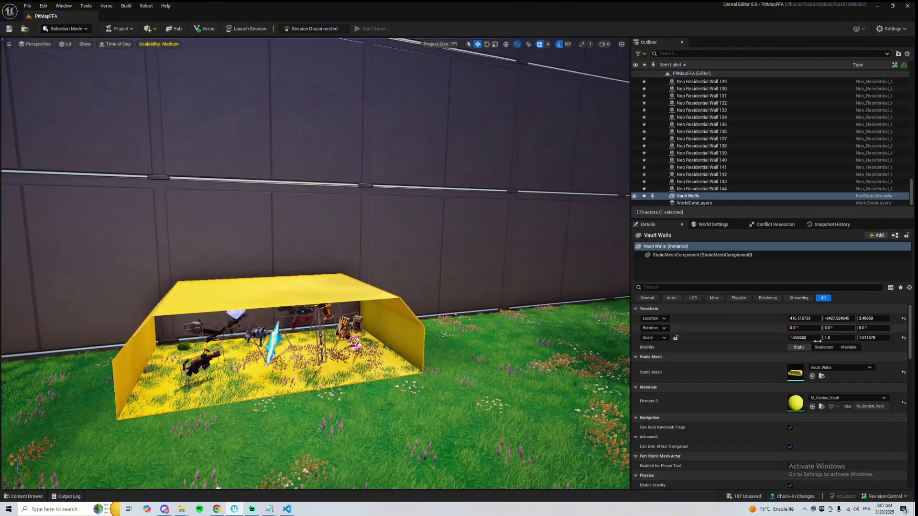
pyautogui.click(823, 376)
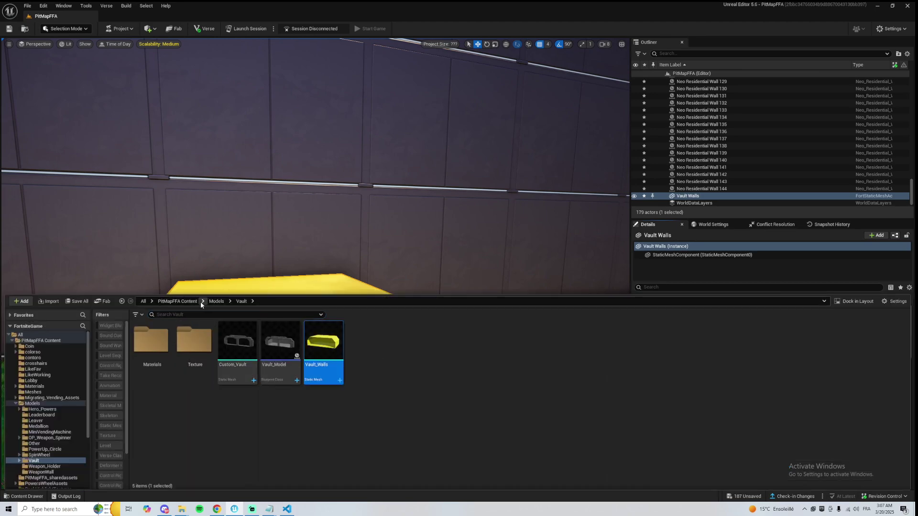
# Look through the Models folder and the main PitMapFFA Content folders, including LikeFav and crosshairs.
pyautogui.click(216, 301)
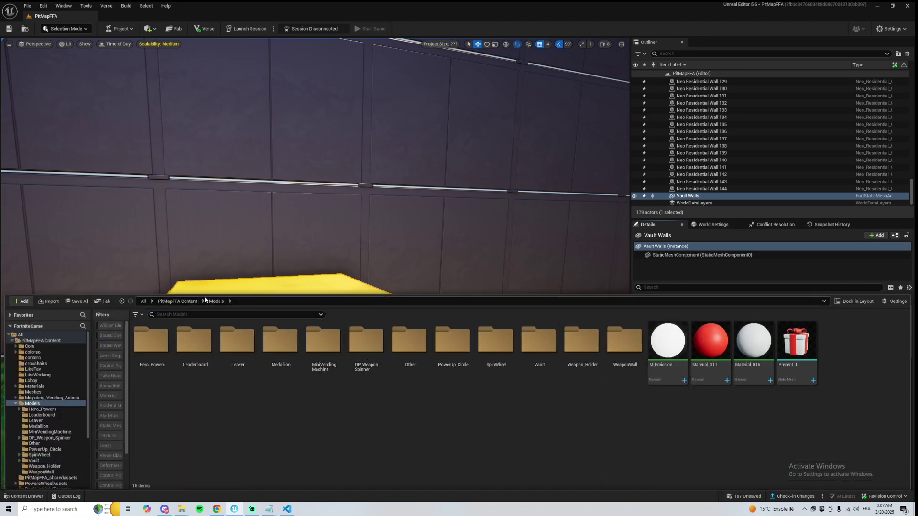
pyautogui.click(191, 301)
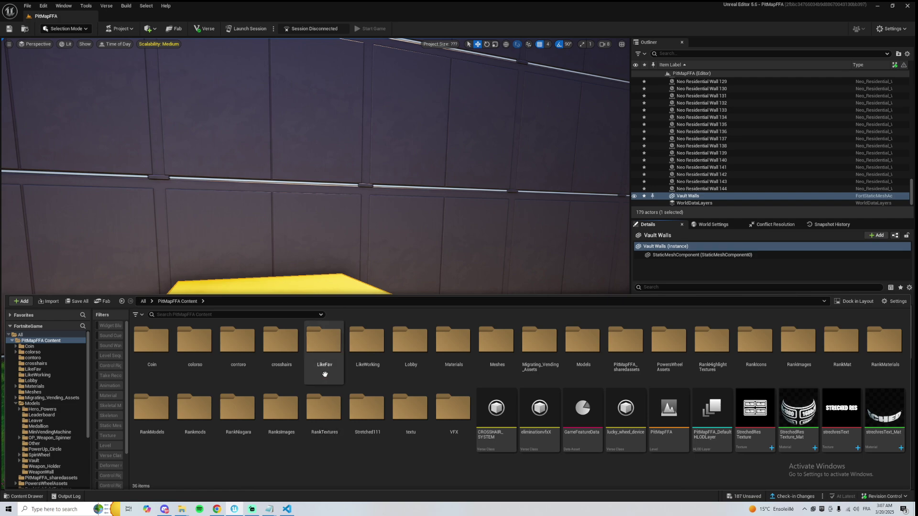
pyautogui.doubleClick(318, 345)
pyautogui.hotkey('alt', 'Left')
pyautogui.click(232, 343)
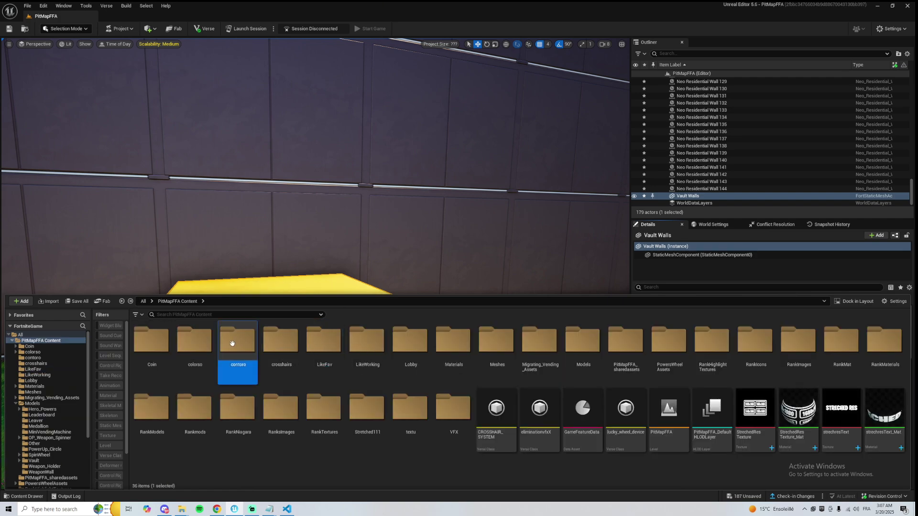
pyautogui.click(152, 344)
pyautogui.doubleClick(281, 344)
pyautogui.hotkey('alt', 'Left')
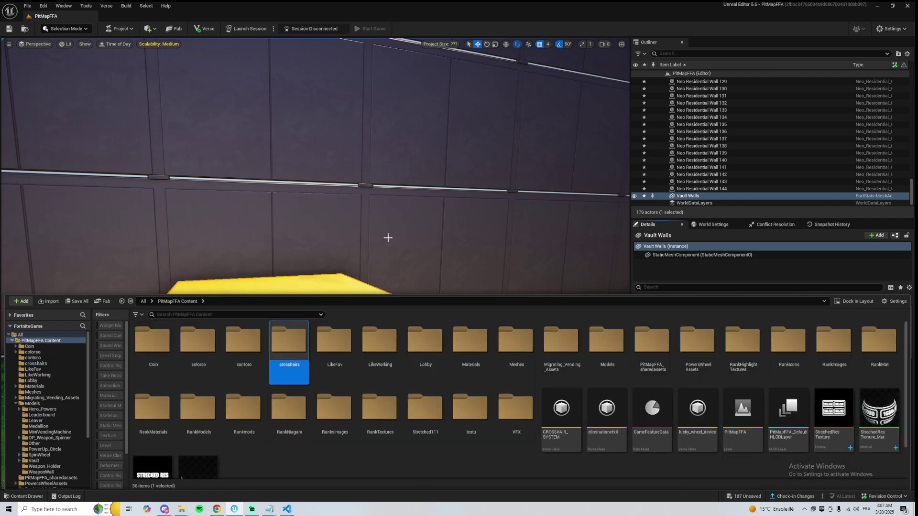
pyautogui.moveTo(388, 238); pyautogui.dragTo(268, 253, button='right')
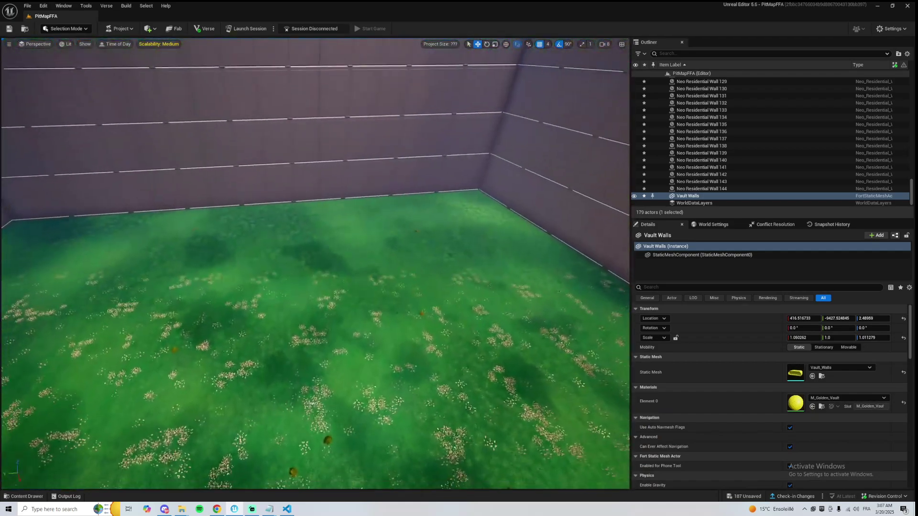
pyautogui.press('s')
# Switch to File Explorer, open the Lobby text file from the Devices folder, and copy its entire text.
pyautogui.moveTo(180, 509)
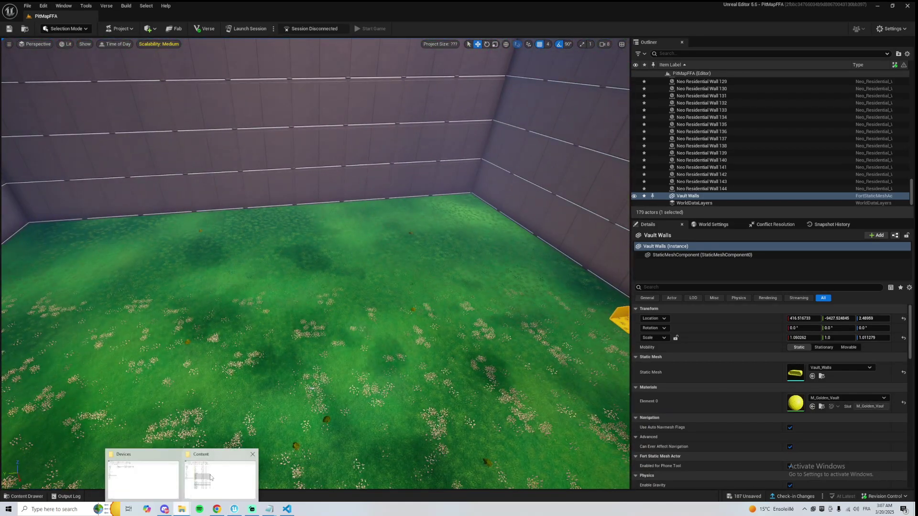
pyautogui.click(153, 476)
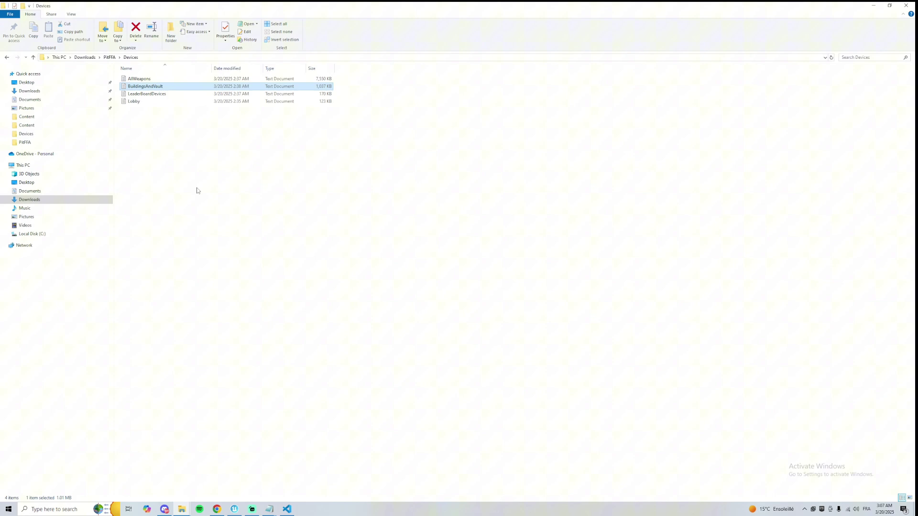
pyautogui.doubleClick(134, 101)
pyautogui.hotkey('ctrl', 'a')
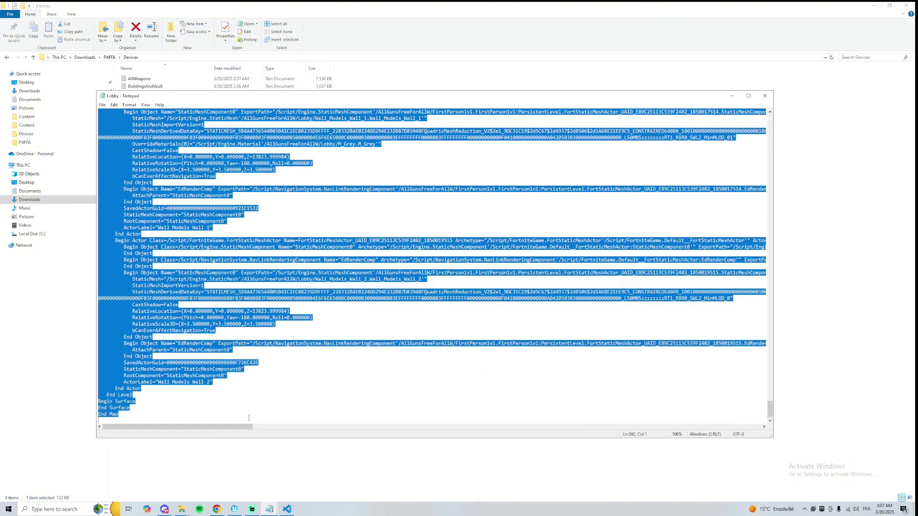
pyautogui.click(235, 509)
pyautogui.hotkey('ctrl', 'v')
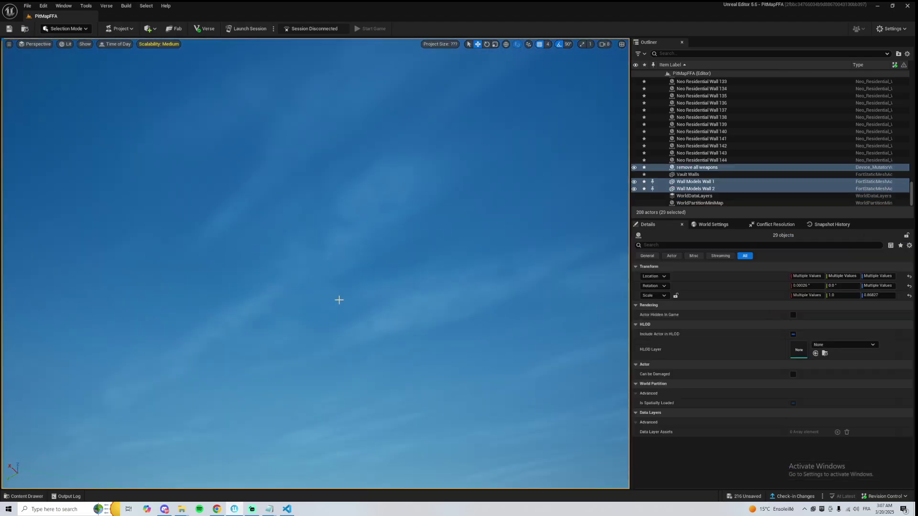
pyautogui.moveTo(351, 290)
pyautogui.mouseDown(button='right')
pyautogui.moveTo(356, 363)
pyautogui.moveTo(357, 283)
pyautogui.mouseUp(button='right')
pyautogui.press('Delete')
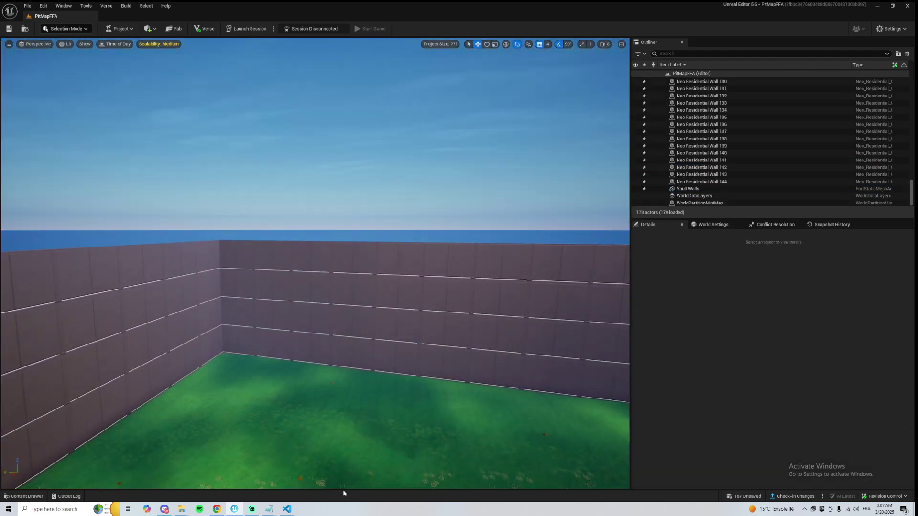
# Switch to Visual Studio Code, overwrite the old text with the Lobby text, and replace every AllGunsFreeForAllW with PitMapFFA.
pyautogui.click(287, 511)
pyautogui.hotkey('ctrl', 'v')
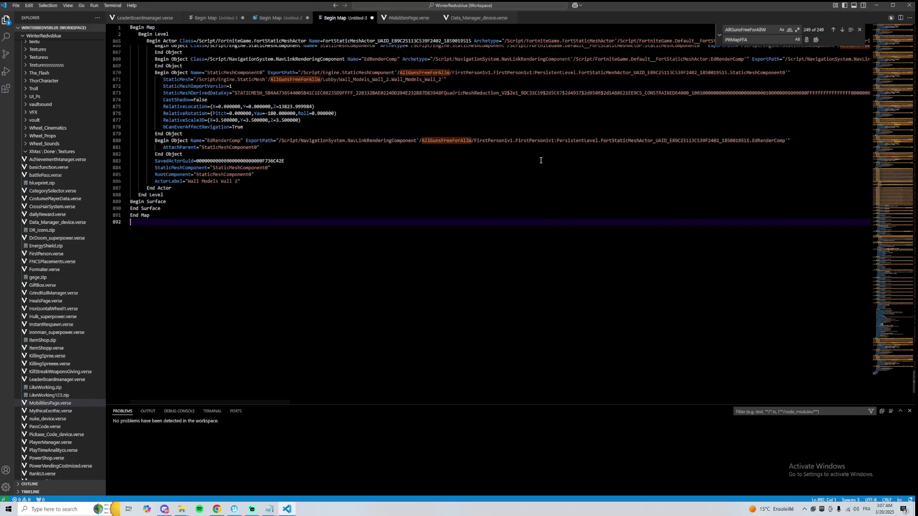
pyautogui.scroll(3, 451, 264)
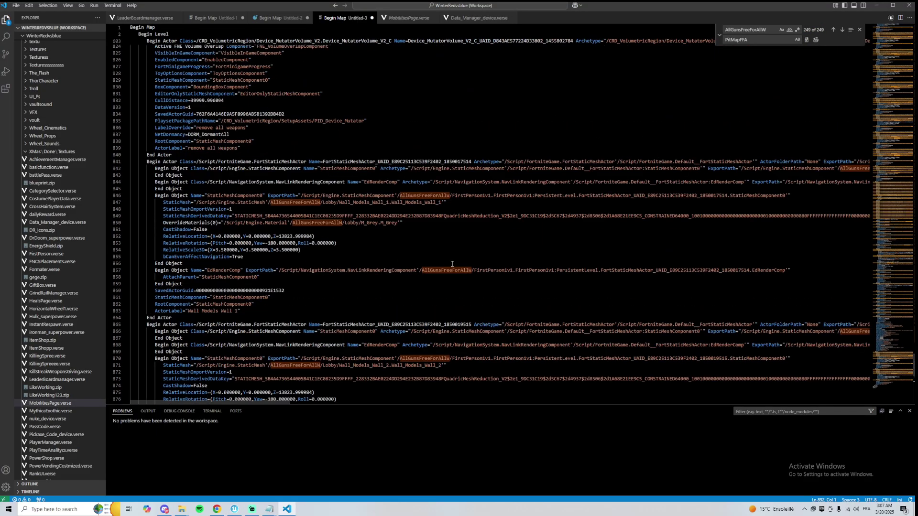
pyautogui.click(816, 41)
# Copy the adapted Lobby text, switch to Unreal Editor, and paste the lobby objects into the level.
pyautogui.hotkey('ctrl', 'a')
pyautogui.hotkey('ctrl', 'c')
pyautogui.click(238, 510)
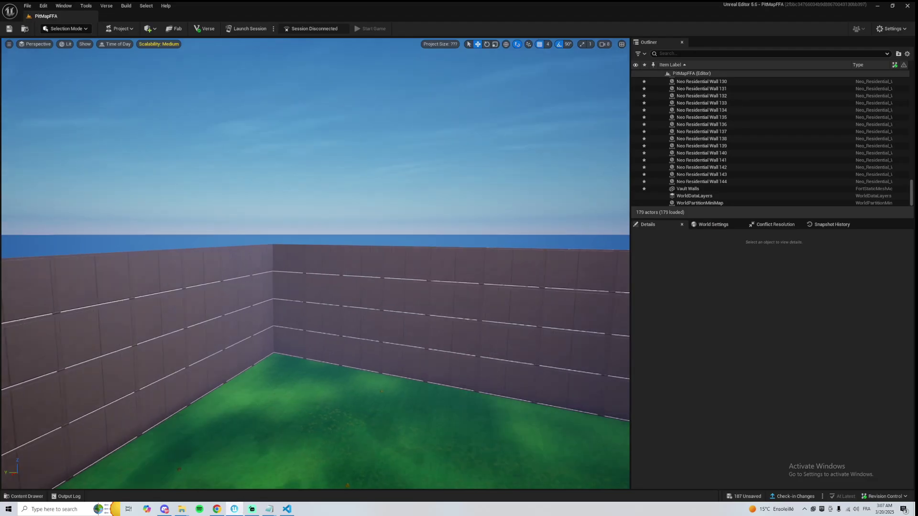
pyautogui.moveTo(350, 320); pyautogui.dragTo(350, 253, button='right')
pyautogui.hotkey('ctrl', 'v')
# Examine the pasted lobby from several viewpoints, including its wall models and floor opening.
pyautogui.moveTo(306, 338); pyautogui.dragTo(320, 351, button='right')
pyautogui.press('w')
pyautogui.press('w')
pyautogui.press('s')
pyautogui.press('w')
pyautogui.press('s')
pyautogui.moveTo(406, 311); pyautogui.dragTo(540, 289, button='right')
pyautogui.press('w')
pyautogui.press('s')
pyautogui.press('w')
pyautogui.click(494, 330)
pyautogui.moveTo(494, 330); pyautogui.dragTo(617, 342, button='right')
pyautogui.press('s')
# Switch to File Explorer, open the AllWeapons text file from the Devices folder, and copy its entire text.
pyautogui.moveTo(181, 510)
pyautogui.click(170, 463)
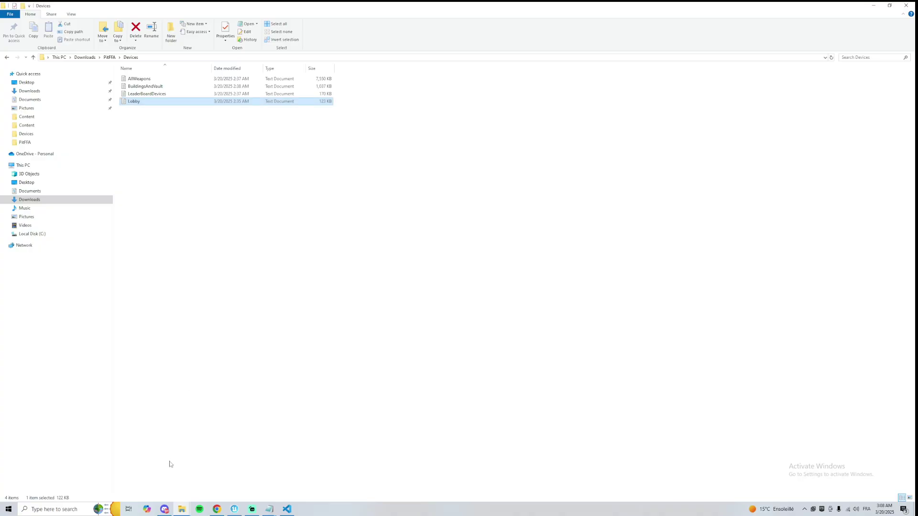
pyautogui.doubleClick(148, 80)
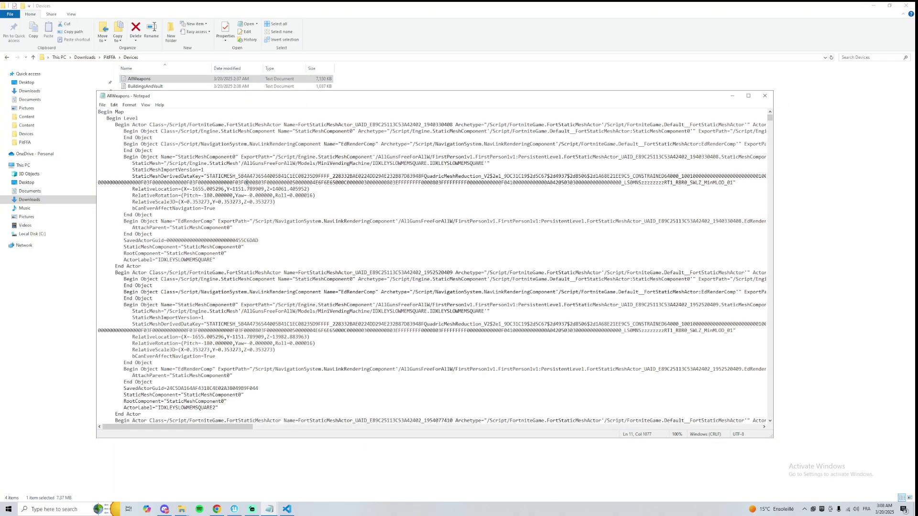
pyautogui.hotkey('ctrl', 'a')
# Switch to Visual Studio Code, overwrite the Lobby text with the AllWeapons text, and replace every AllGunsFreeForAllW with PitMapFFA.
pyautogui.click(286, 508)
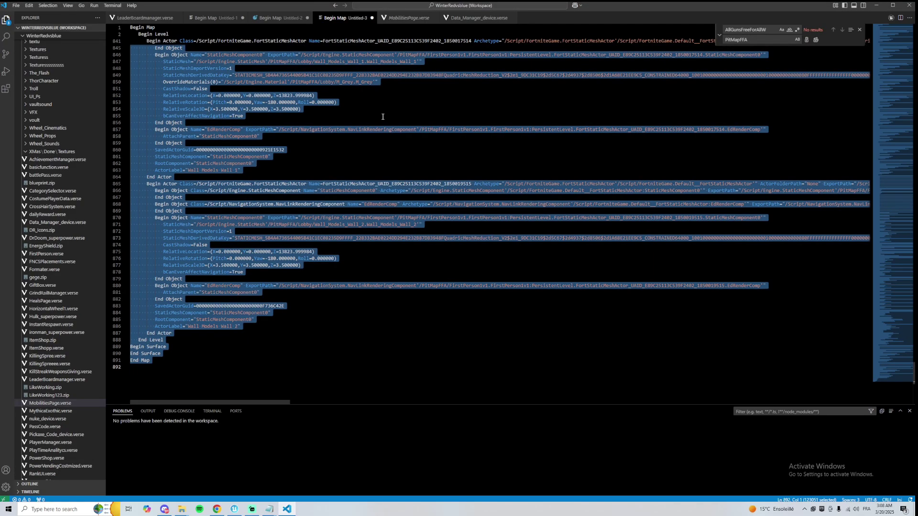
pyautogui.hotkey('ctrl', 'v')
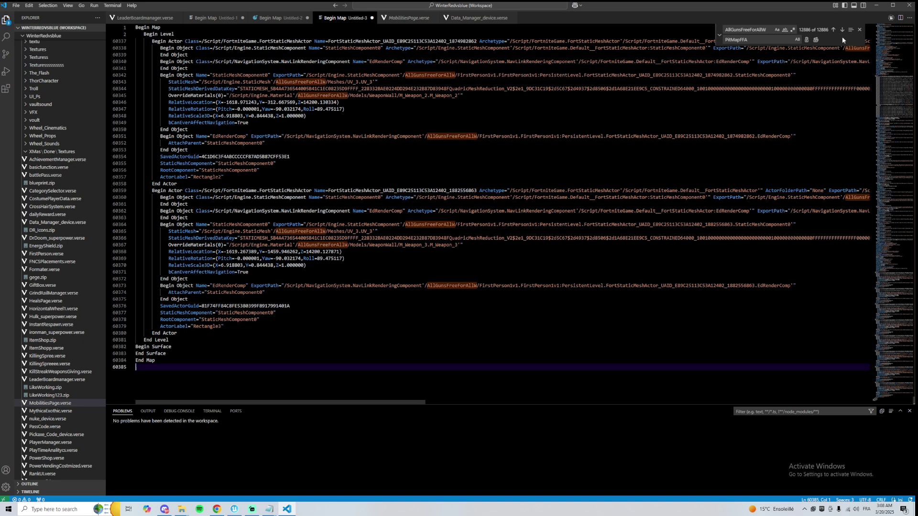
pyautogui.click(815, 40)
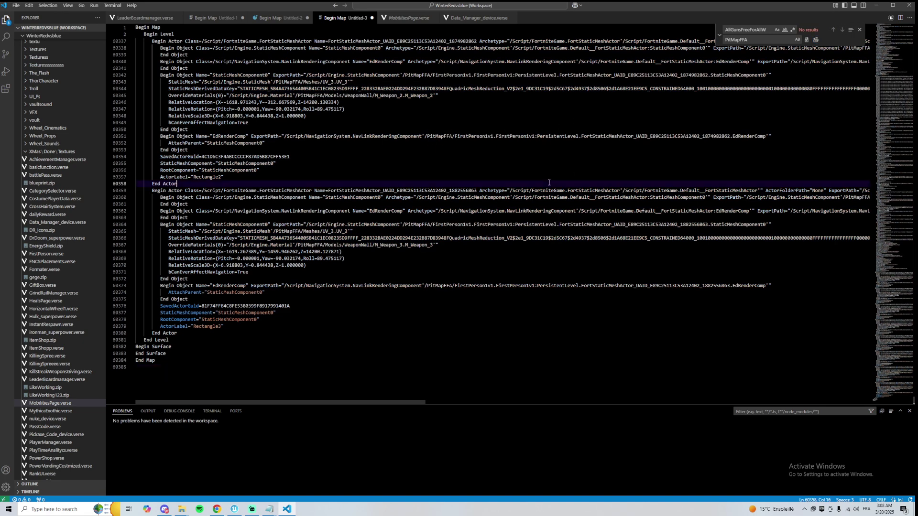
# Copy the adapted AllWeapons text, switch to Unreal Editor, and paste the weapon objects into the lobby.
pyautogui.hotkey('ctrl', 'a')
pyautogui.click(235, 509)
pyautogui.moveTo(342, 260)
pyautogui.mouseDown(button='right')
pyautogui.moveTo(353, 298)
pyautogui.moveTo(342, 259)
pyautogui.mouseUp(button='right')
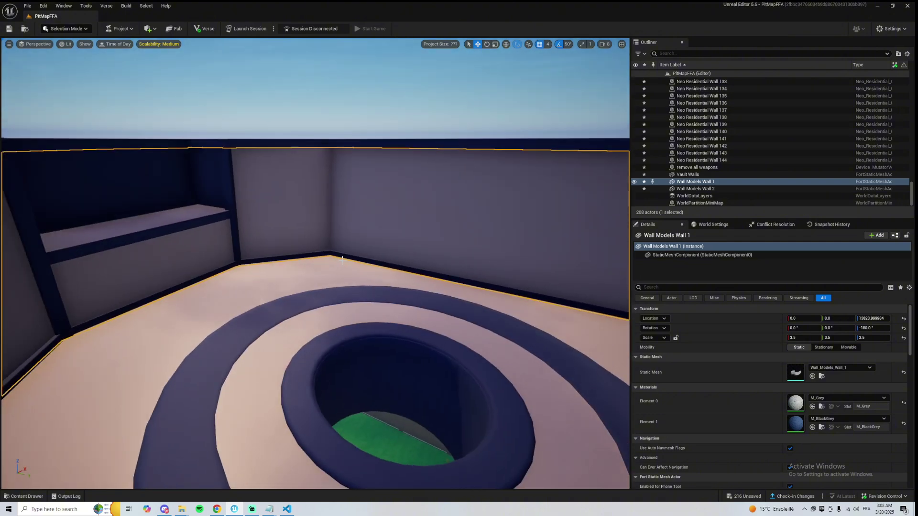
pyautogui.click(293, 510)
pyautogui.click(236, 510)
pyautogui.moveTo(377, 372)
pyautogui.mouseDown(button='right')
pyautogui.moveTo(337, 365)
pyautogui.moveTo(378, 372)
pyautogui.mouseUp(button='right')
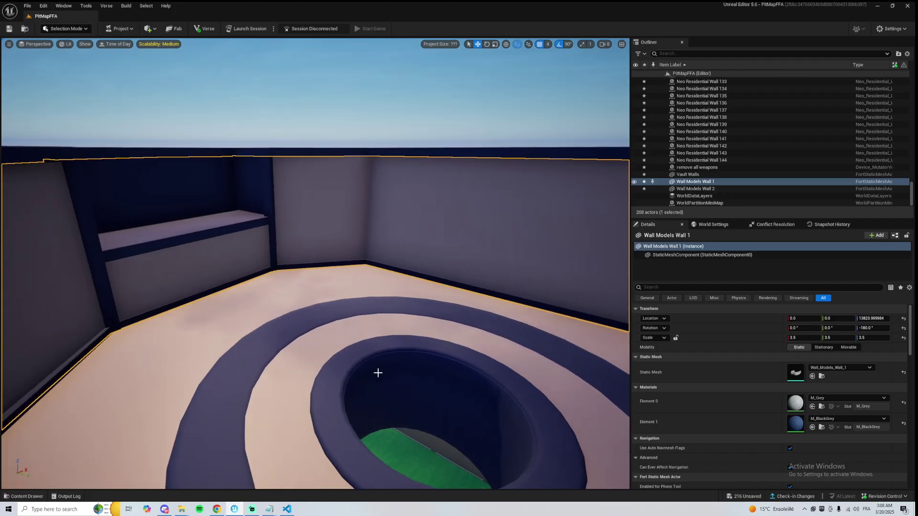
pyautogui.hotkey('ctrl', 'v')
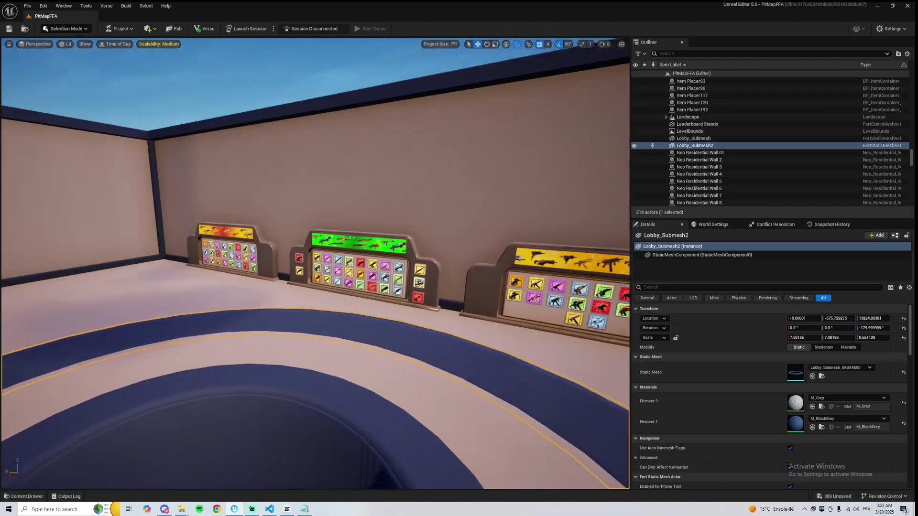
# Inspect the pasted weapon walls and the weapon mod bench area in the lobby.
pyautogui.moveTo(316, 263); pyautogui.dragTo(430, 236, button='right')
pyautogui.click(316, 277)
pyautogui.click(325, 248)
pyautogui.click(287, 241)
pyautogui.click(354, 256)
pyautogui.moveTo(354, 256); pyautogui.dragTo(351, 282, button='right')
pyautogui.click(365, 250)
# Apply the Mod_Bench material from the Models/Other content folder to the plane above the weapon mod bench.
pyautogui.click(355, 265)
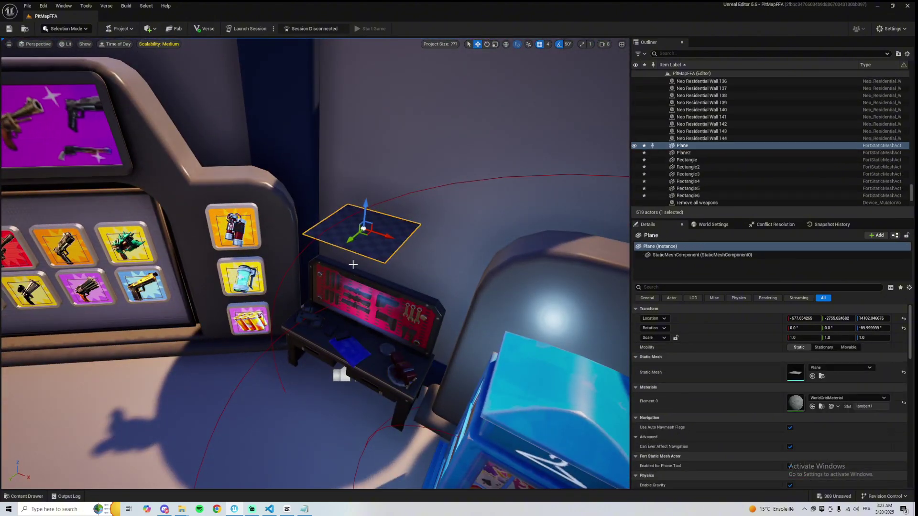
pyautogui.moveTo(424, 276); pyautogui.dragTo(379, 266, button='right')
pyautogui.press('e')
pyautogui.hotkey('ctrl', 'space')
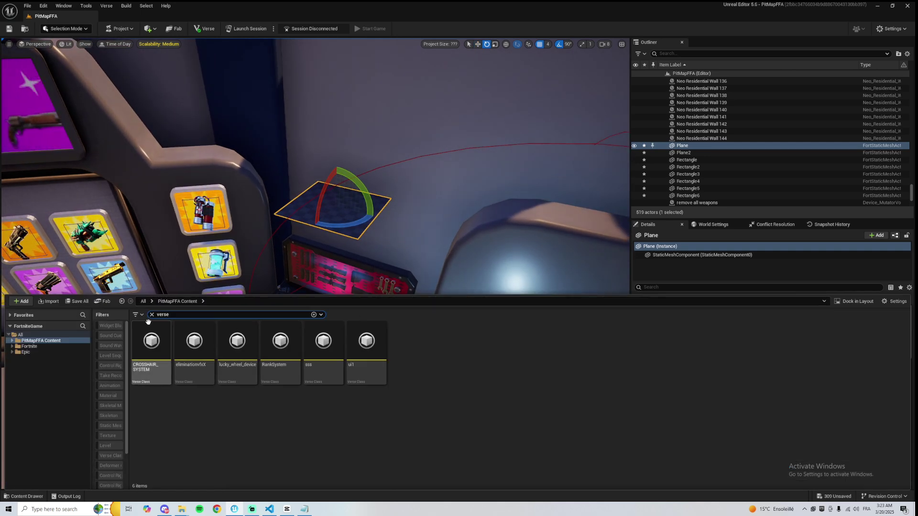
pyautogui.click(151, 315)
pyautogui.click(518, 348)
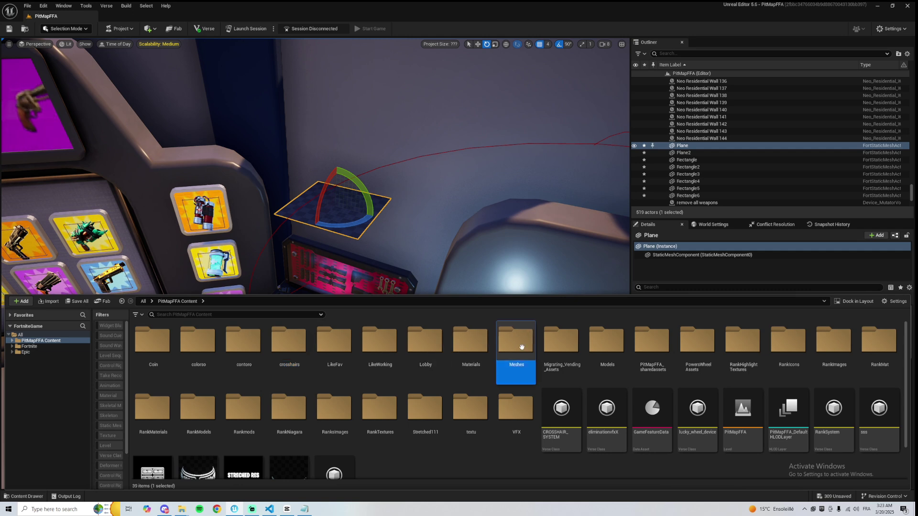
pyautogui.click(468, 344)
pyautogui.doubleClick(605, 349)
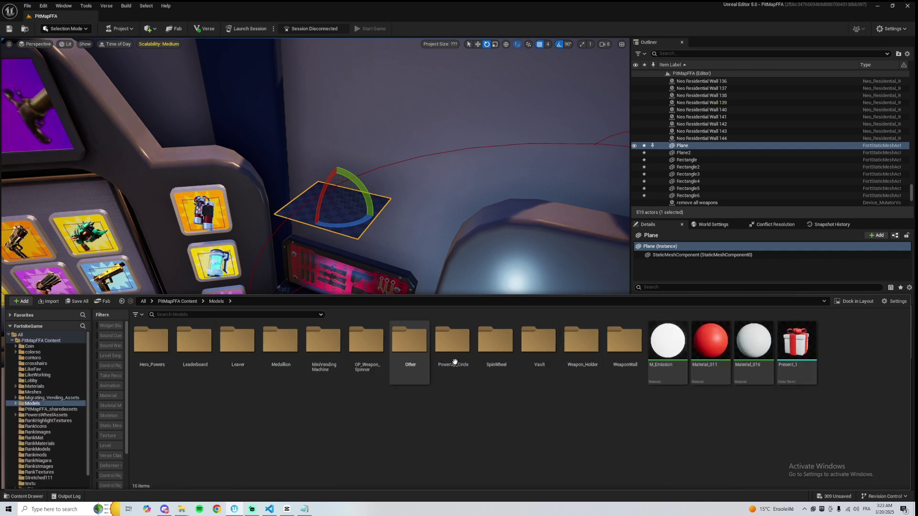
pyautogui.doubleClick(416, 365)
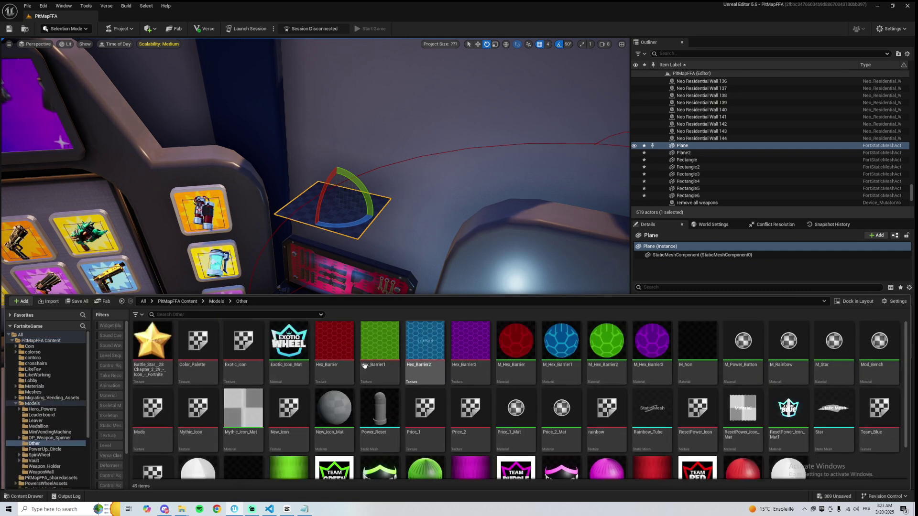
pyautogui.scroll(-2, 564, 377)
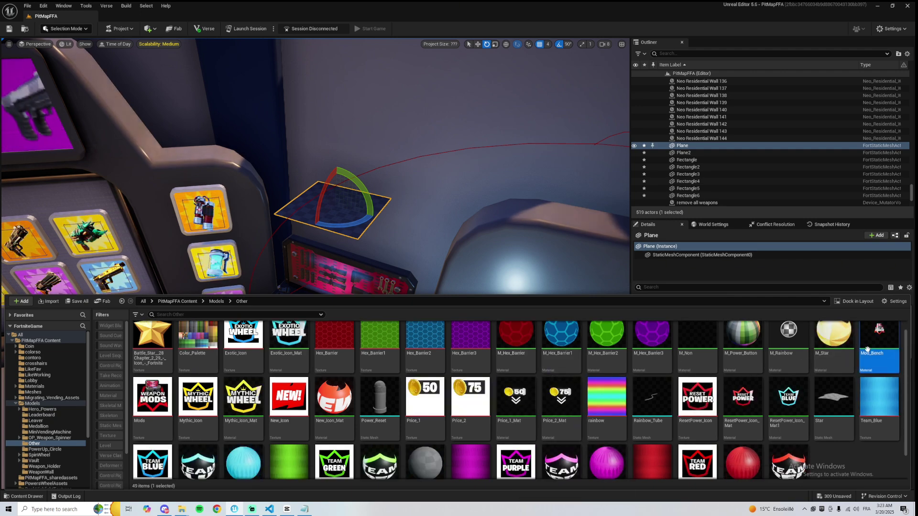
pyautogui.moveTo(535, 201); pyautogui.dragTo(560, 205, button='right')
pyautogui.click(812, 407)
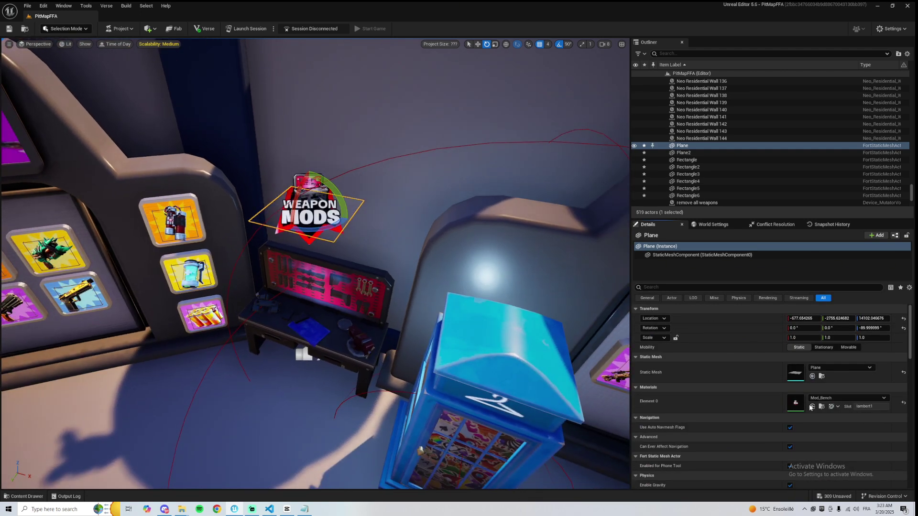
# Apply the Mod_Bench material to Plane2 above the second weapon mod bench.
pyautogui.moveTo(502, 267); pyautogui.dragTo(583, 267, button='right')
pyautogui.click(600, 153)
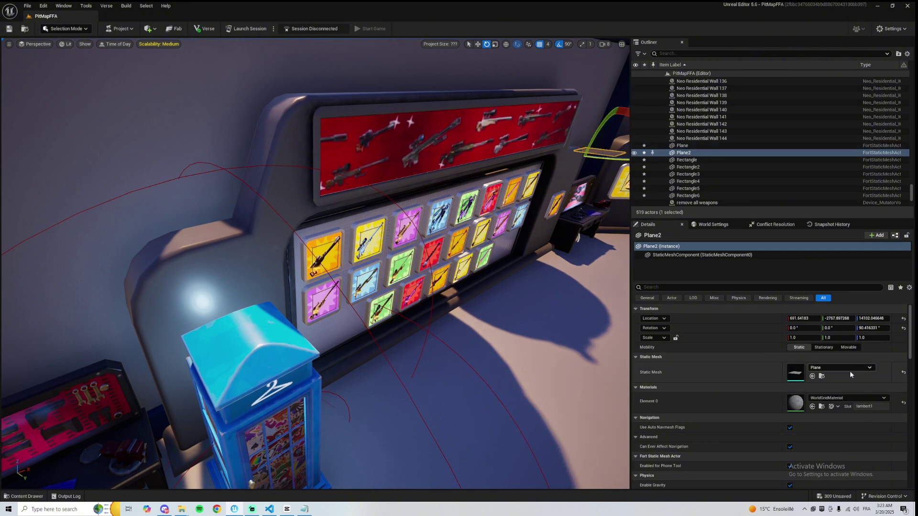
pyautogui.click(812, 406)
# Delete the leaderboard stands, the Score Manager and the Top1, Top2 and Top3 player reference devices from the lobby.
pyautogui.moveTo(453, 342); pyautogui.dragTo(409, 358, button='right')
pyautogui.click(409, 303)
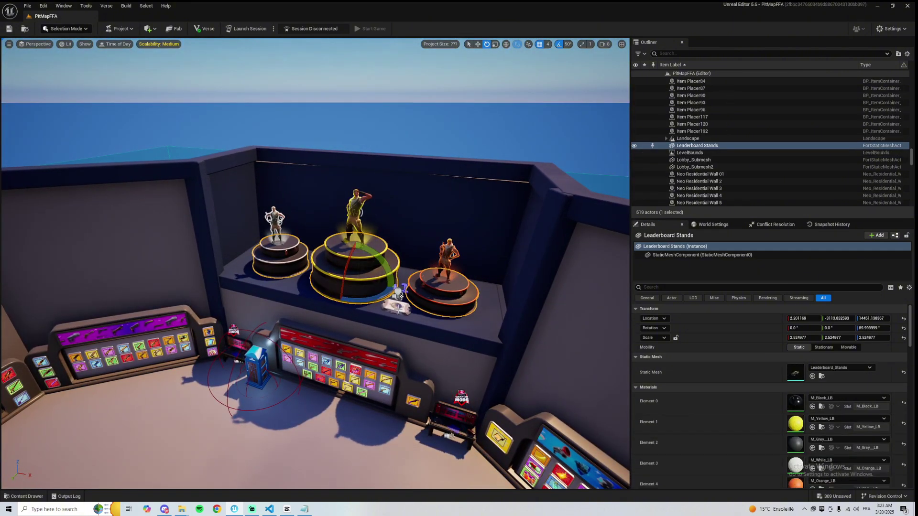
pyautogui.keyDown('ctrl'); pyautogui.click(397, 291); pyautogui.keyUp('ctrl')
pyautogui.keyDown('ctrl'); pyautogui.click(356, 212); pyautogui.keyUp('ctrl')
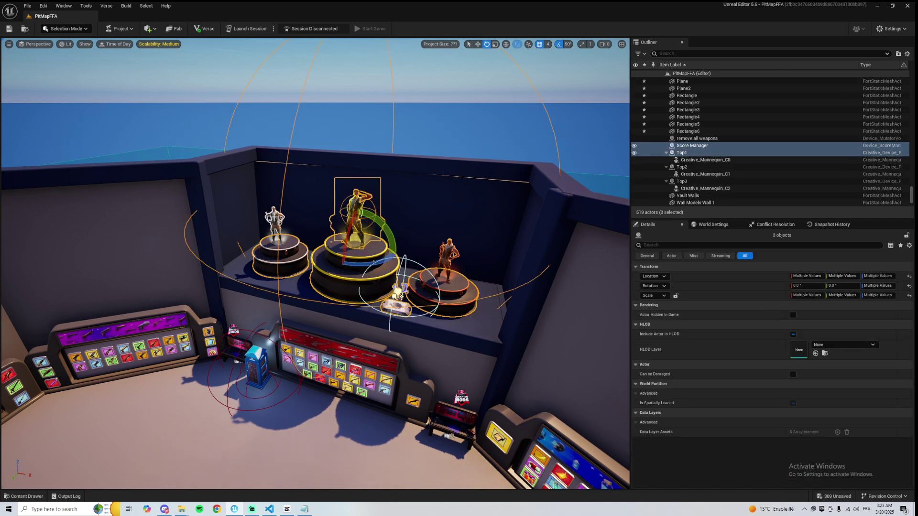
pyautogui.keyDown('ctrl'); pyautogui.click(277, 221); pyautogui.keyUp('ctrl')
pyautogui.keyDown('ctrl'); pyautogui.click(449, 244); pyautogui.keyUp('ctrl')
pyautogui.moveTo(449, 245); pyautogui.dragTo(473, 239, button='right')
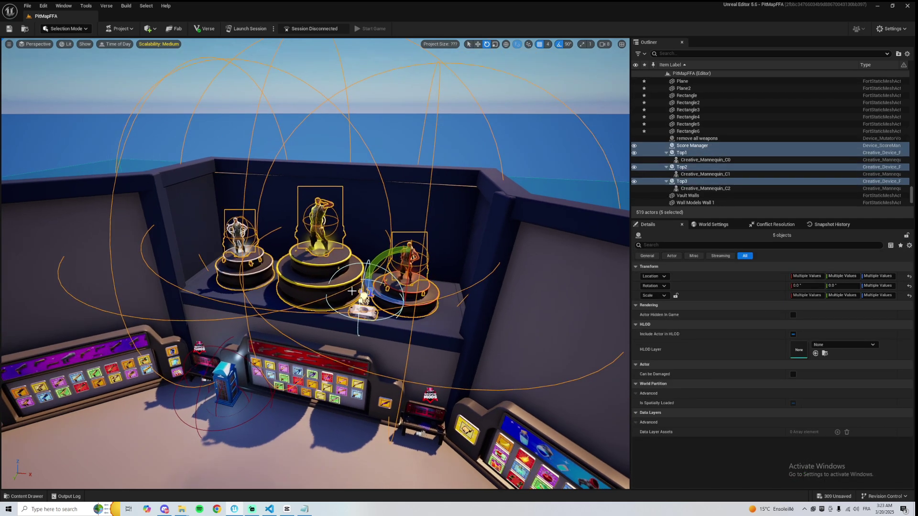
pyautogui.press('Delete')
pyautogui.moveTo(351, 291); pyautogui.dragTo(328, 303, button='right')
# Copy all text of the LeaderBoardDevices file in the Devices folder and paste it over the untitled Begin Map document in Visual Studio Code.
pyautogui.click(182, 509)
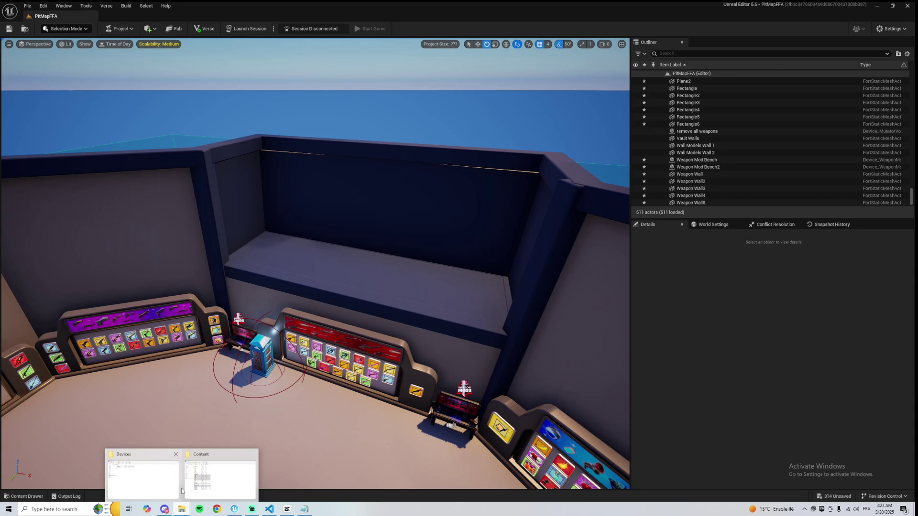
pyautogui.click(143, 478)
pyautogui.doubleClick(143, 94)
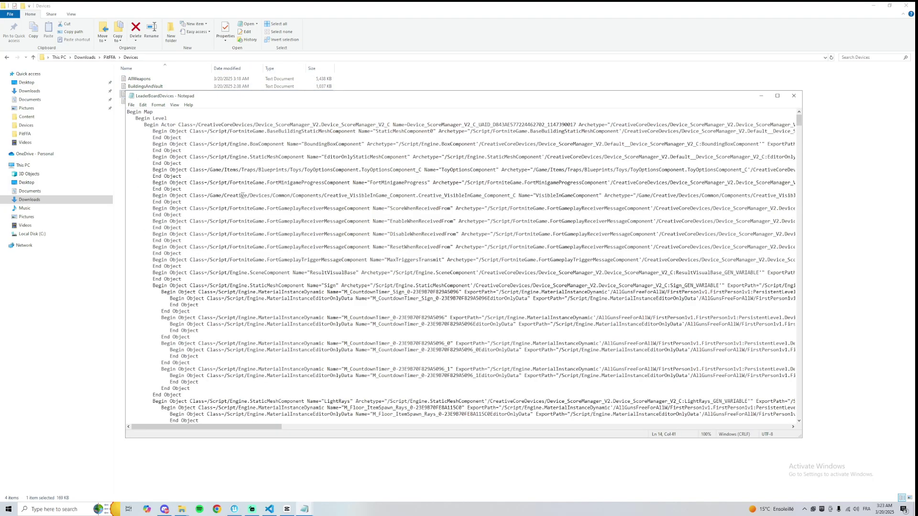
pyautogui.hotkey('ctrl', 'a')
pyautogui.click(270, 508)
pyautogui.hotkey('ctrl', 'v')
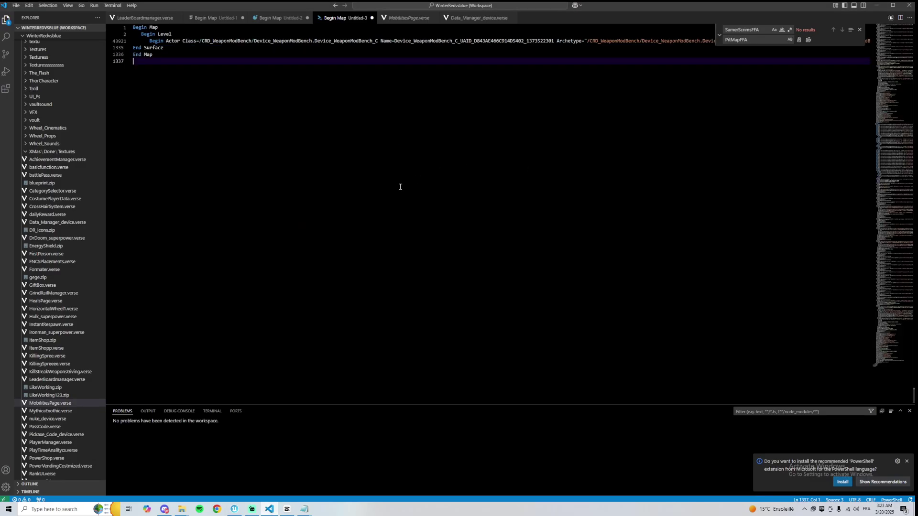
# Replace every occurrence of AllGunsFreeForAllW with PitMapFFA in the pasted leaderboard text.
pyautogui.scroll(15, 399, 188)
pyautogui.scroll(11, 320, 170)
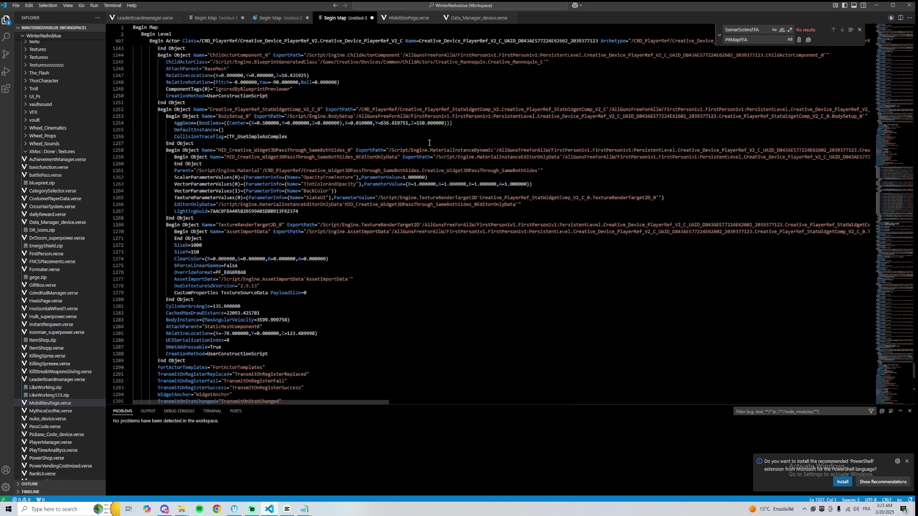
pyautogui.doubleClick(413, 232)
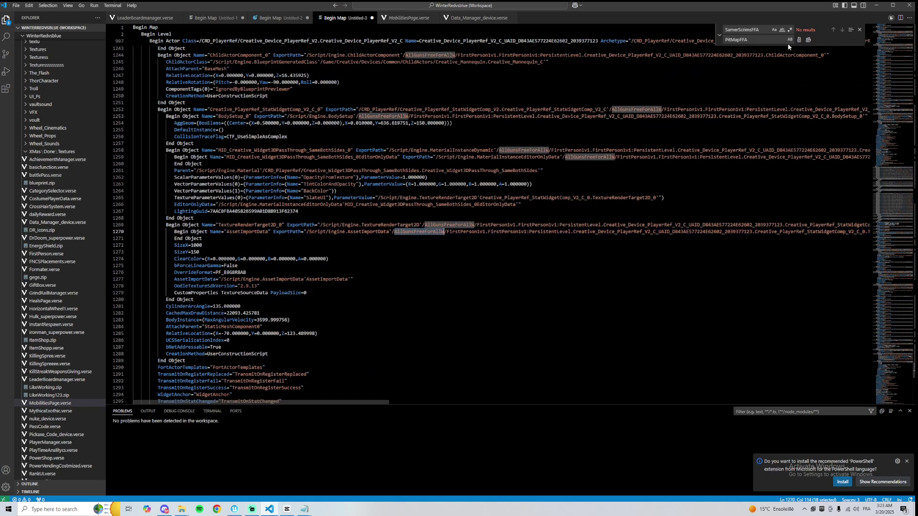
pyautogui.hotkey('ctrl', 'h')
pyautogui.click(808, 40)
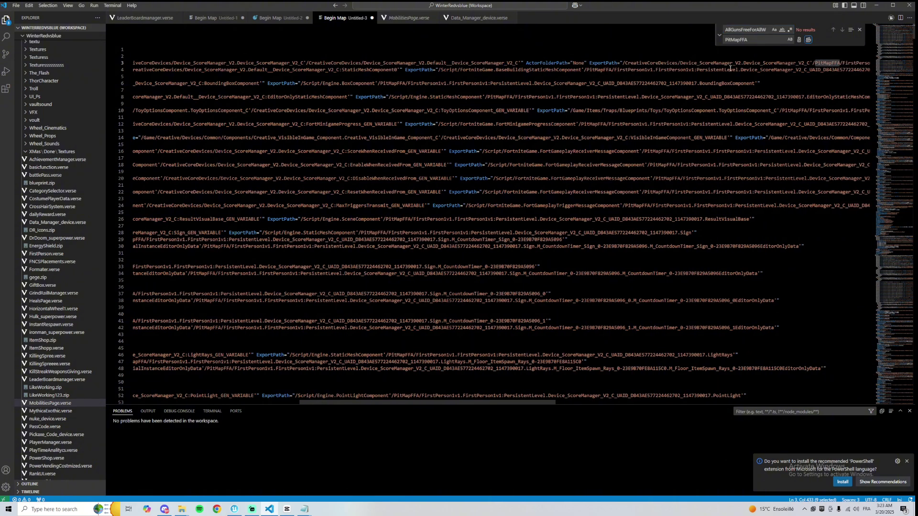
# Copy the adapted leaderboard text, switch to Unreal Editor, and paste the leaderboard devices into the lobby.
pyautogui.hotkey('ctrl', 'a')
pyautogui.click(234, 509)
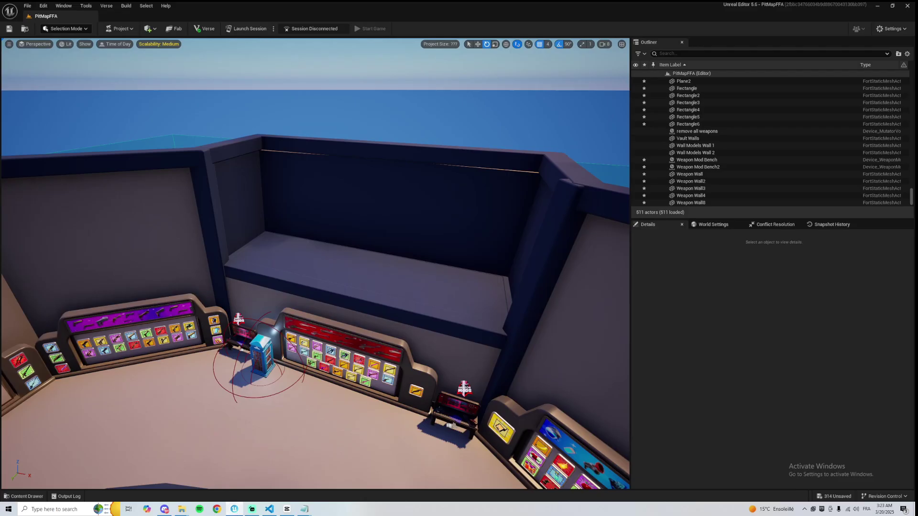
pyautogui.hotkey('ctrl', 'v')
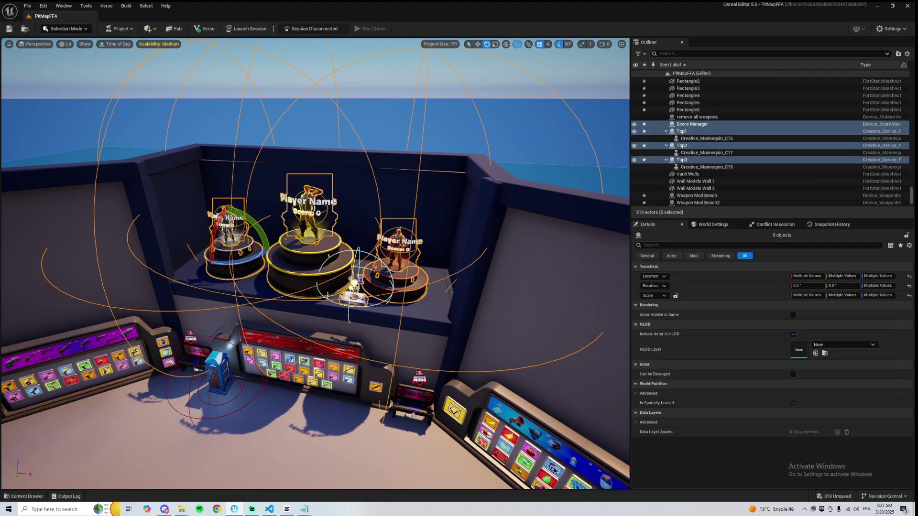
# Check the project's existing Verse classes and copy the Leaderboard_Manager and VFXoNeLIMINATION files from the PitFFA/VerseCodes folder.
pyautogui.moveTo(256, 333); pyautogui.dragTo(216, 350, button='right')
pyautogui.hotkey('ctrl', 'space')
pyautogui.click(48, 340)
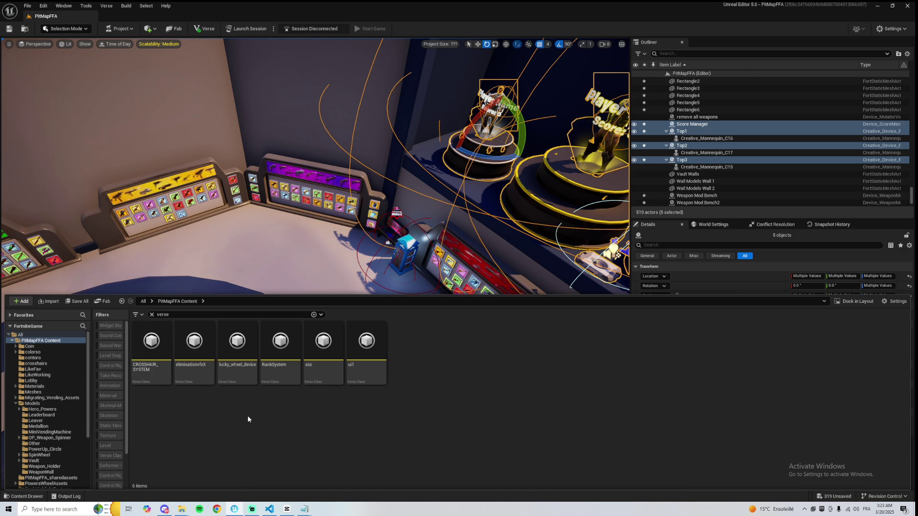
pyautogui.moveTo(176, 510)
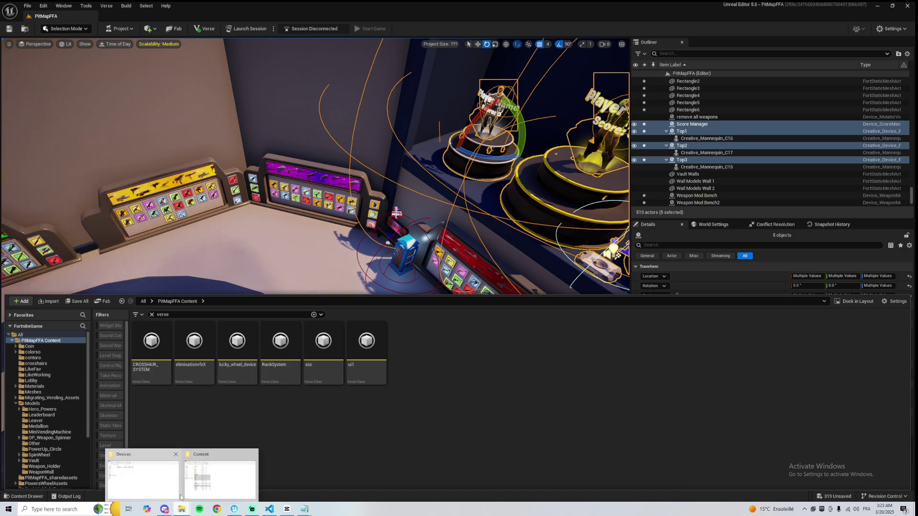
pyautogui.click(161, 478)
pyautogui.hotkey('alt', 'Up')
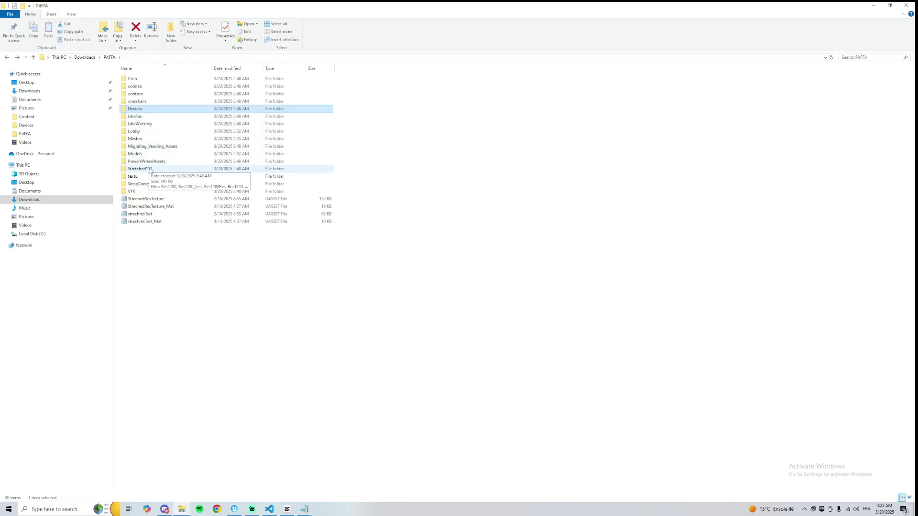
pyautogui.doubleClick(147, 185)
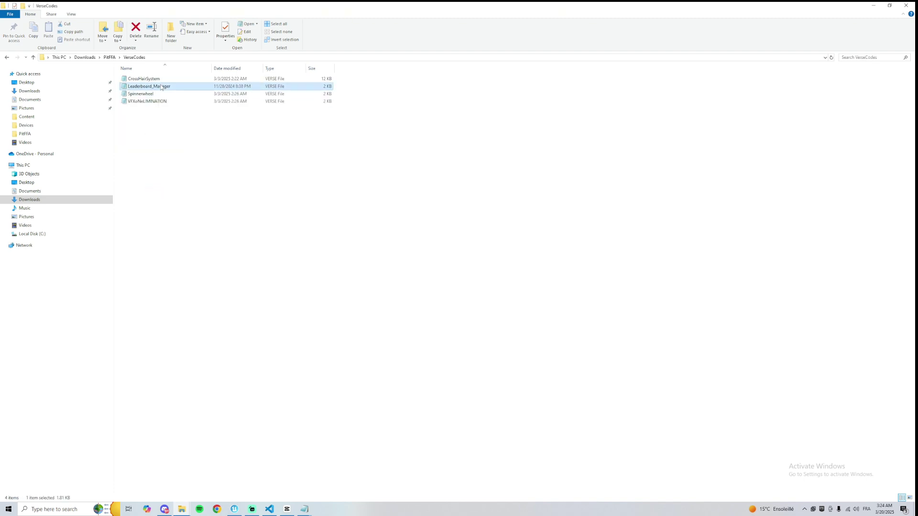
pyautogui.click(233, 509)
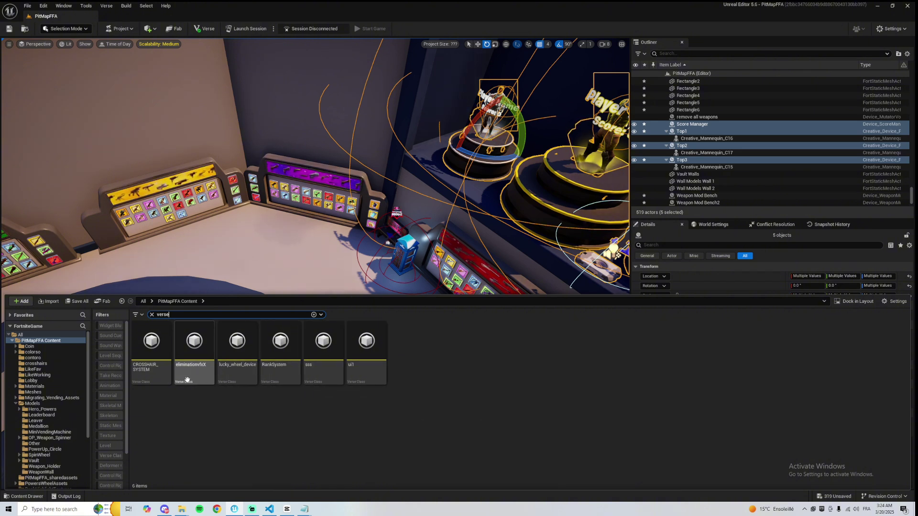
pyautogui.click(234, 509)
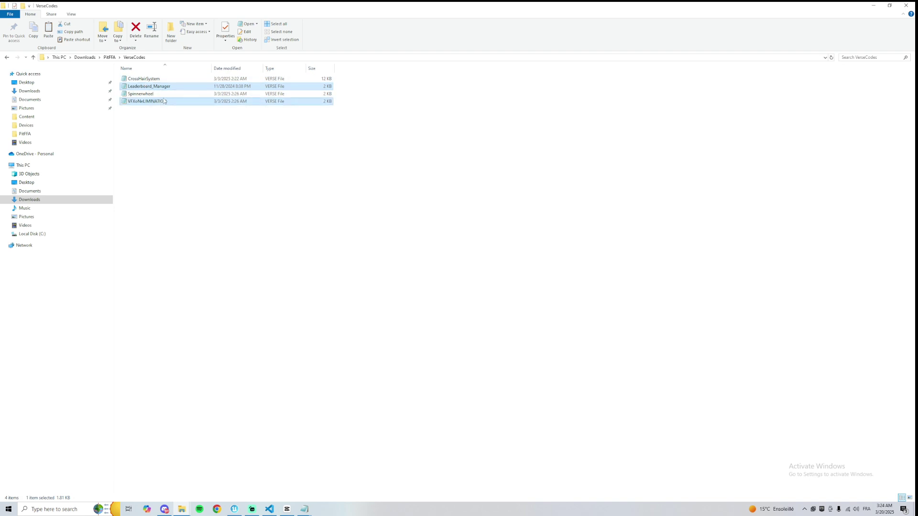
pyautogui.click(234, 509)
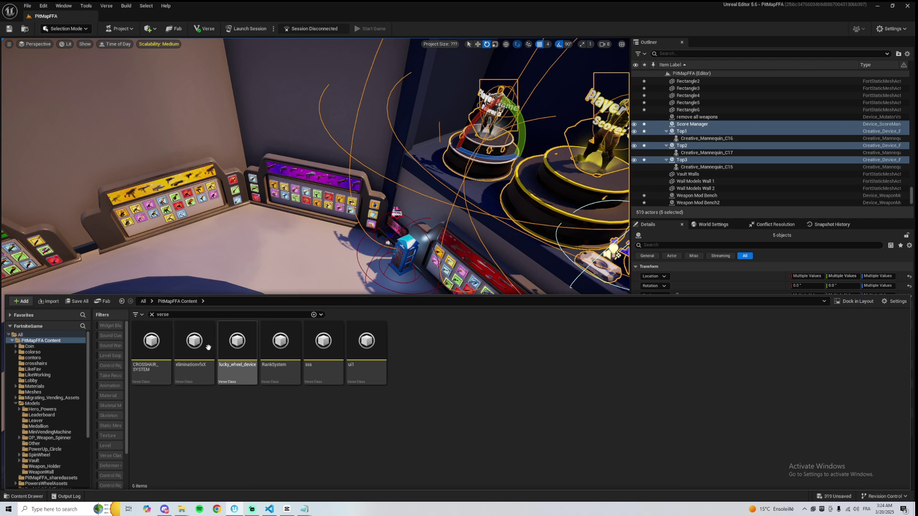
# Locate the PitMapFFA level's Content folder in File Explorer and paste the copied Verse files there.
pyautogui.rightClick(232, 349)
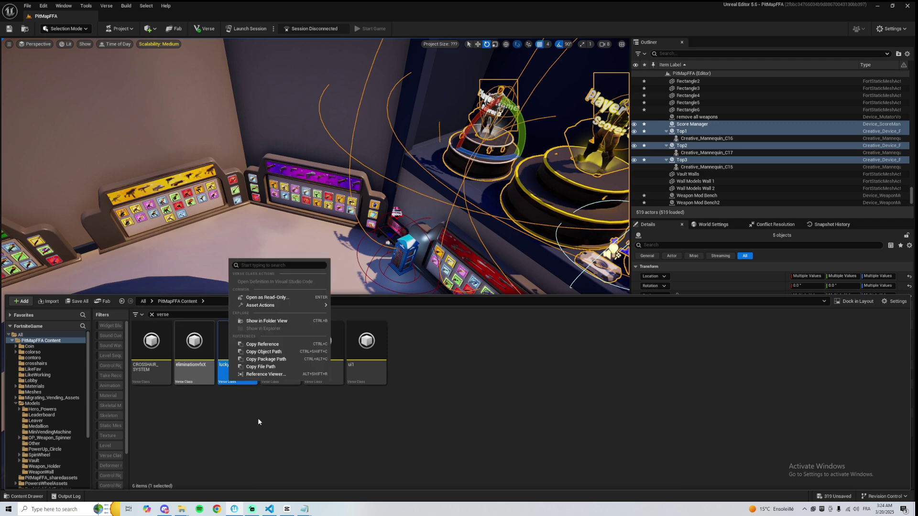
pyautogui.click(152, 314)
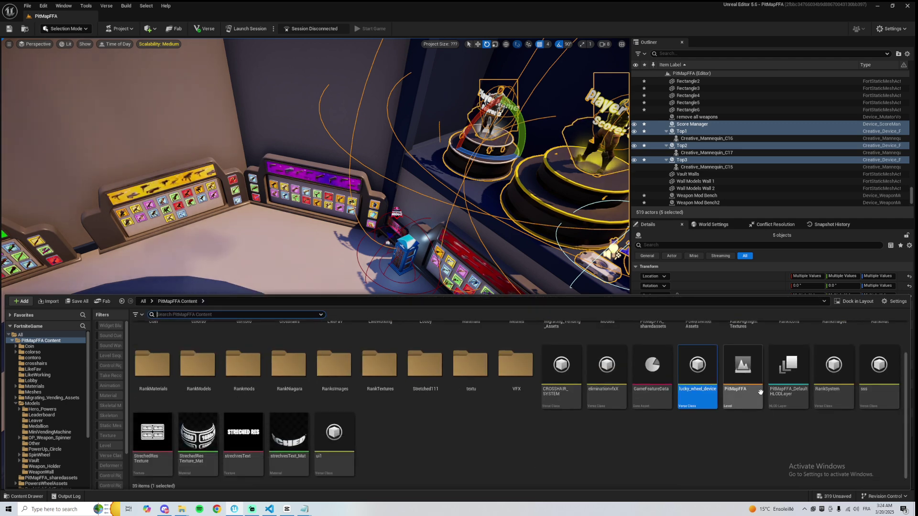
pyautogui.rightClick(731, 380)
pyautogui.click(763, 323)
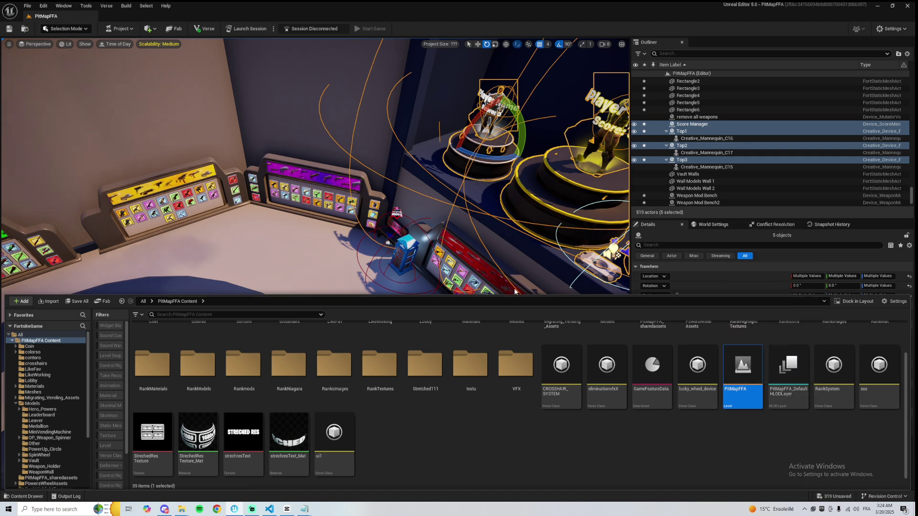
pyautogui.click(244, 483)
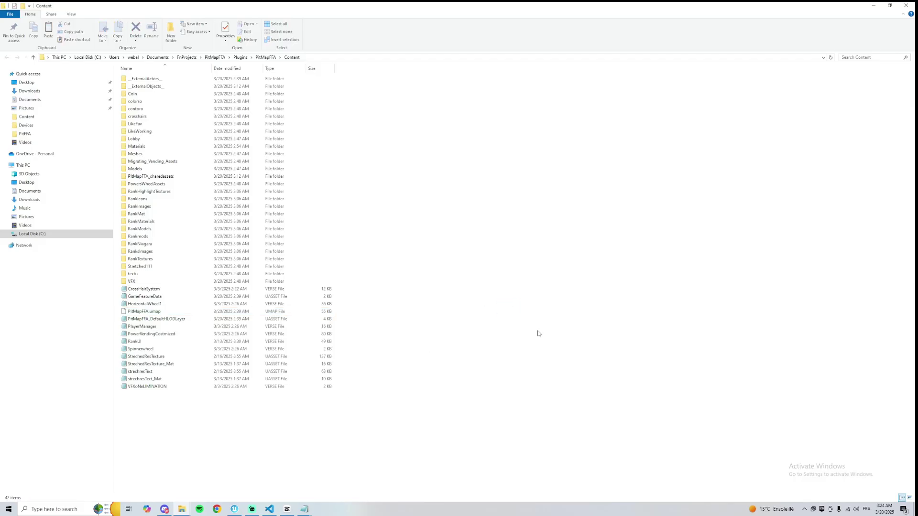
pyautogui.click(437, 205)
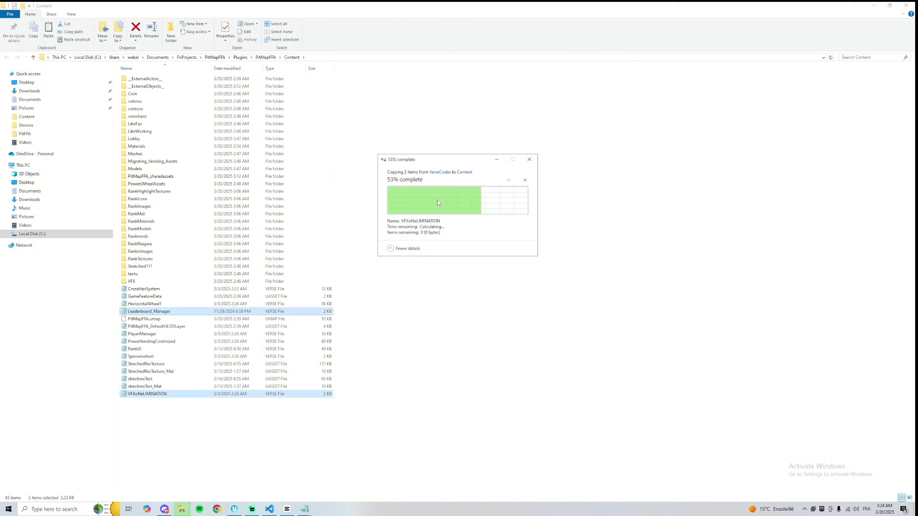
# Return to Unreal Editor, build the Verse code, and save all listed unsaved content.
pyautogui.click(252, 509)
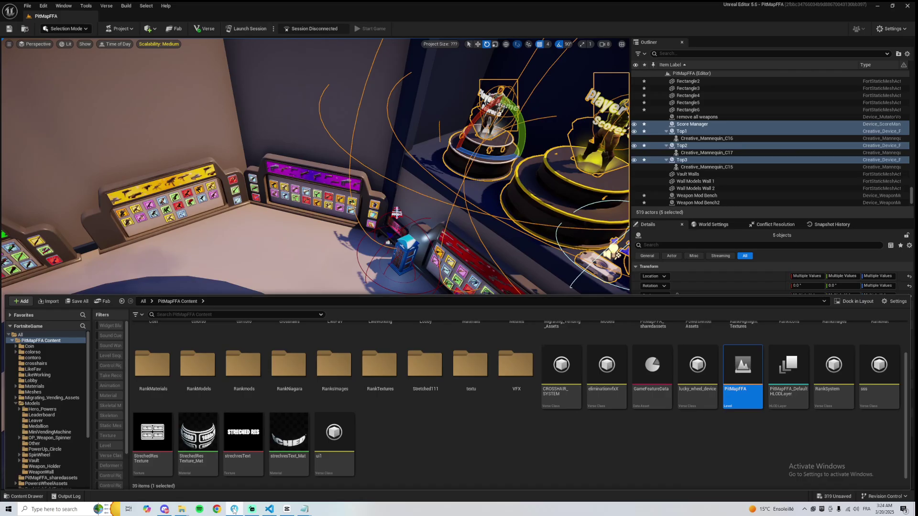
pyautogui.click(106, 5)
pyautogui.click(130, 25)
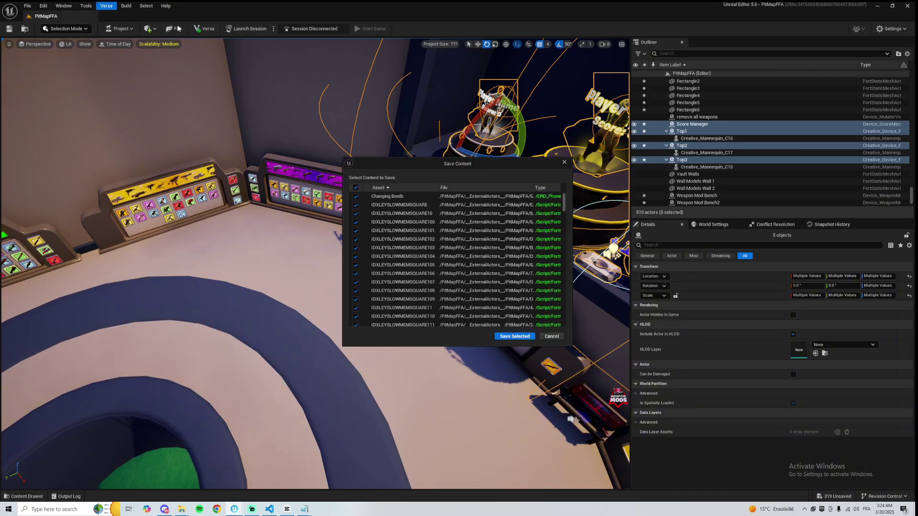
pyautogui.click(511, 336)
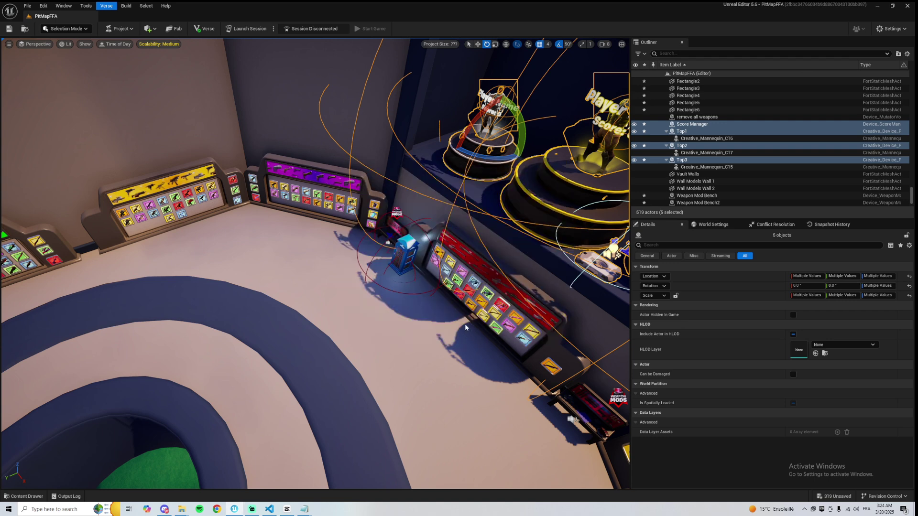
# Place the Leaderboard_Manager Verse device on the lobby floor and assign Score Manager as its ScoreManager.
pyautogui.click(415, 284)
pyautogui.moveTo(415, 284); pyautogui.dragTo(371, 267, button='right')
pyautogui.hotkey('ctrl', 'space')
pyautogui.write('ve')
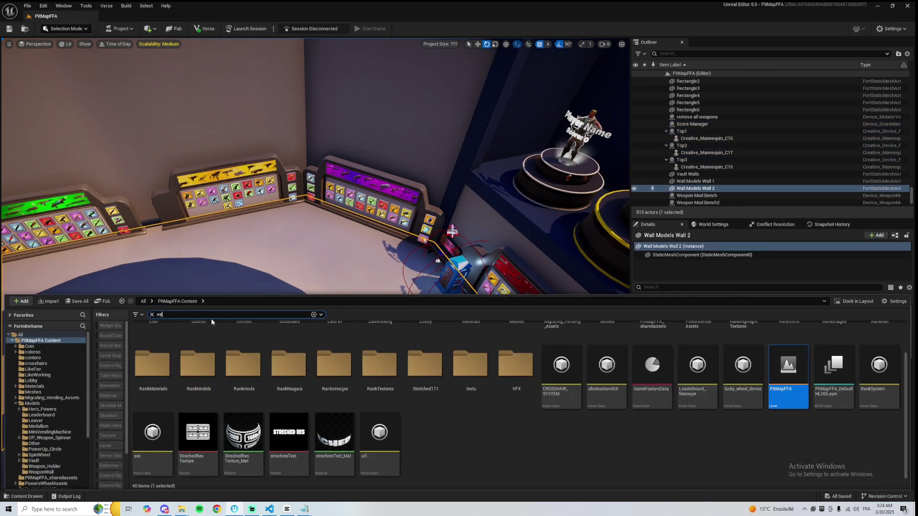
pyautogui.write('rse')
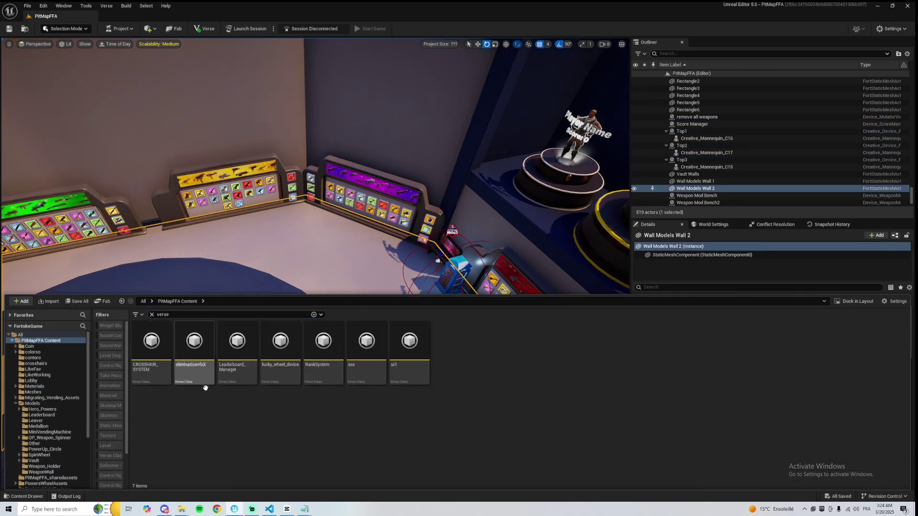
pyautogui.moveTo(237, 353); pyautogui.dragTo(319, 265)
pyautogui.click(798, 347)
pyautogui.click(824, 265)
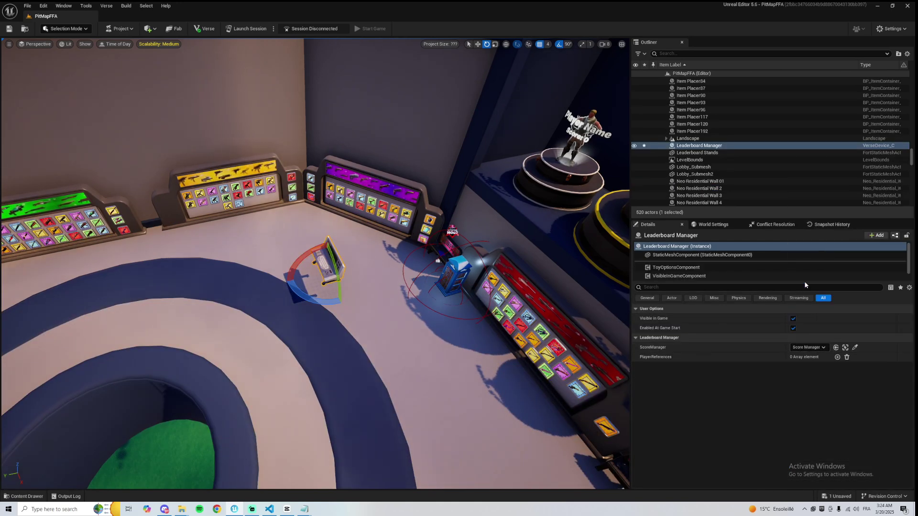
# Add three PlayerReferences to the Leaderboard Manager, assign Top1, Top2 and Top3 in order, and turn off Visible in Game.
pyautogui.click(836, 357)
pyautogui.click(837, 357)
pyautogui.click(837, 357)
pyautogui.click(802, 367)
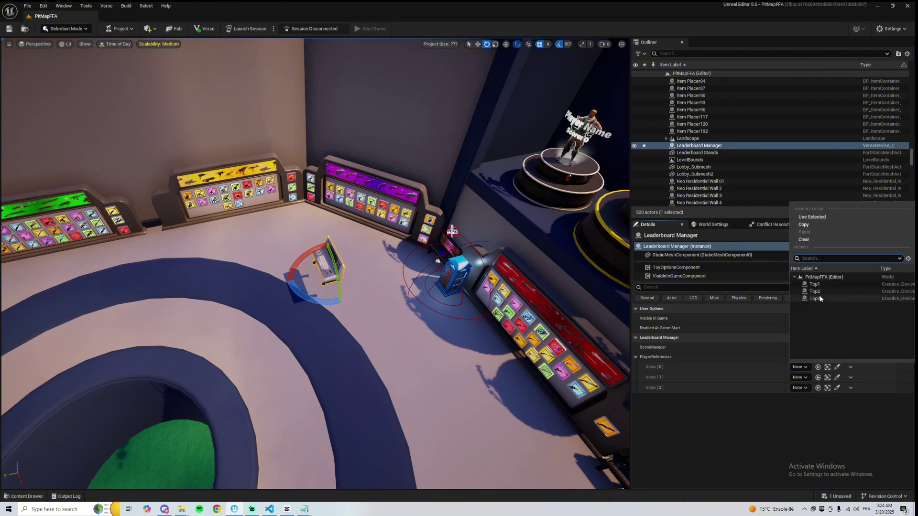
pyautogui.click(818, 304)
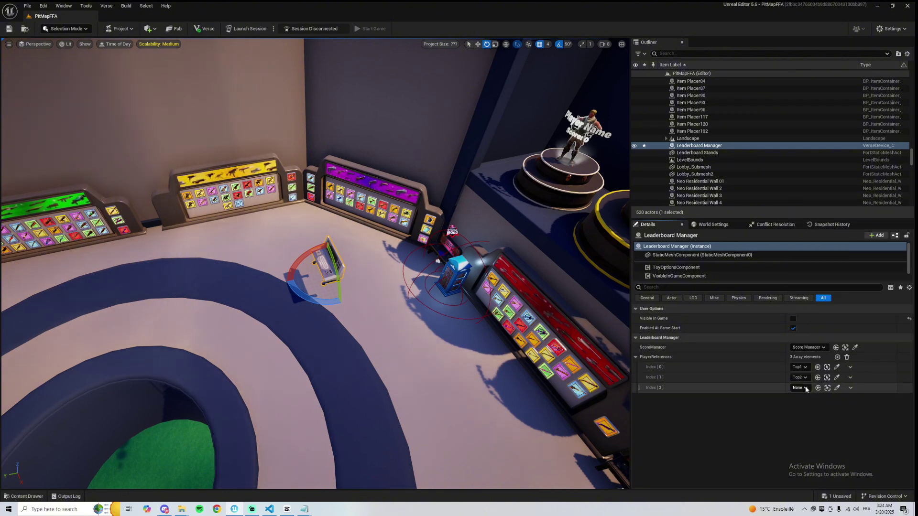
pyautogui.click(806, 388)
pyautogui.click(819, 319)
# Place the eliminationvfxX Verse device on the lobby floor beside the Leaderboard Manager.
pyautogui.moveTo(330, 282)
pyautogui.mouseDown(button='right')
pyautogui.moveTo(352, 284)
pyautogui.moveTo(343, 291)
pyautogui.mouseUp(button='right')
pyautogui.hotkey('ctrl', 'space')
pyautogui.click(252, 444)
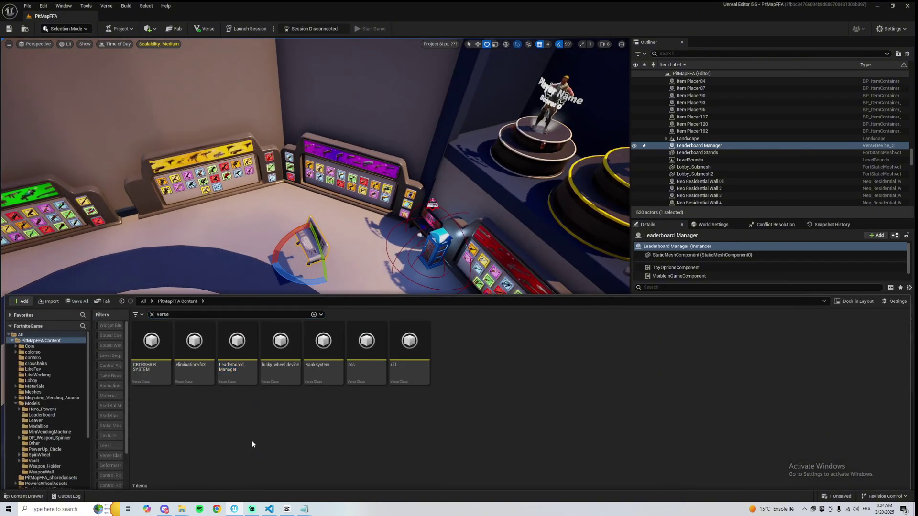
pyautogui.moveTo(194, 343); pyautogui.dragTo(378, 290)
pyautogui.moveTo(311, 299); pyautogui.dragTo(316, 318, button='right')
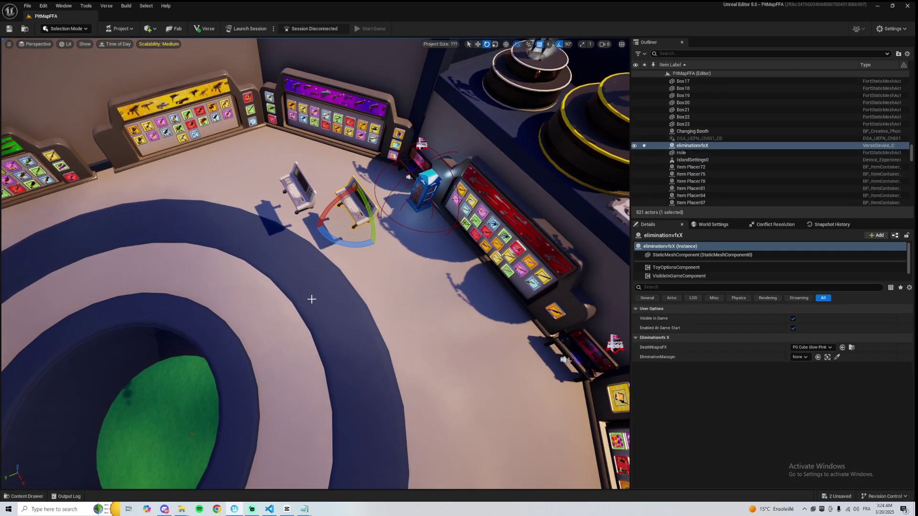
# Find the Elimination Manager in the Fortnite Devices folder and place it on the lobby floor near the eliminationvfxX device.
pyautogui.hotkey('ctrl', 'space')
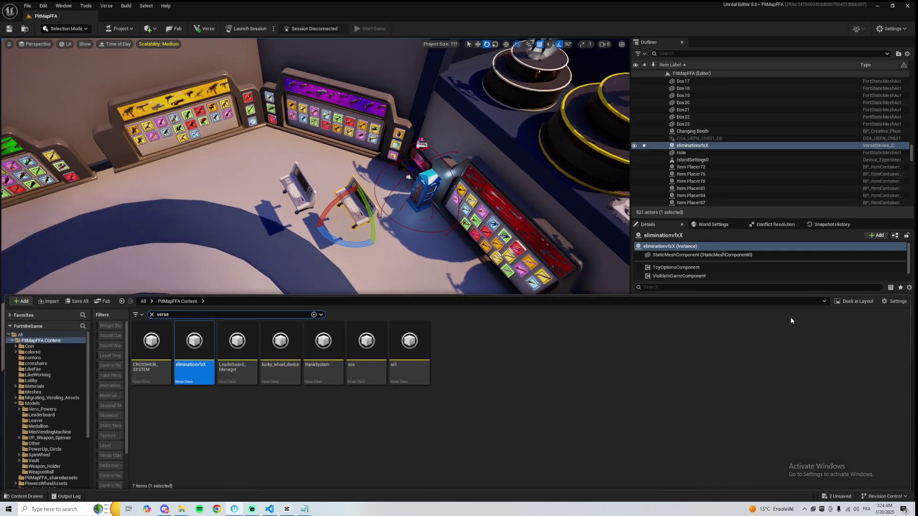
pyautogui.click(152, 314)
pyautogui.click(12, 341)
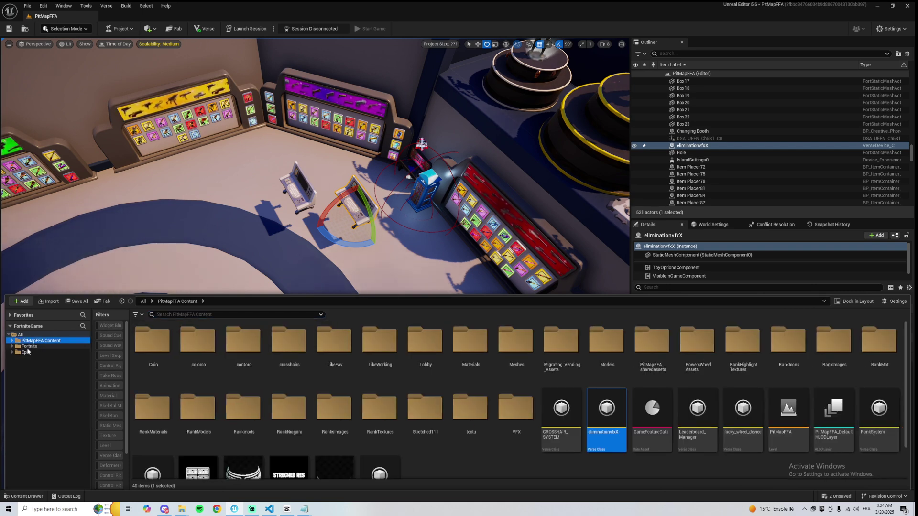
pyautogui.click(29, 346)
pyautogui.doubleClick(236, 340)
pyautogui.click(226, 314)
pyautogui.write('elimn')
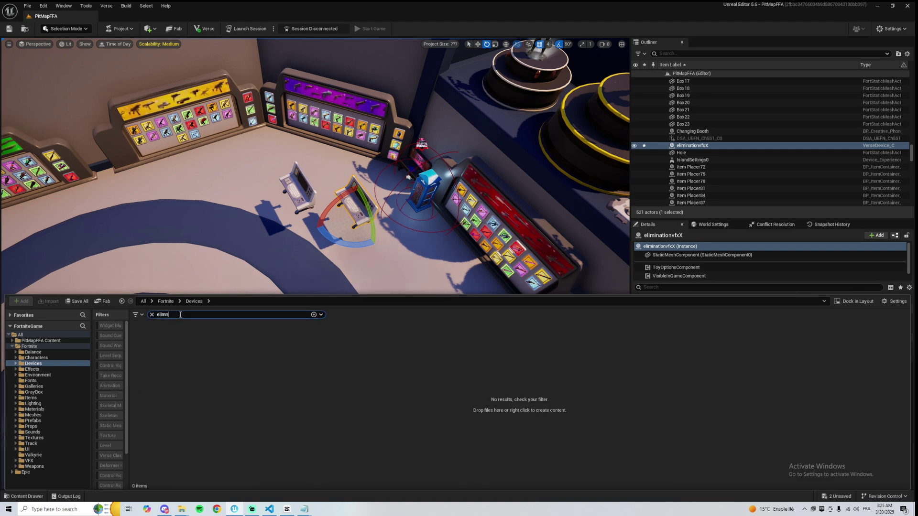
pyautogui.press('BackSpace')
pyautogui.moveTo(248, 236); pyautogui.dragTo(282, 245)
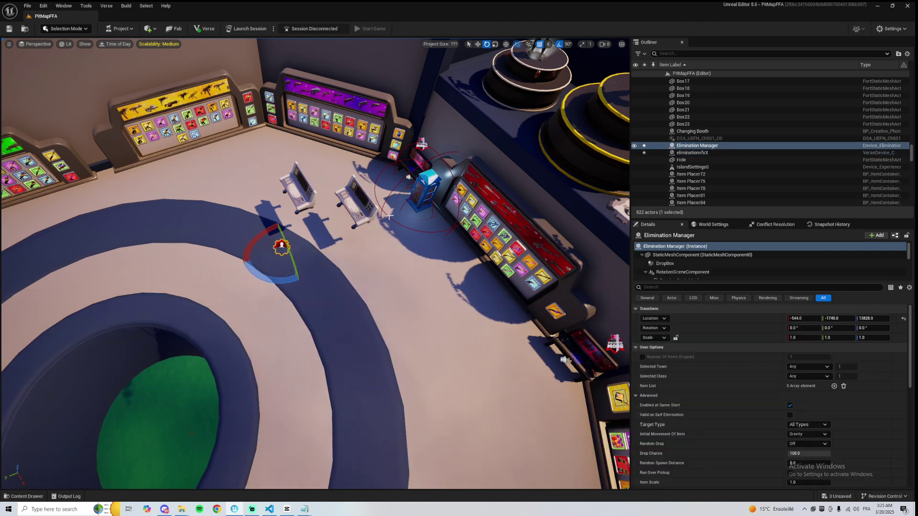
# Assign Elimination Manager as the EliminationManager of the eliminationvfxX device.
pyautogui.click(469, 335)
pyautogui.click(354, 200)
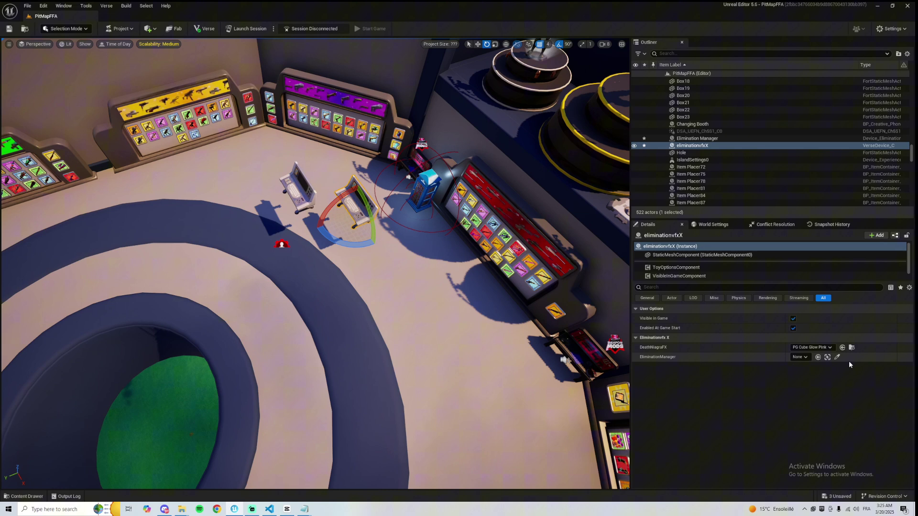
pyautogui.click(801, 358)
pyautogui.click(829, 276)
# Open the BP_CoinExplosion_Silver blueprint from the project's VFX folder, examine its coin explosion effect, and close it.
pyautogui.moveTo(404, 328); pyautogui.dragTo(425, 313, button='right')
pyautogui.hotkey('ctrl', 'space')
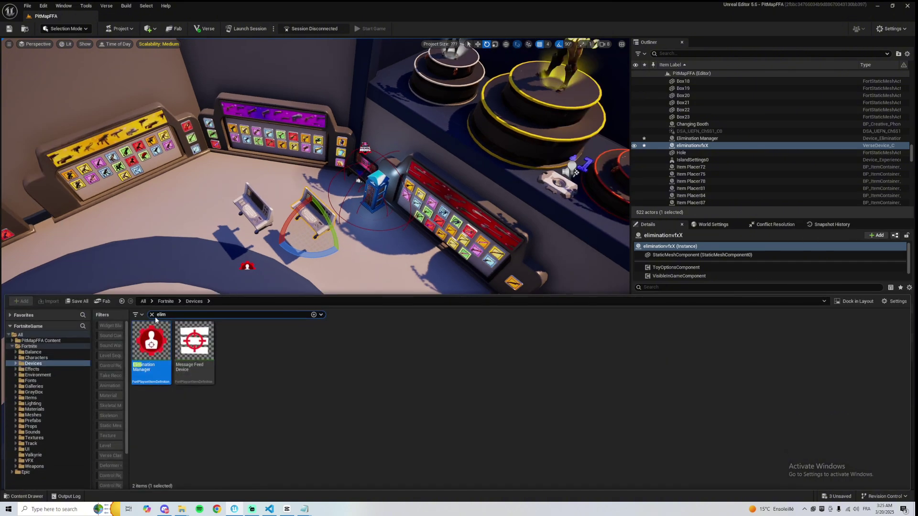
pyautogui.click(152, 314)
pyautogui.click(41, 341)
pyautogui.click(518, 416)
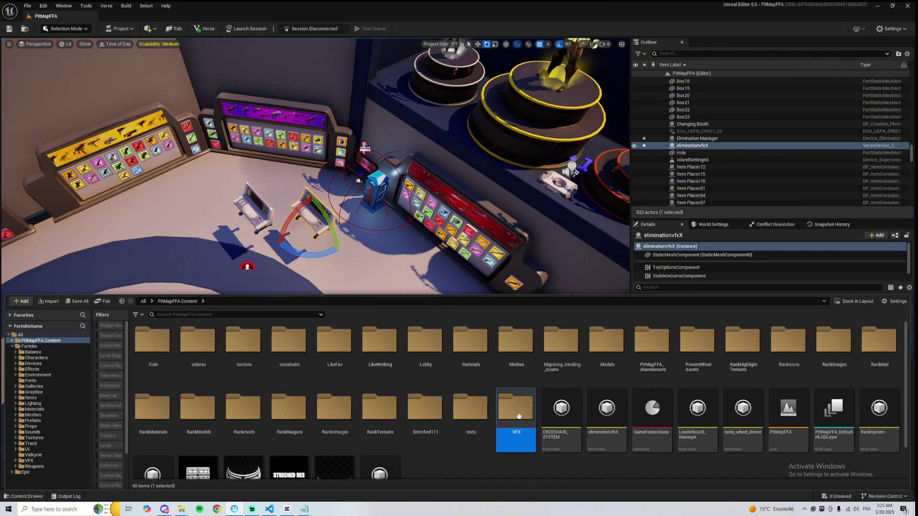
pyautogui.doubleClick(519, 416)
pyautogui.click(334, 347)
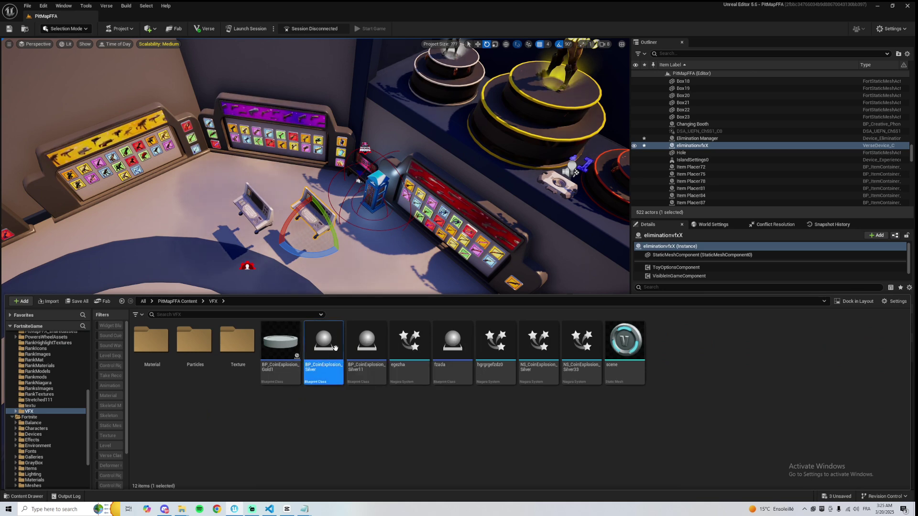
pyautogui.doubleClick(334, 347)
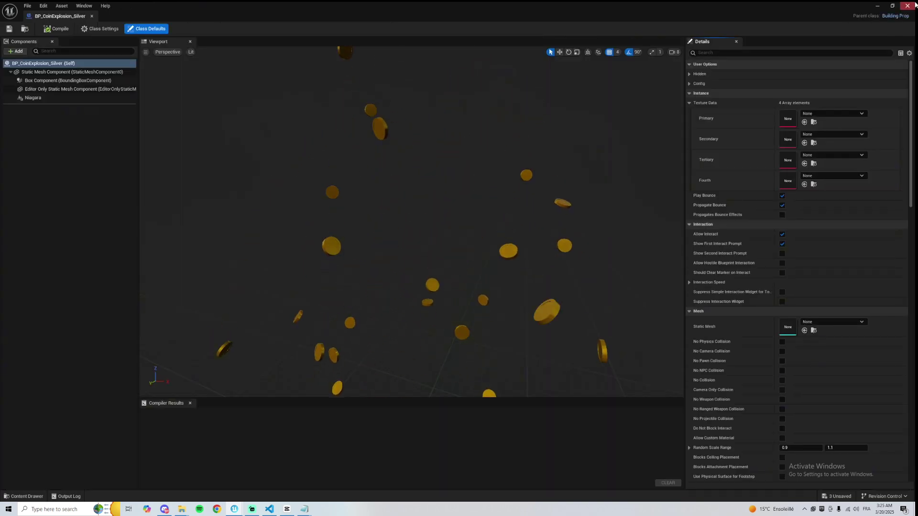
pyautogui.click(912, 5)
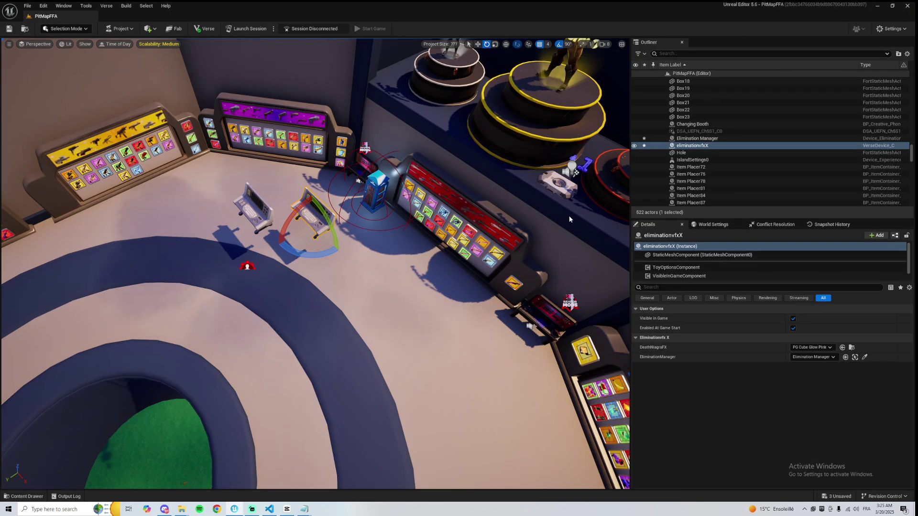
# Select the Leaderboard Manager device on the lobby floor and save the level.
pyautogui.hotkey('ctrl', 'space')
pyautogui.moveTo(334, 280); pyautogui.dragTo(328, 267, button='right')
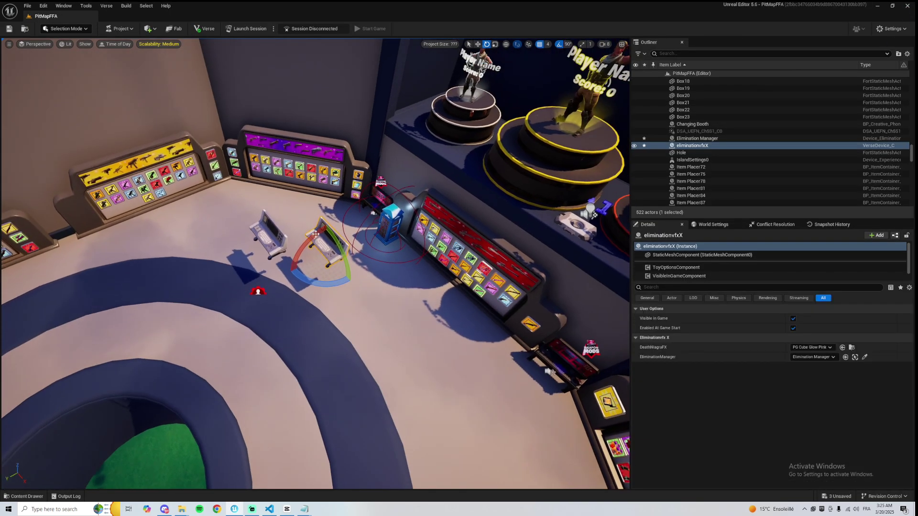
pyautogui.click(270, 236)
pyautogui.moveTo(355, 275); pyautogui.dragTo(125, 253, button='right')
pyautogui.hotkey('ctrl', 's')
# Examine the bare lobby walls around the circular floor.
pyautogui.press('w')
pyautogui.press('w')
pyautogui.press('d')
pyautogui.press('w')
pyautogui.press('s')
pyautogui.press('w')
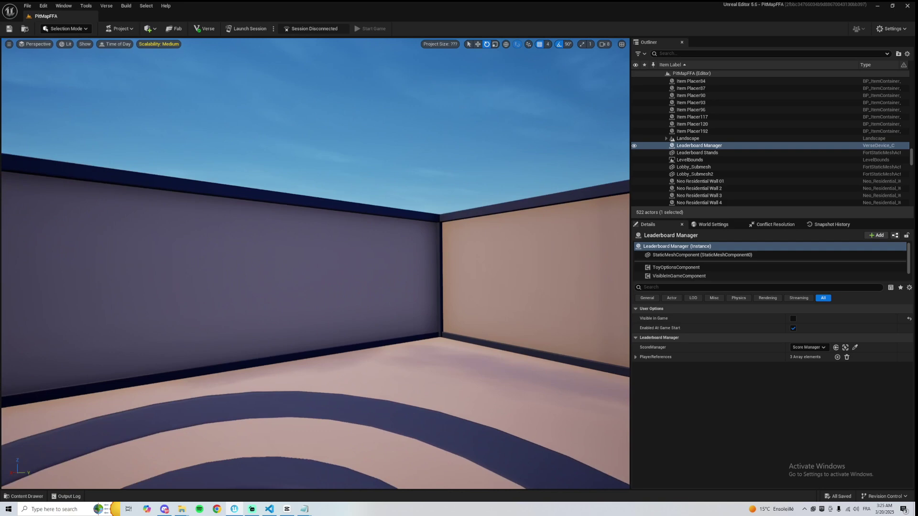
pyautogui.moveTo(316, 263); pyautogui.dragTo(261, 291, button='right')
pyautogui.moveTo(412, 235); pyautogui.dragTo(412, 209, button='right')
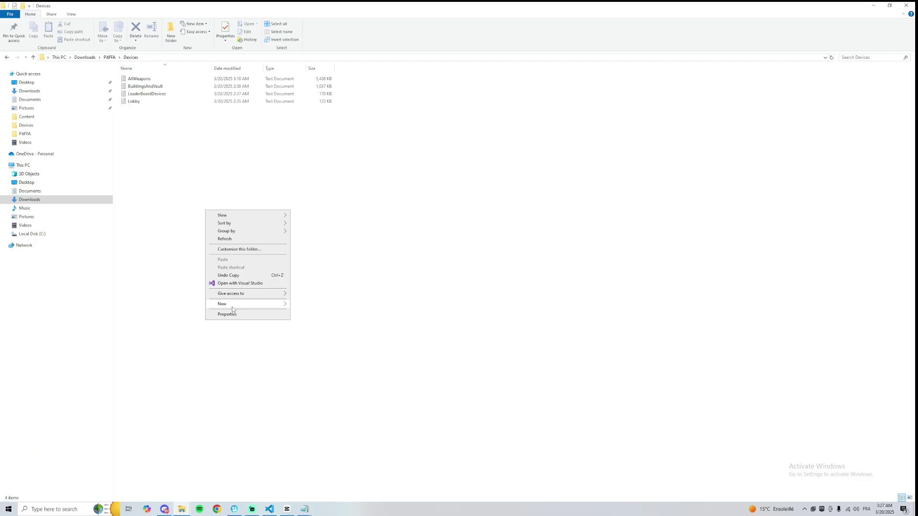
# Create the text document ui'sforlobby in the Devices folder, paste the lobby UI object text into it, save it, and close it.
pyautogui.moveTo(267, 302)
pyautogui.click(325, 347)
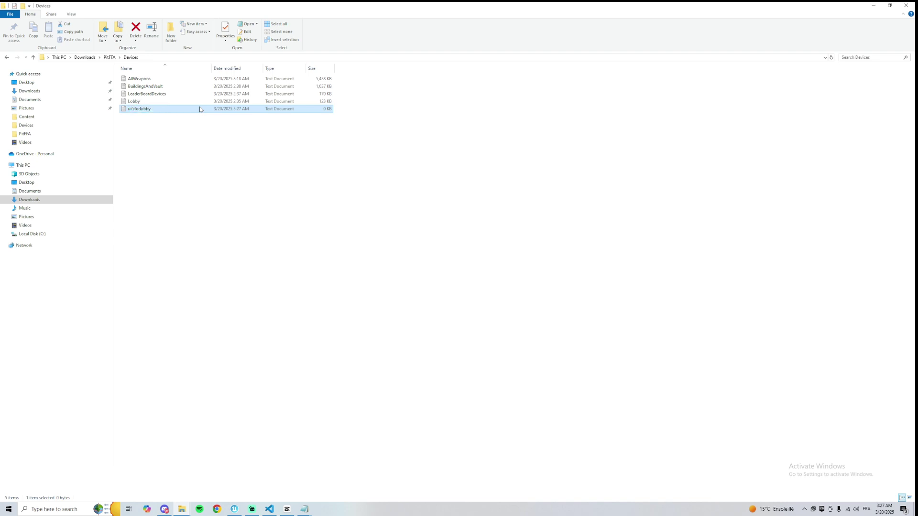
pyautogui.doubleClick(200, 109)
pyautogui.hotkey('ctrl', 'v')
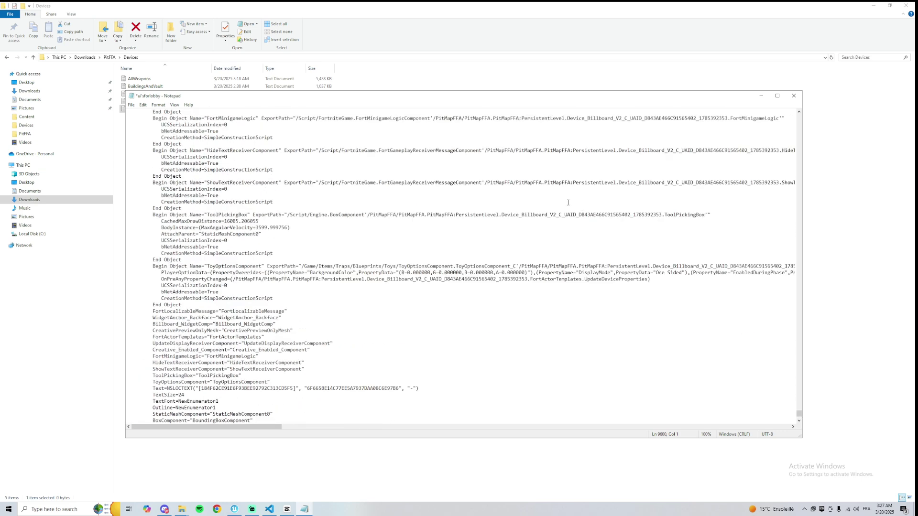
pyautogui.hotkey('ctrl', 'a')
pyautogui.hotkey('ctrl', 's')
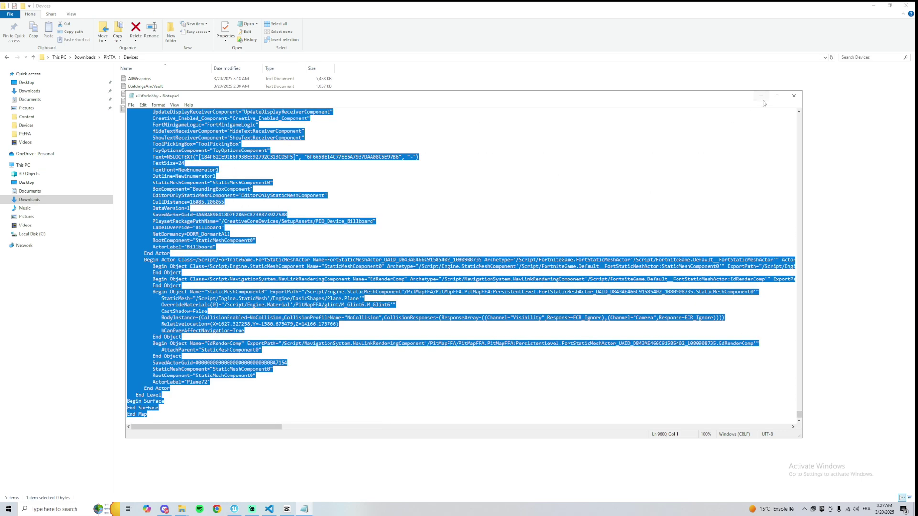
pyautogui.click(791, 97)
# Switch to Visual Studio Code, paste the lobby UI text, check its PitMapFFA references with find and replace, and copy all the text.
pyautogui.click(269, 509)
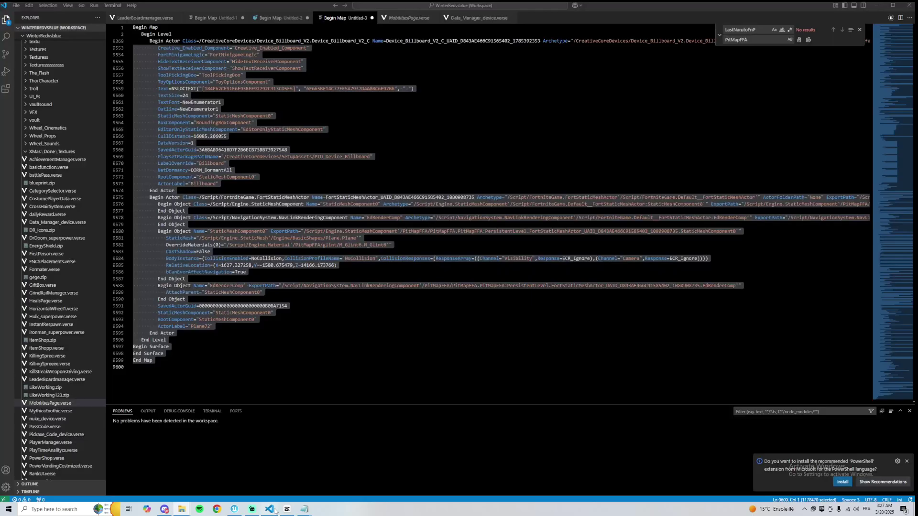
pyautogui.hotkey('ctrl', 'v')
pyautogui.scroll(12, 294, 183)
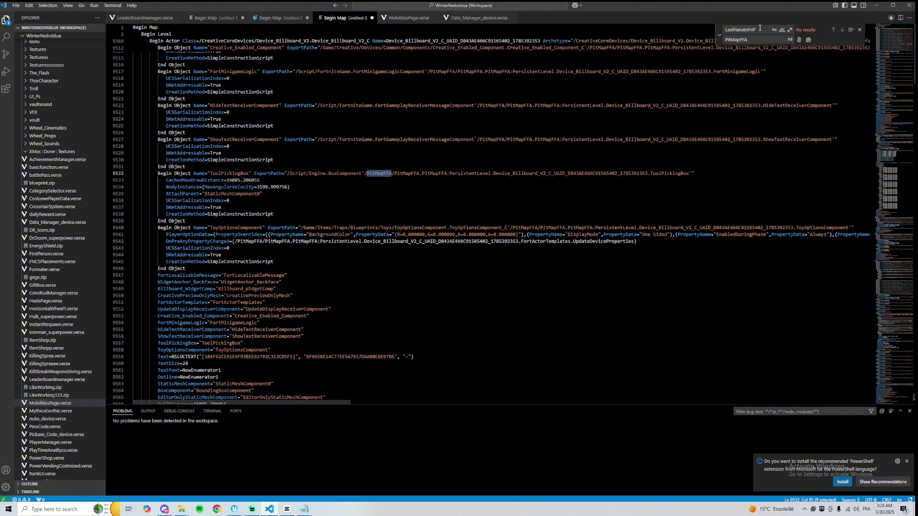
pyautogui.hotkey('ctrl', 'h')
pyautogui.click(749, 42)
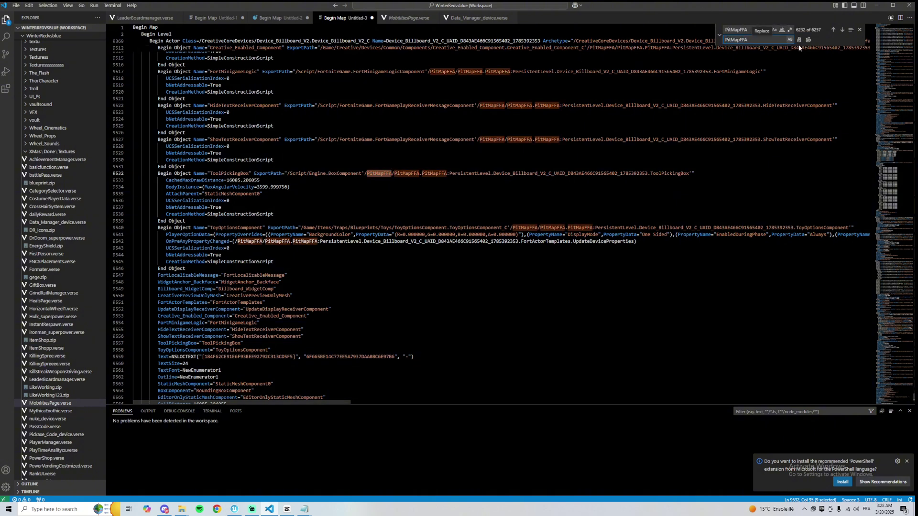
pyautogui.click(549, 147)
pyautogui.hotkey('ctrl', 'a')
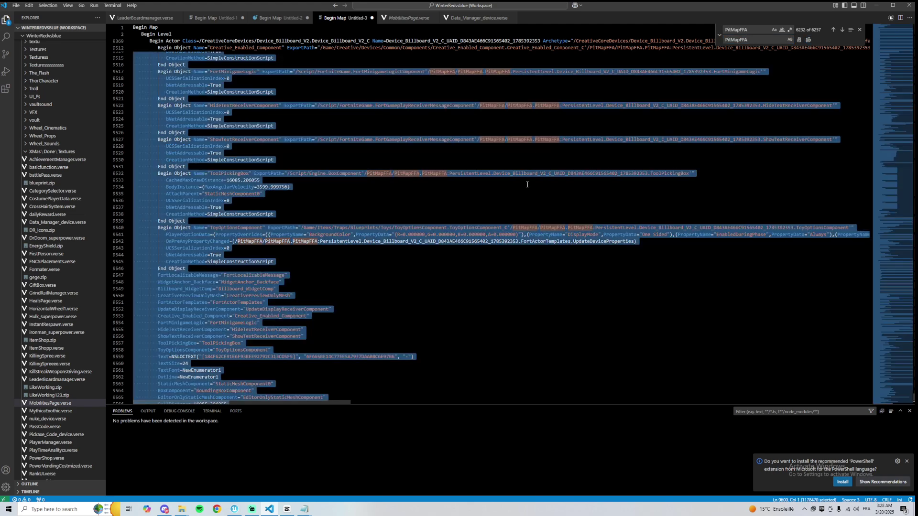
# Return to Unreal Editor, paste the lobby UI boards and devices into the level, and check them along the wall.
pyautogui.click(234, 509)
pyautogui.moveTo(315, 267); pyautogui.dragTo(287, 248, button='right')
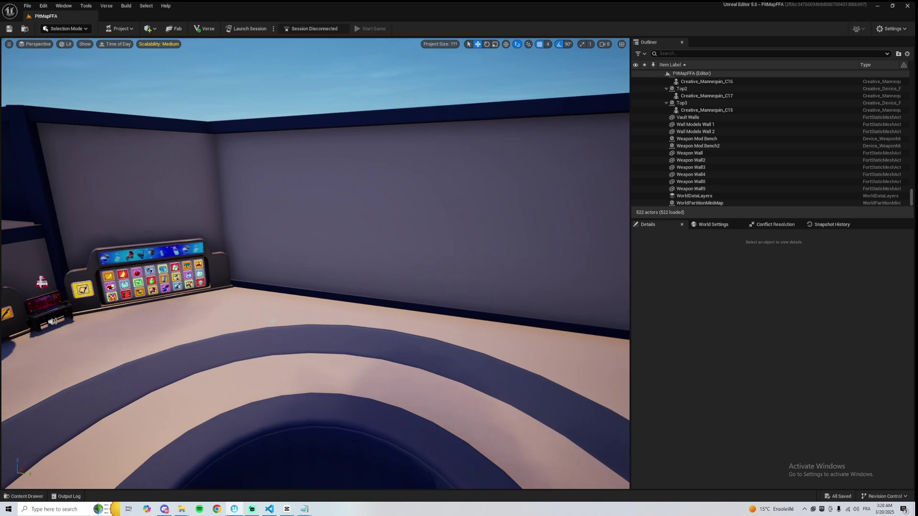
pyautogui.hotkey('ctrl', 'v')
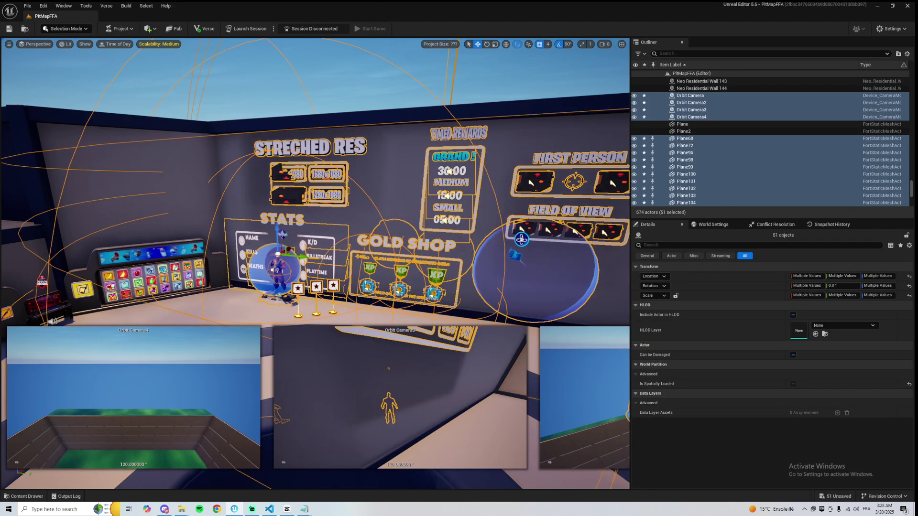
pyautogui.click(313, 277)
pyautogui.moveTo(313, 277); pyautogui.dragTo(368, 237, button='right')
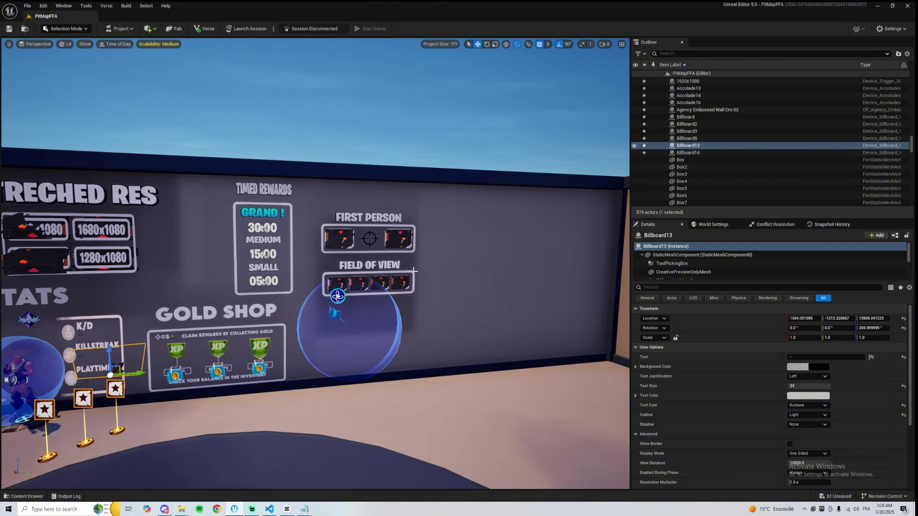
pyautogui.scroll(-6, 305, 196)
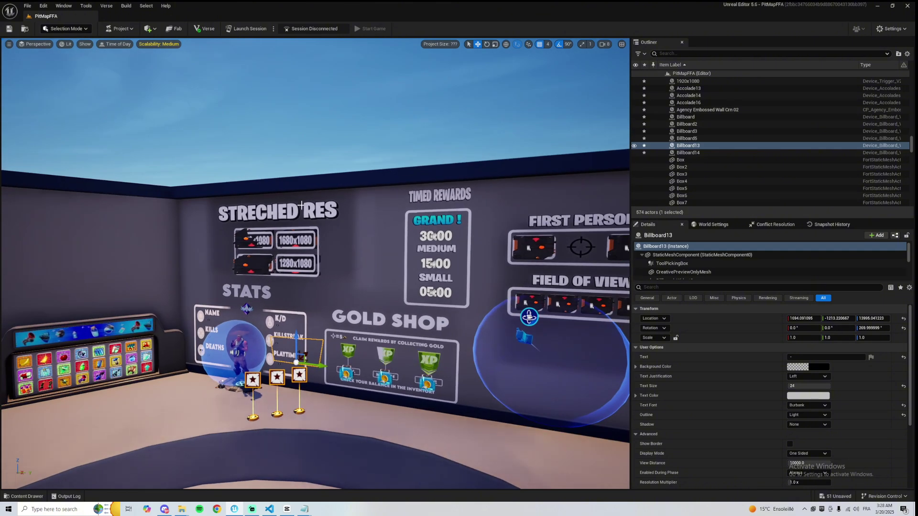
pyautogui.moveTo(344, 221); pyautogui.dragTo(206, 272, button='right')
# Inspect the 1280x1080 cinematic device's sequence and functions and the post-process material of the 1280x1080p volume.
pyautogui.click(351, 269)
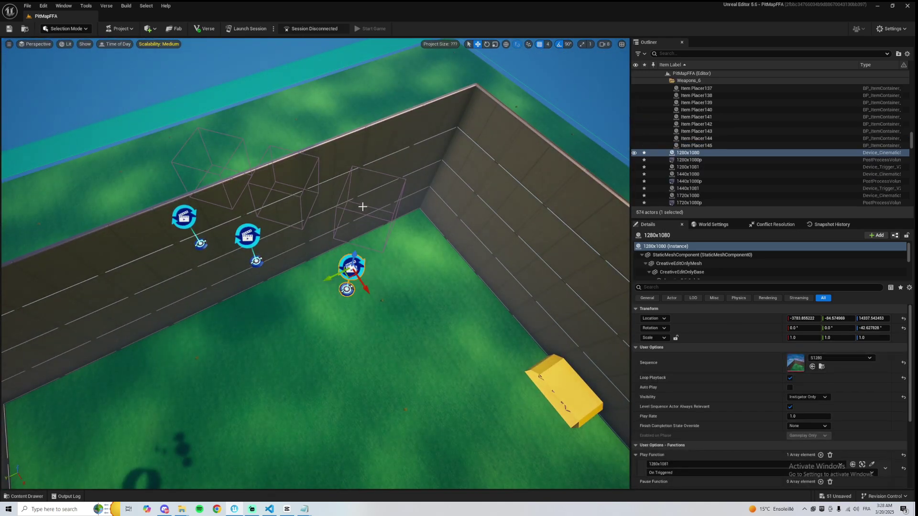
pyautogui.click(336, 204)
pyautogui.scroll(-8, 730, 394)
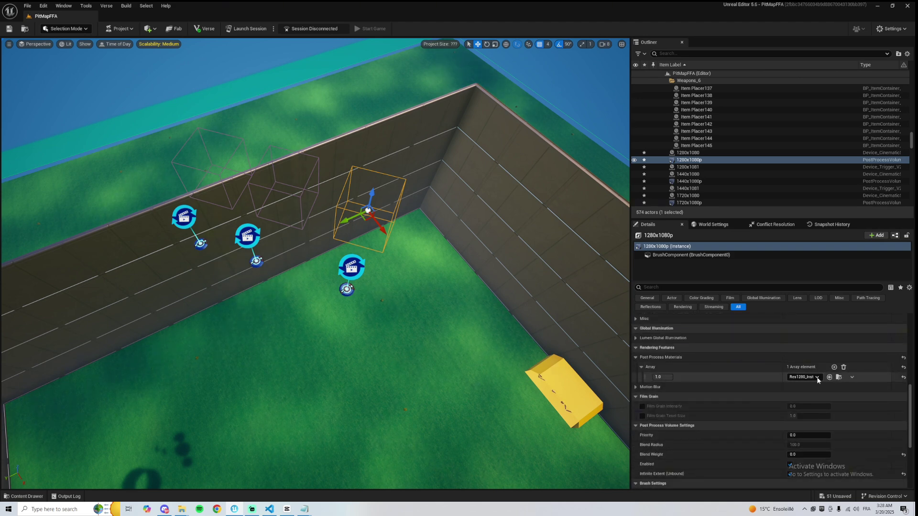
pyautogui.click(351, 269)
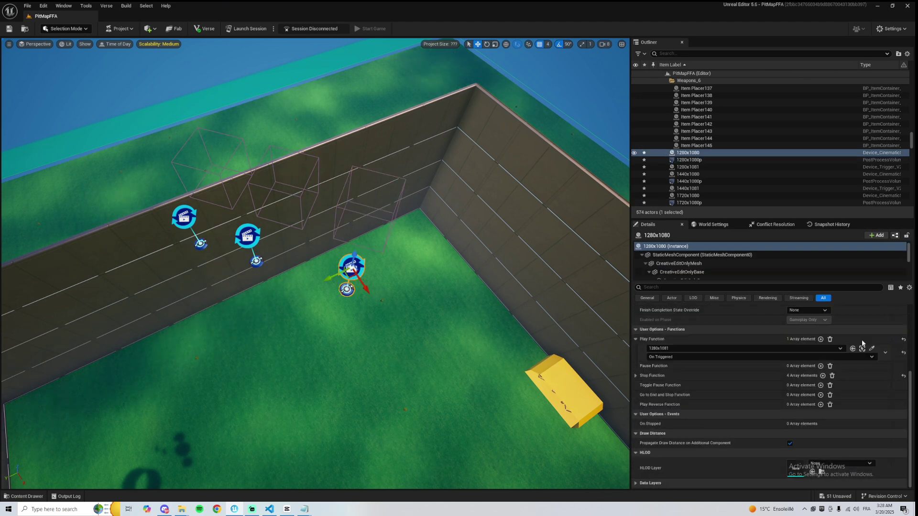
pyautogui.scroll(4, 800, 347)
# Open the S1280 level sequence from the Stretched111 folder and delete its broken volume track.
pyautogui.click(822, 366)
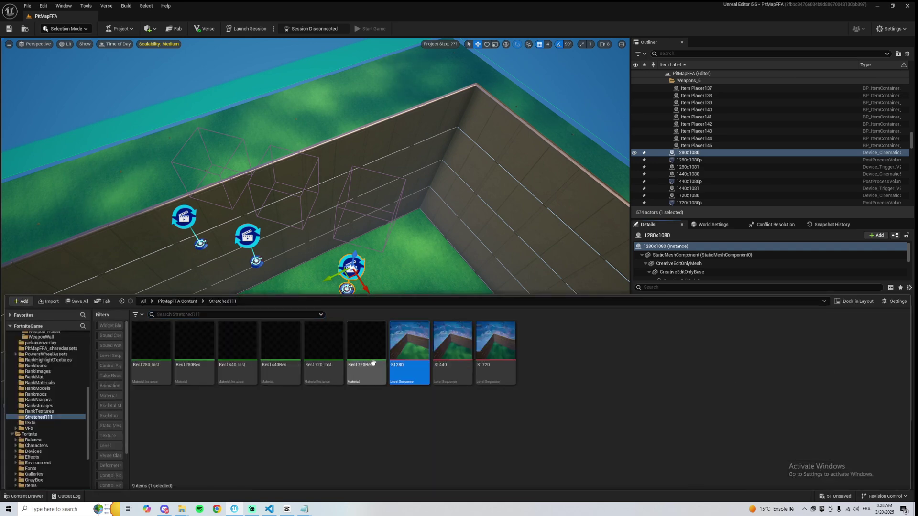
pyautogui.doubleClick(407, 350)
pyautogui.click(226, 311)
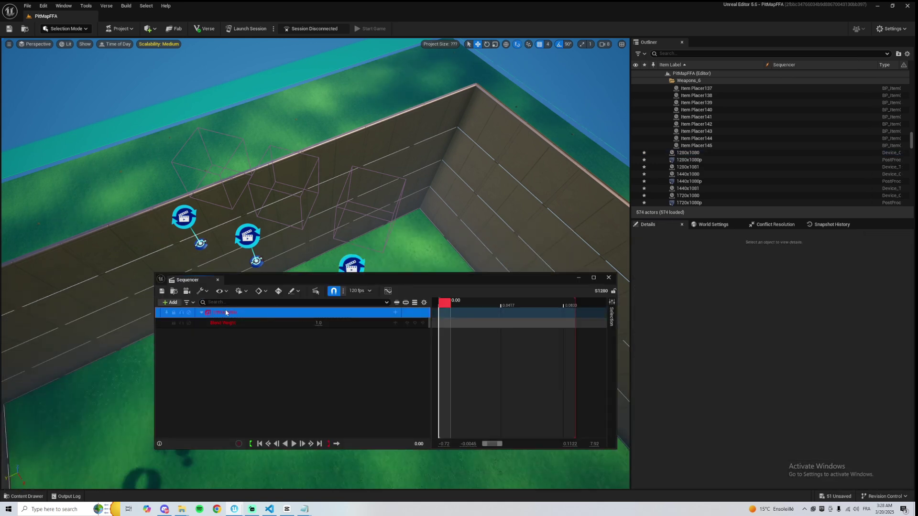
pyautogui.press('Delete')
# Add the 1280x1080p volume to the S1280 sequence with a Blend Weight track at 1.0, save the sequence, and close it.
pyautogui.moveTo(700, 161); pyautogui.dragTo(259, 357)
pyautogui.click(395, 313)
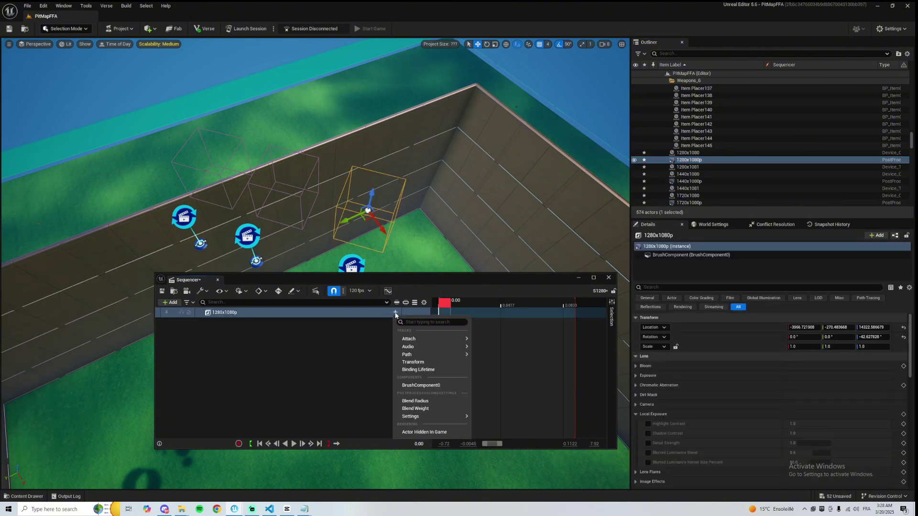
pyautogui.click(415, 408)
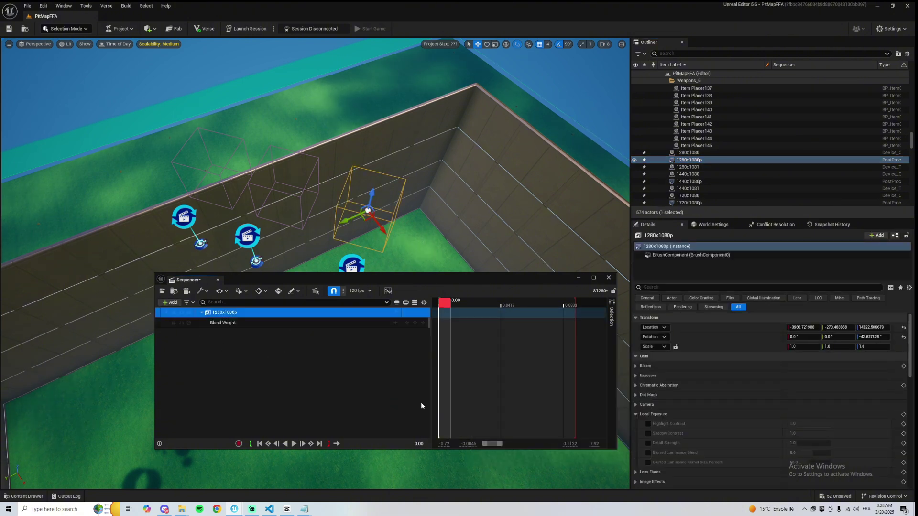
pyautogui.click(336, 324)
pyautogui.click(162, 291)
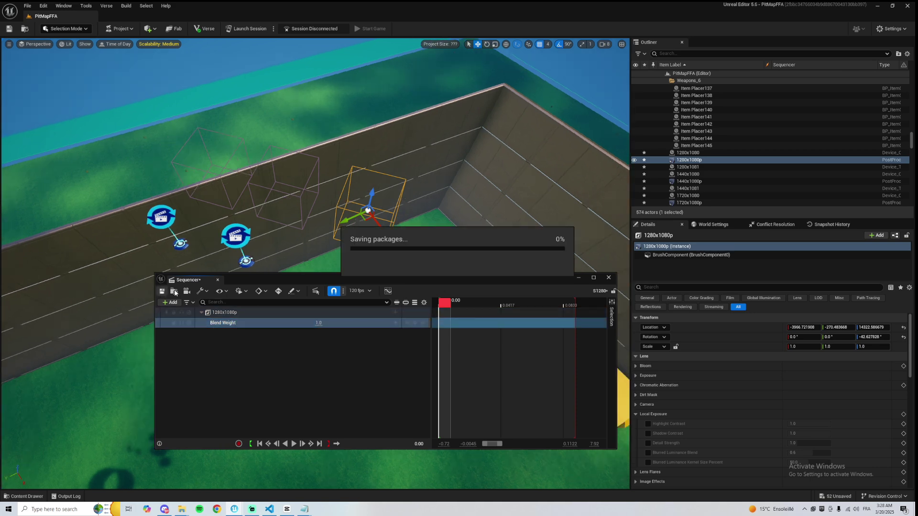
pyautogui.click(218, 281)
# Open the S1440 level sequence and replace its broken track with the 1440x1080p post-process volume.
pyautogui.hotkey('ctrl', 'space')
pyautogui.doubleClick(449, 372)
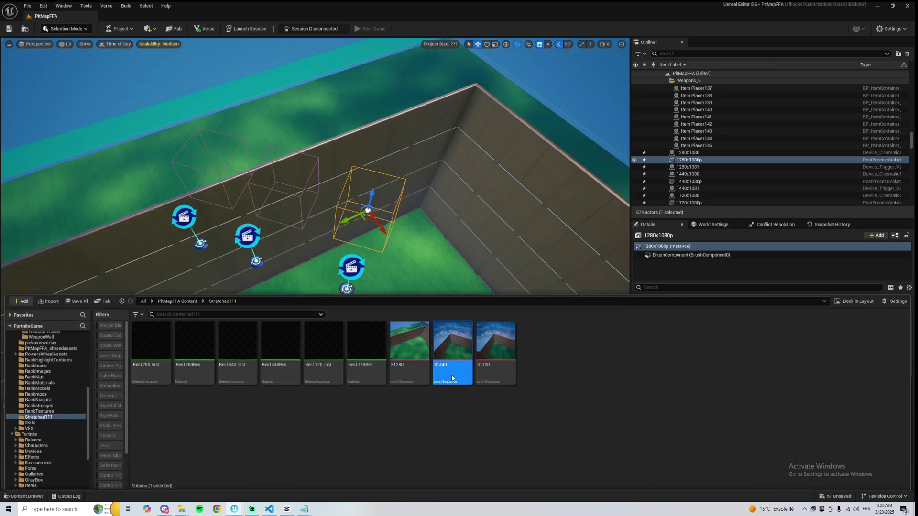
pyautogui.click(306, 312)
pyautogui.press('Delete')
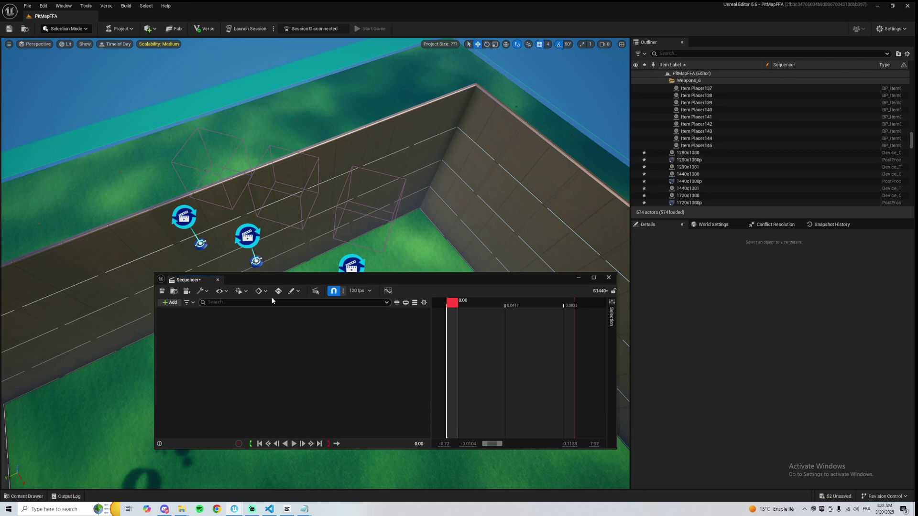
pyautogui.click(301, 192)
pyautogui.moveTo(690, 181); pyautogui.dragTo(287, 330)
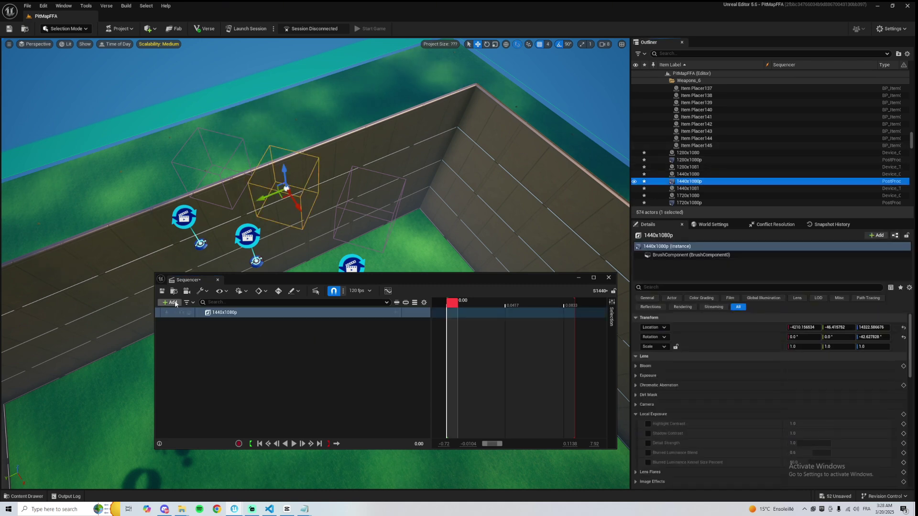
# Add a Blend Weight track at 1.0 to the 1440x1080p volume, save the S1440 sequence, and close it.
pyautogui.click(171, 302)
pyautogui.click(396, 312)
pyautogui.click(422, 408)
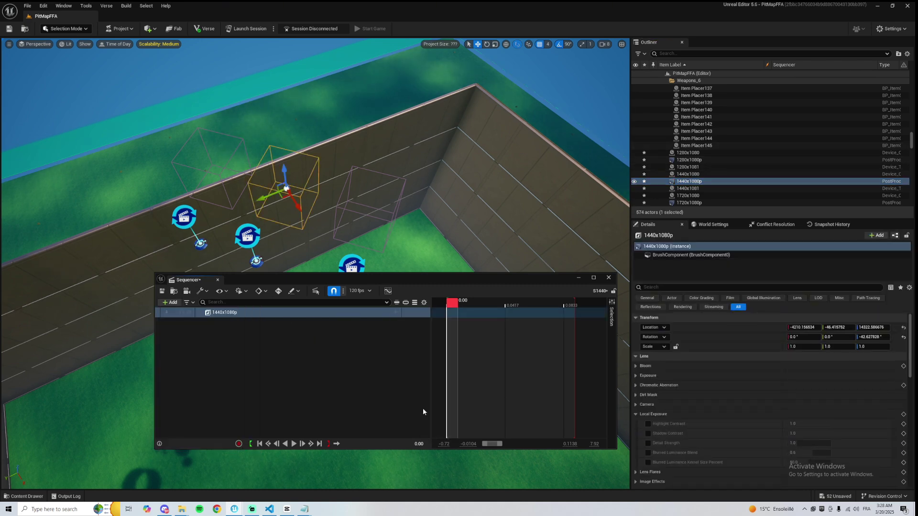
pyautogui.click(339, 325)
pyautogui.click(339, 323)
pyautogui.write('1')
pyautogui.press('Return')
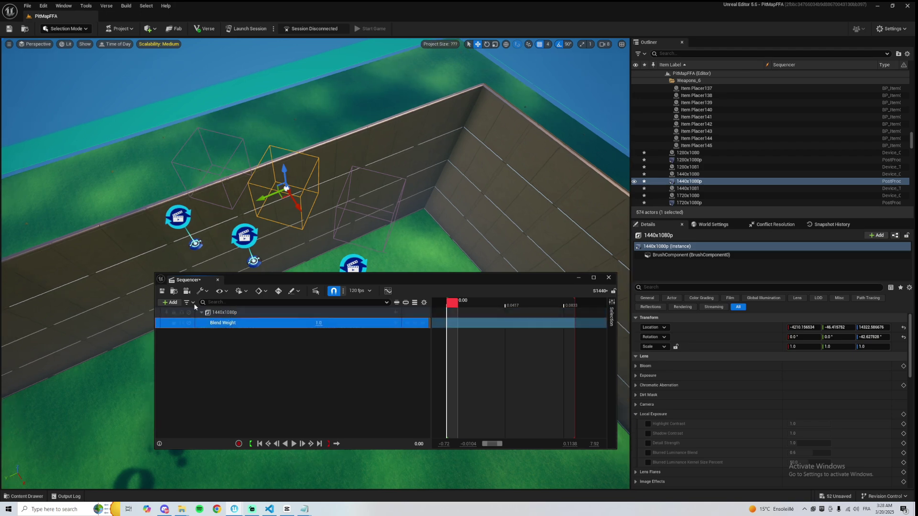
pyautogui.click(162, 291)
pyautogui.click(252, 510)
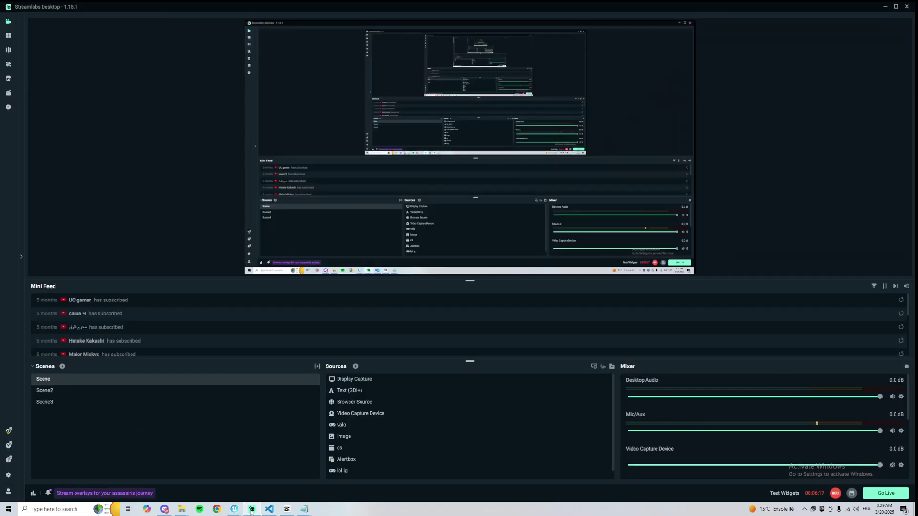
pyautogui.click(251, 510)
pyautogui.click(217, 280)
# Open the S1720 level sequence from the Stretched111 folder and delete its broken volume track.
pyautogui.click(23, 496)
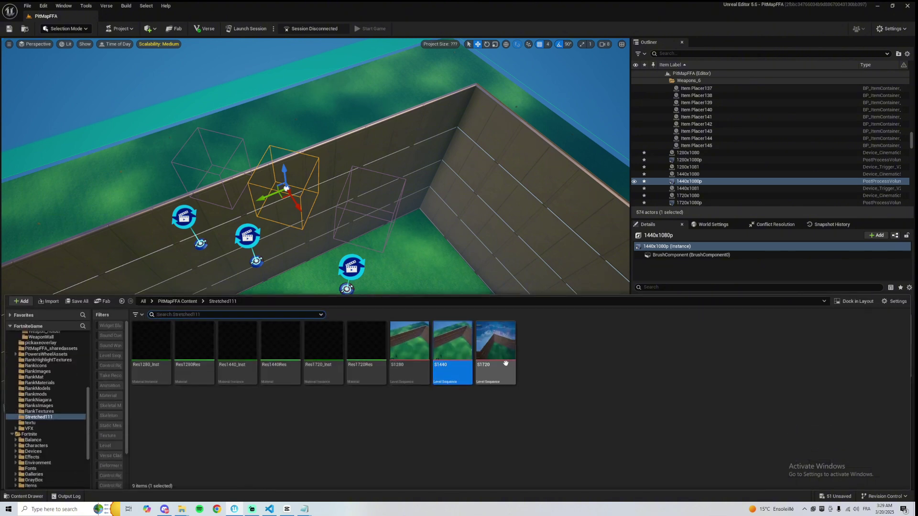
pyautogui.doubleClick(494, 344)
pyautogui.click(182, 317)
pyautogui.press('Delete')
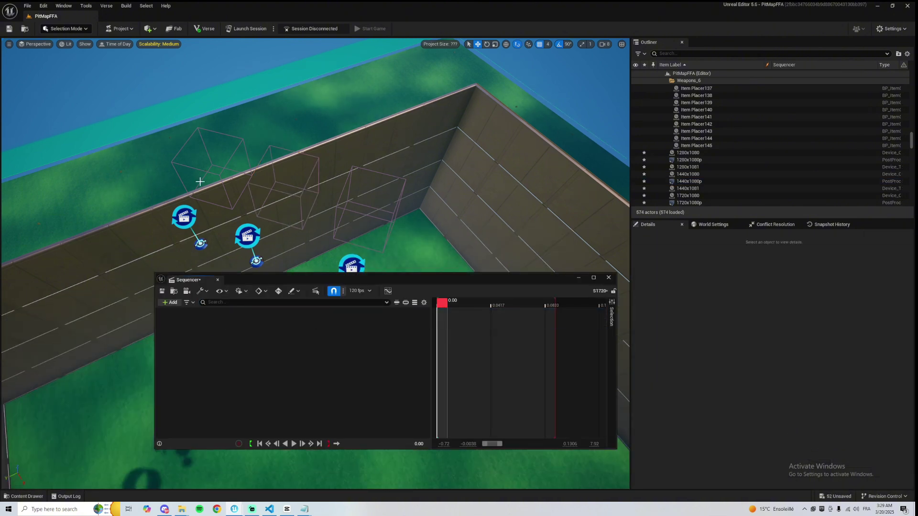
# Add the 1720x1080p volume to the S1720 sequence with a Blend Weight track at 1.0, and close the sequence.
pyautogui.click(237, 175)
pyautogui.scroll(-2, 695, 189)
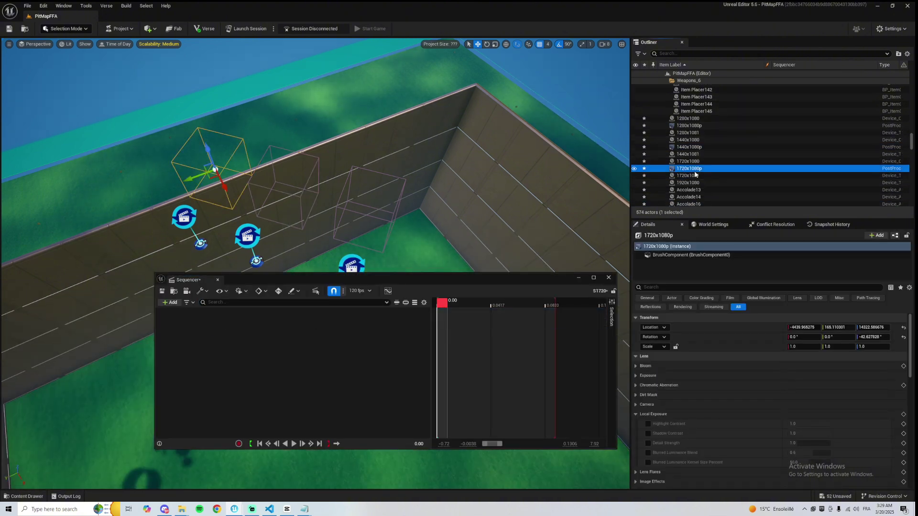
pyautogui.moveTo(346, 312); pyautogui.dragTo(413, 314)
pyautogui.click(394, 314)
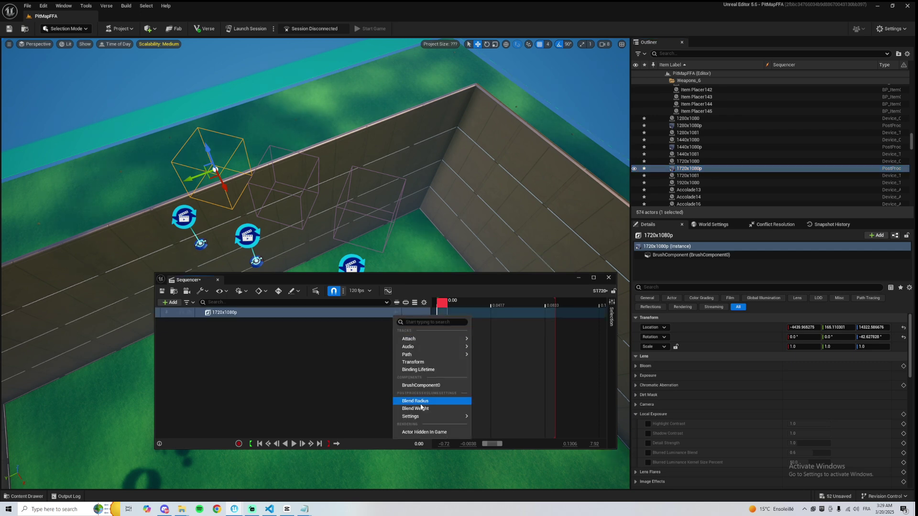
pyautogui.click(405, 383)
pyautogui.click(319, 323)
pyautogui.write('1')
pyautogui.click(328, 323)
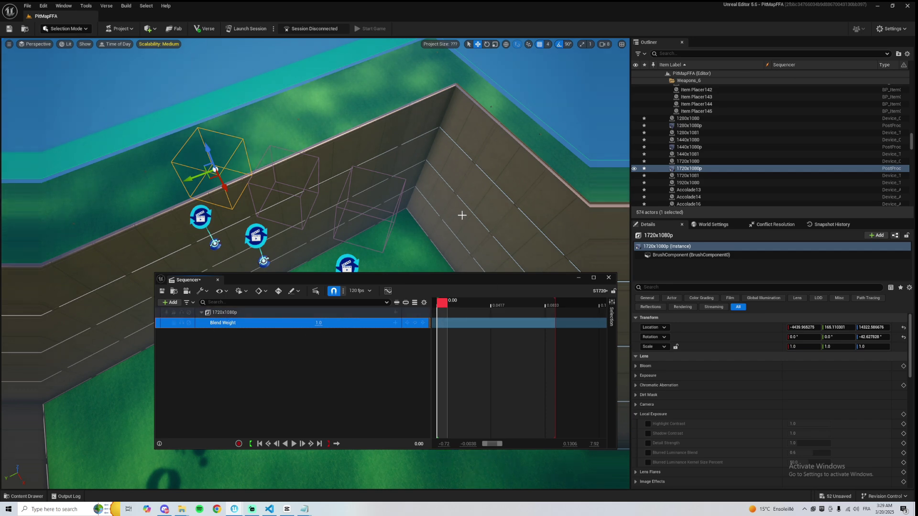
pyautogui.moveTo(440, 306); pyautogui.dragTo(354, 290)
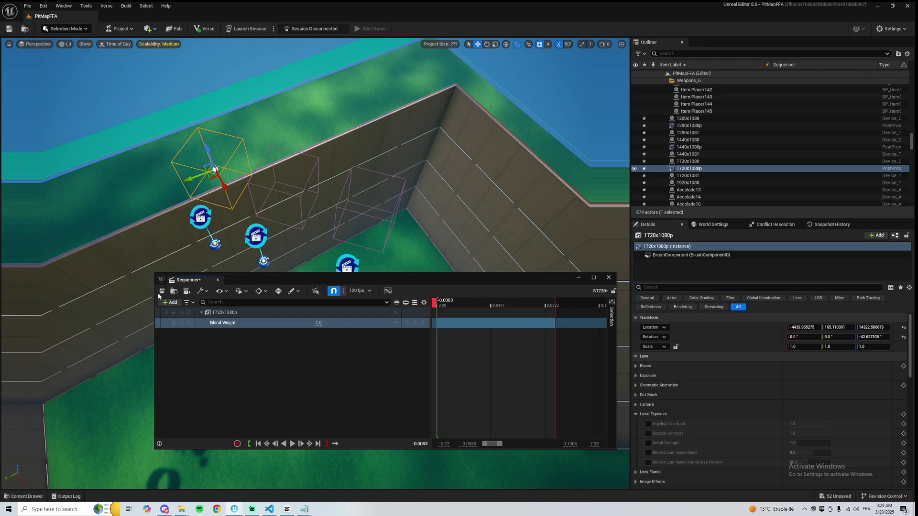
pyautogui.click(217, 280)
# Go to the empty lobby wall beside the Field of View panel, and open the Downloads folder in File Explorer.
pyautogui.moveTo(233, 266); pyautogui.dragTo(244, 220, button='right')
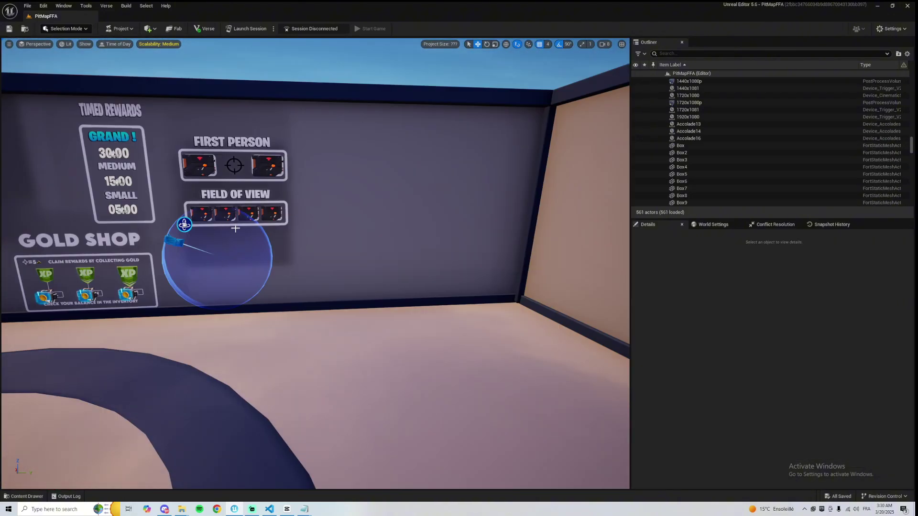
pyautogui.moveTo(231, 225); pyautogui.dragTo(206, 233, button='right')
pyautogui.moveTo(184, 513)
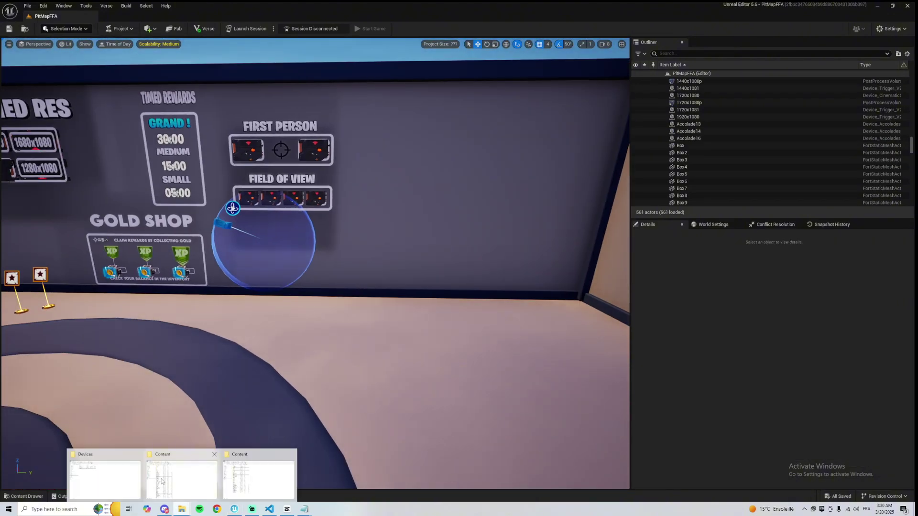
pyautogui.click(162, 481)
pyautogui.click(29, 91)
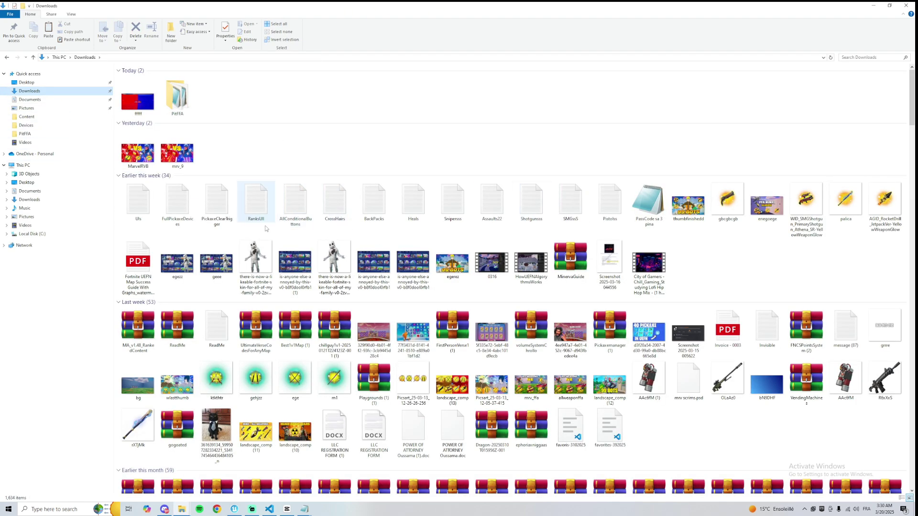
pyautogui.doubleClick(336, 206)
pyautogui.hotkey('ctrl', 'a')
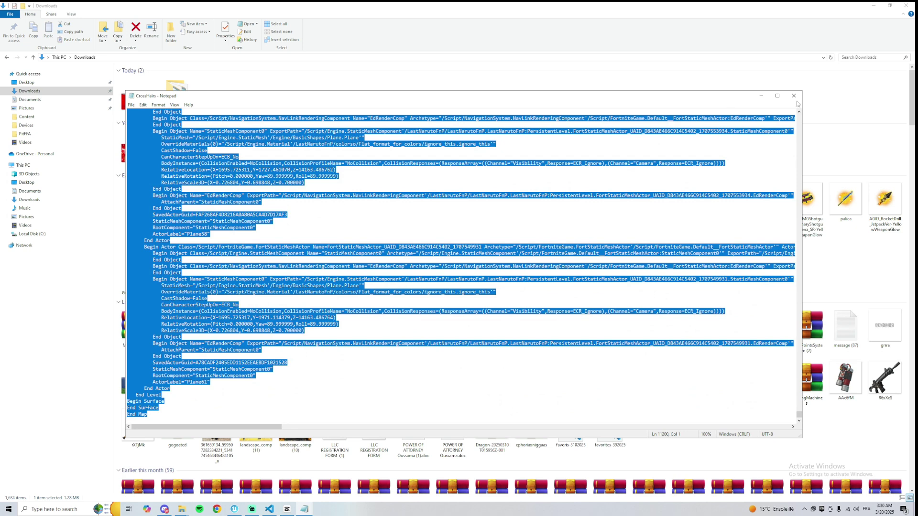
pyautogui.click(796, 97)
# Open the CrossHairs text file from the Devices folder inside PitFFA and copy its entire contents.
pyautogui.doubleClick(176, 101)
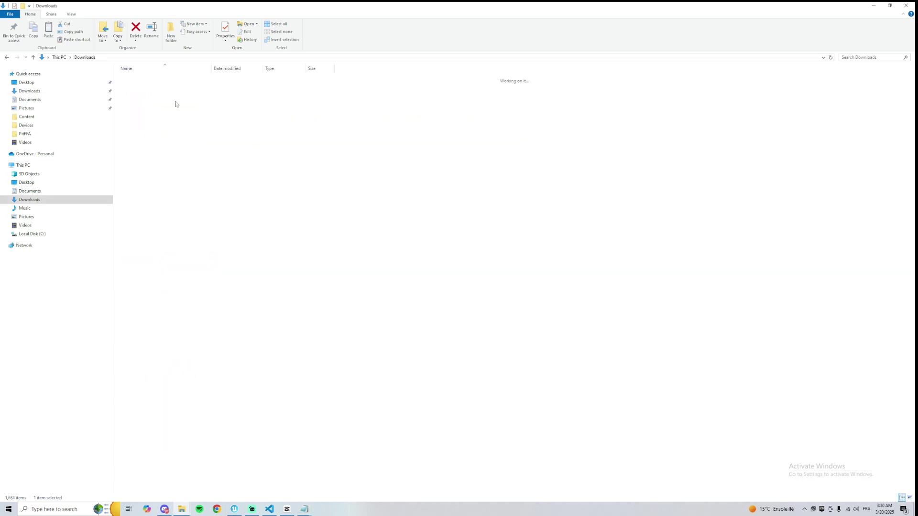
pyautogui.doubleClick(170, 102)
pyautogui.click(141, 94)
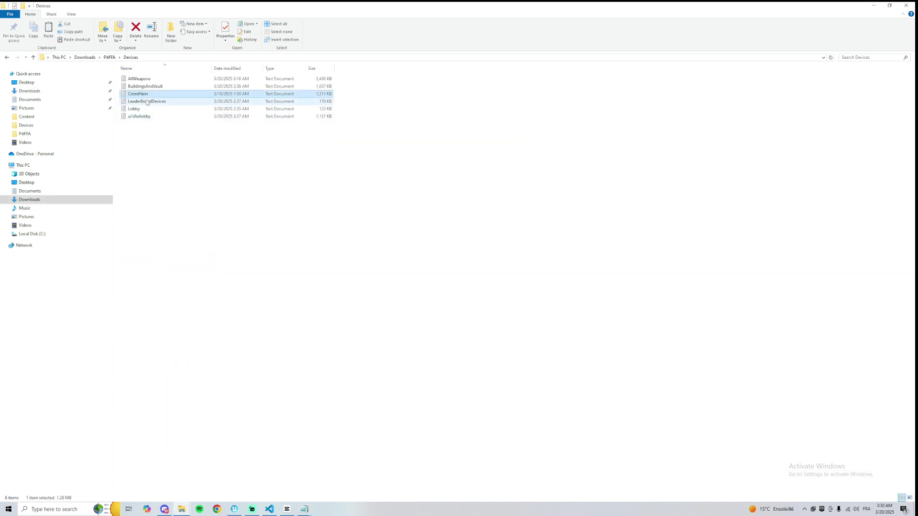
pyautogui.doubleClick(138, 94)
pyautogui.hotkey('ctrl', 'a')
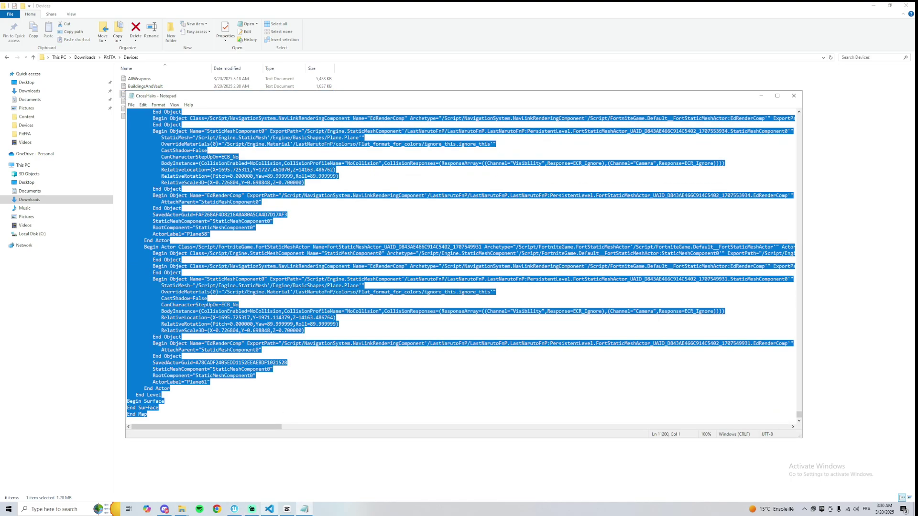
# Paste the crosshair text into the Untitled-3 document in Visual Studio Code, replace every LastNarutoFnP with PitMapFFA, and copy the result.
pyautogui.hotkey('alt', 'Tab')
pyautogui.hotkey('ctrl', 'v')
pyautogui.scroll(4, 405, 158)
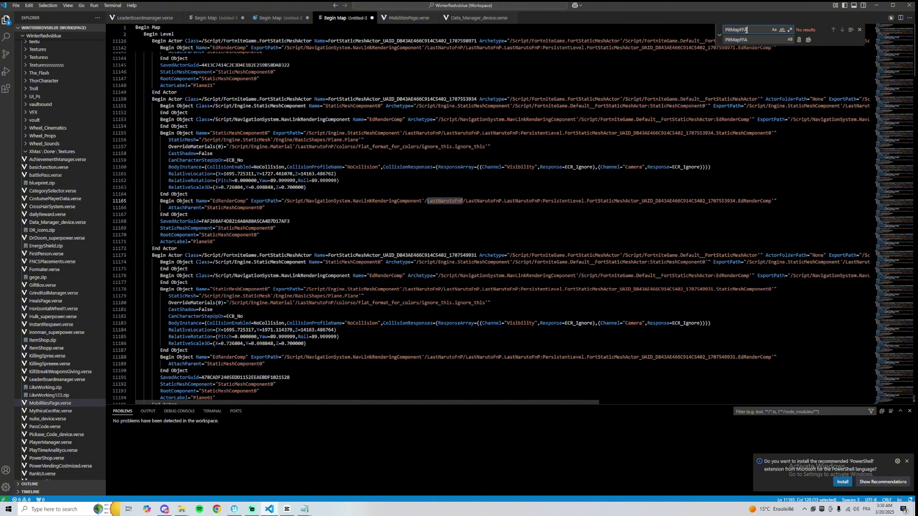
pyautogui.hotkey('ctrl', 'a')
pyautogui.write('LastNarutoFnP')
pyautogui.click(808, 40)
pyautogui.click(571, 173)
pyautogui.hotkey('ctrl', 'a')
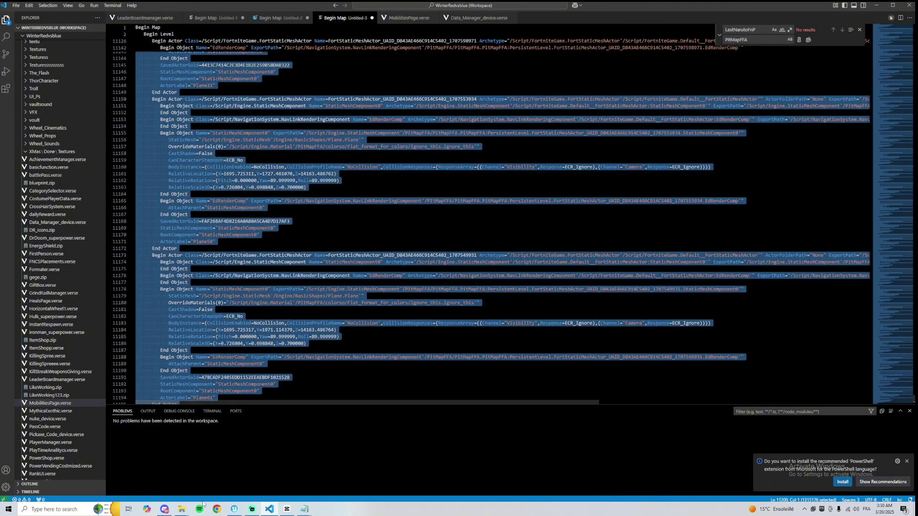
# Switch to Unreal Editor, paste the adapted crosshair objects into the level, and preview the crosshair wall in game view.
pyautogui.click(234, 509)
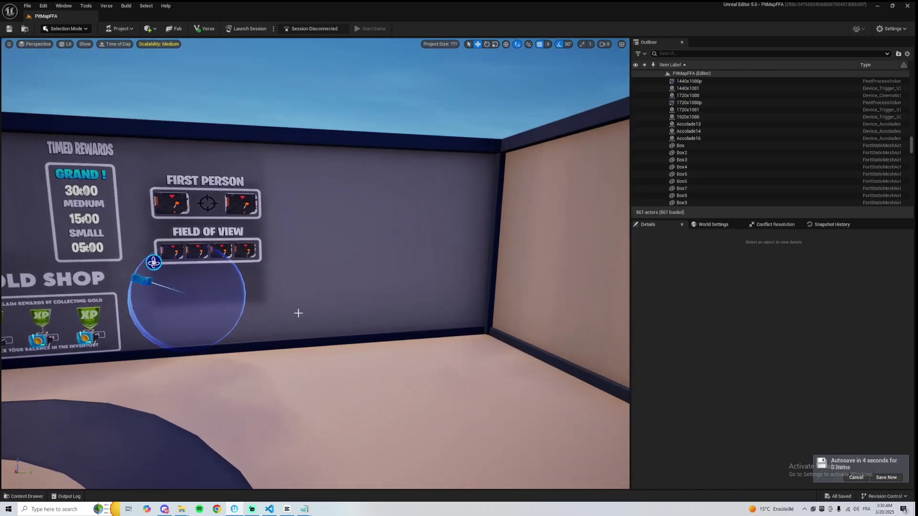
pyautogui.hotkey('ctrl', 'v')
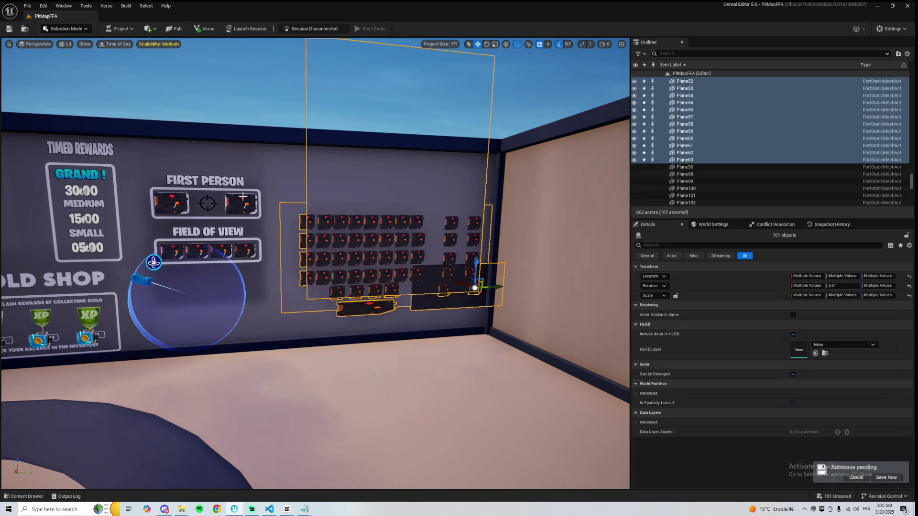
pyautogui.press('w')
pyautogui.moveTo(328, 225); pyautogui.dragTo(288, 210, button='right')
pyautogui.press('s')
pyautogui.press('g')
pyautogui.press('g')
pyautogui.moveTo(376, 234); pyautogui.dragTo(308, 304, button='right')
# Find the CROSSHAIR_SYSTEM Verse device in the PitMapFFA content, place it on the lobby floor, and disable Visible in Game.
pyautogui.hotkey('ctrl', 'space')
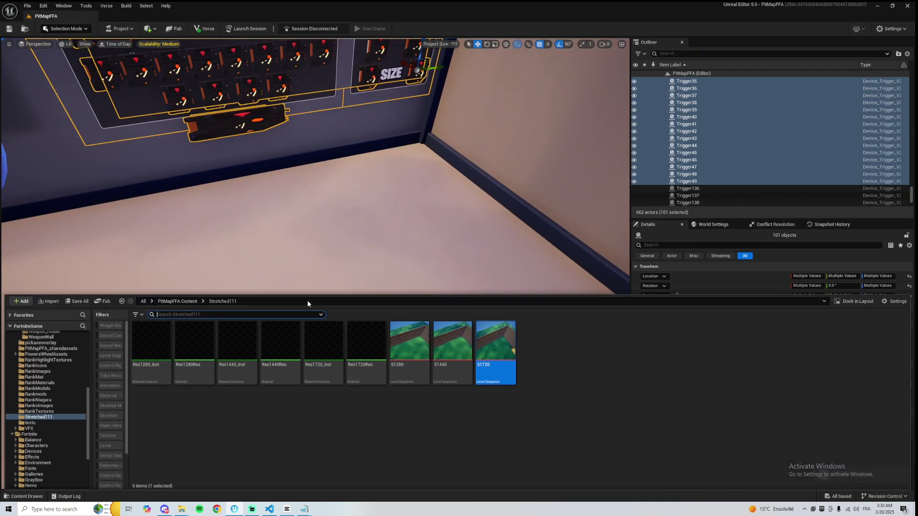
pyautogui.click(88, 344)
pyautogui.click(42, 341)
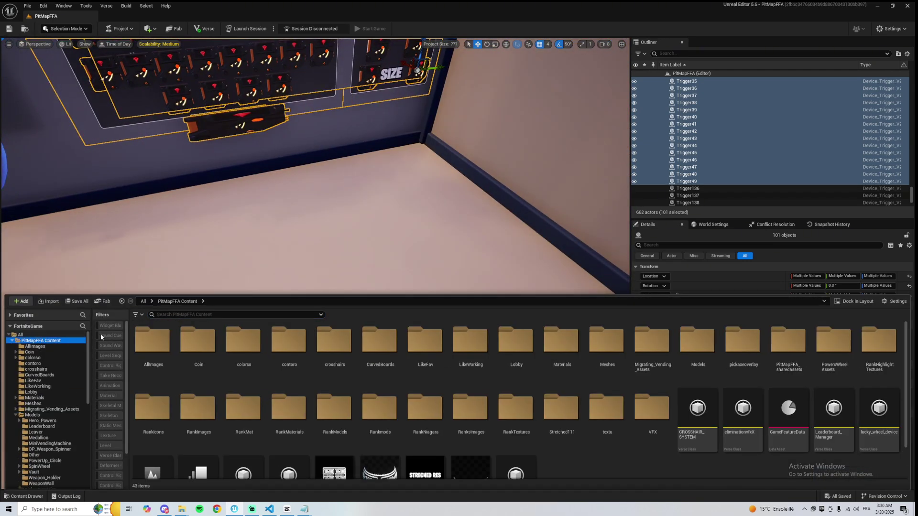
pyautogui.click(179, 314)
pyautogui.write('verse')
pyautogui.click(231, 402)
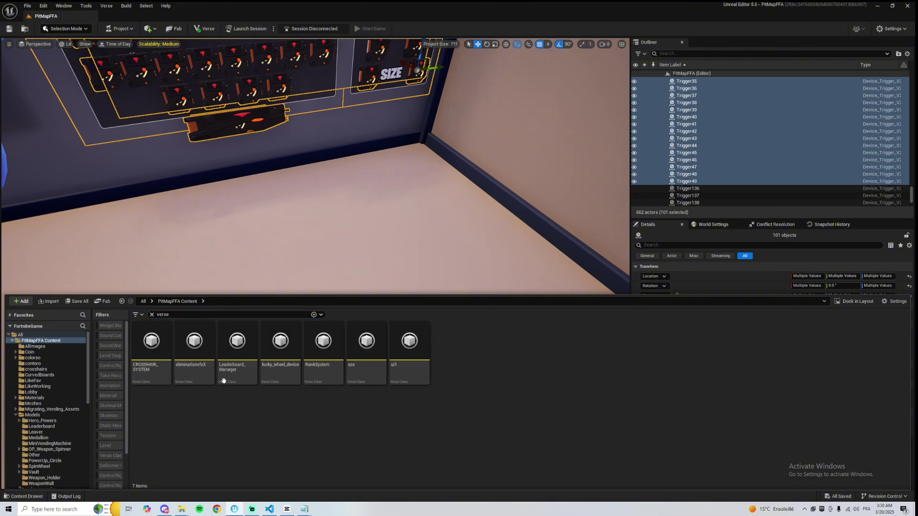
pyautogui.click(153, 375)
pyautogui.moveTo(184, 269); pyautogui.dragTo(366, 268)
pyautogui.moveTo(387, 305); pyautogui.dragTo(335, 267, button='right')
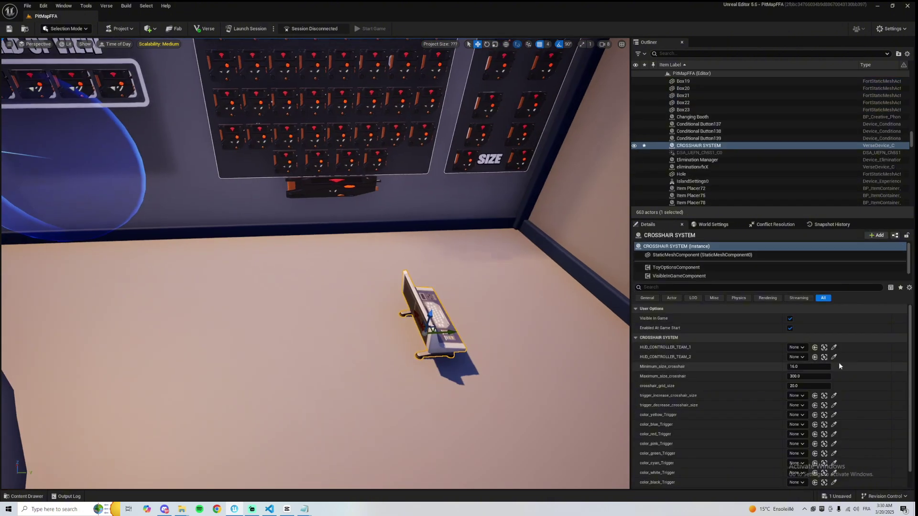
pyautogui.click(789, 319)
# Check the crosshair icons on the wall in game view and extend the CROSSHAIR SYSTEM device's Triggers array to 36 elements.
pyautogui.press('s')
pyautogui.moveTo(400, 299)
pyautogui.mouseDown(button='right')
pyautogui.moveTo(389, 287)
pyautogui.moveTo(402, 256)
pyautogui.moveTo(411, 284)
pyautogui.mouseUp(button='right')
pyautogui.press('w')
pyautogui.press('g')
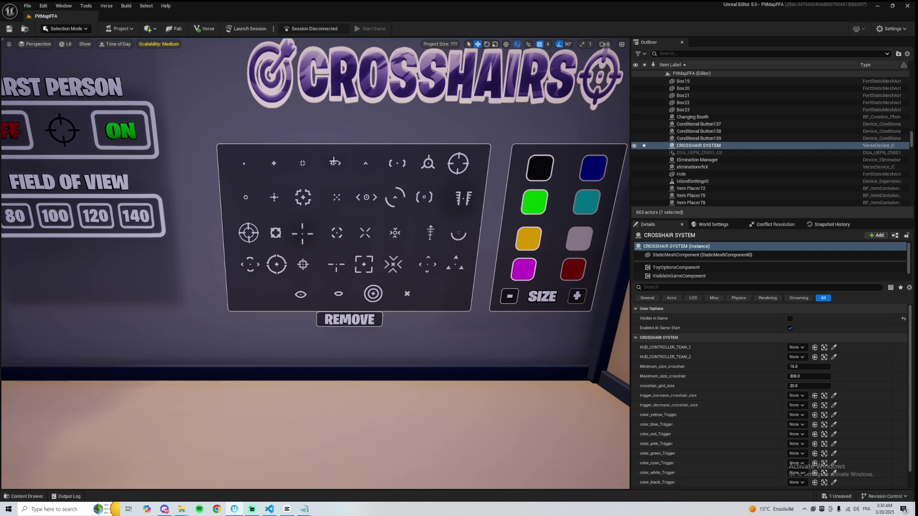
pyautogui.press('g')
pyautogui.moveTo(334, 166); pyautogui.dragTo(373, 216, button='right')
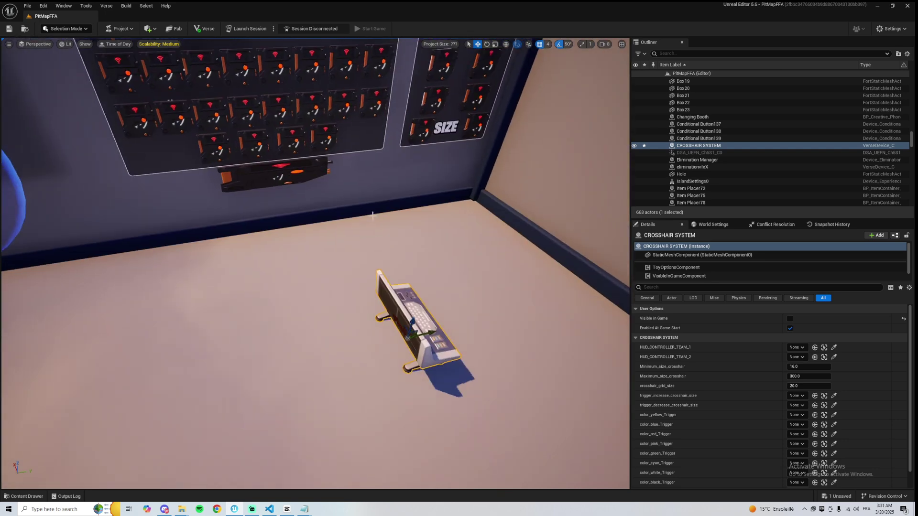
pyautogui.scroll(-1, 759, 460)
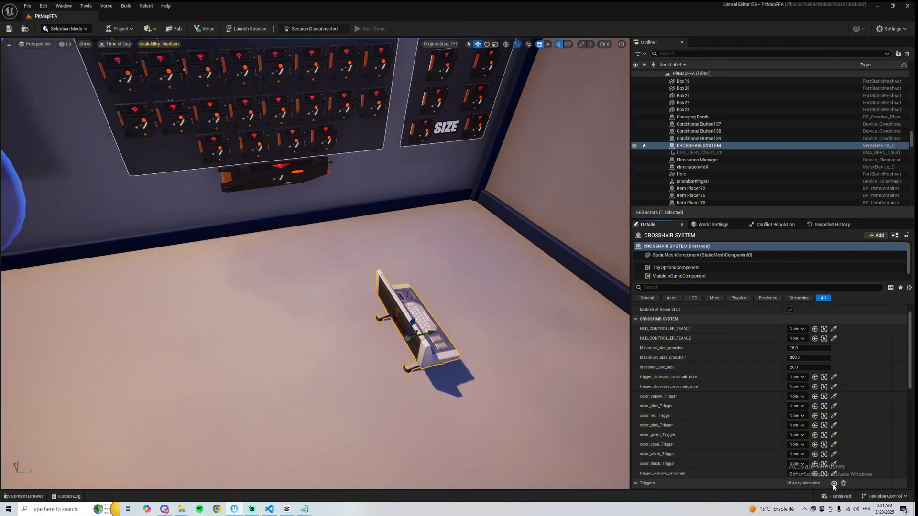
pyautogui.click(834, 484)
pyautogui.scroll(-6, 768, 455)
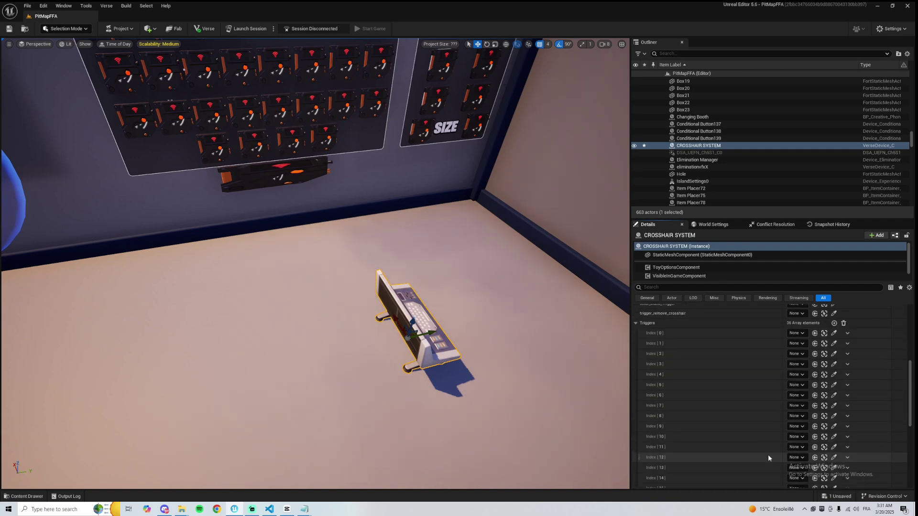
# Hide Plane63, which blocks picking triggers on the crosshair wall, and reselect the CROSSHAIR SYSTEM device.
pyautogui.click(833, 333)
pyautogui.moveTo(379, 297); pyautogui.dragTo(411, 320, button='right')
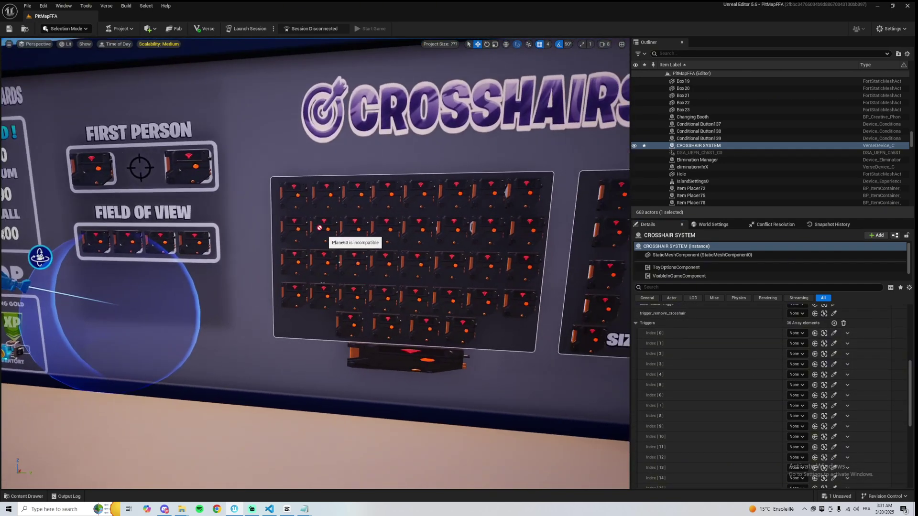
pyautogui.moveTo(314, 241); pyautogui.dragTo(352, 260, button='right')
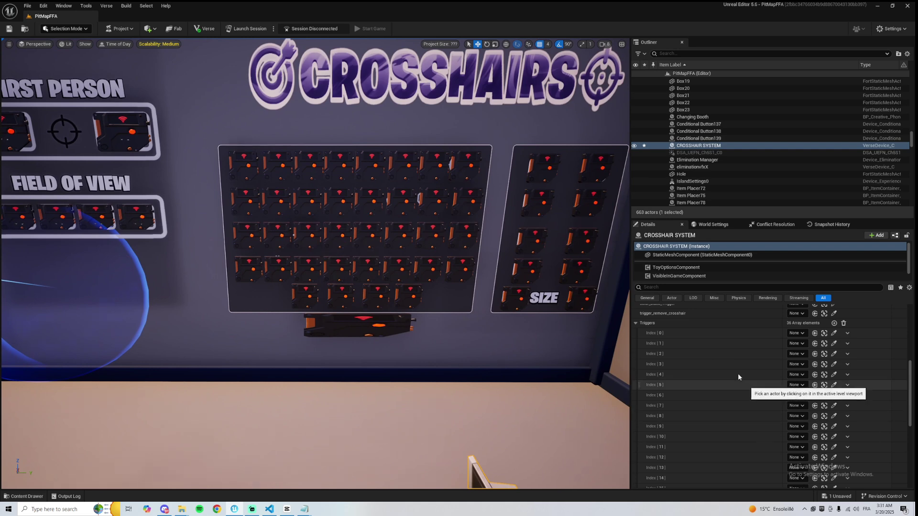
pyautogui.click(430, 117)
pyautogui.click(634, 146)
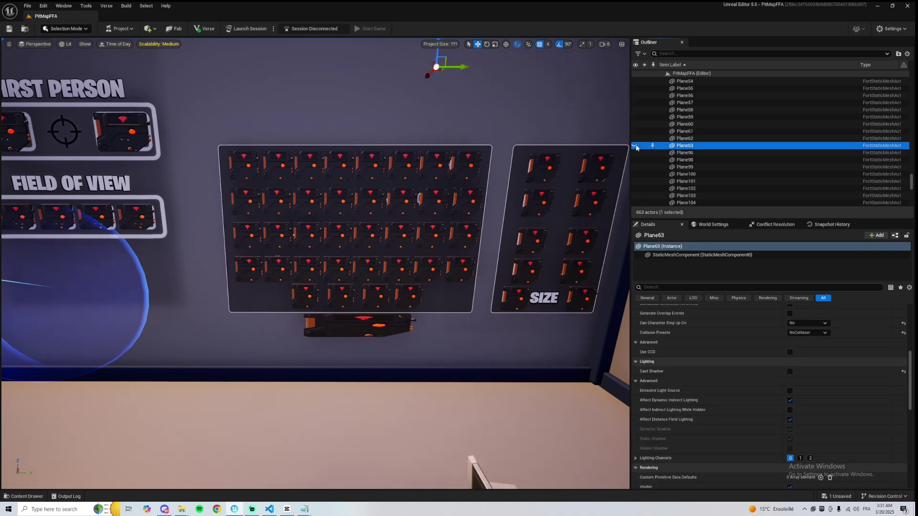
pyautogui.moveTo(420, 273); pyautogui.dragTo(447, 316, button='right')
pyautogui.click(446, 378)
pyautogui.moveTo(446, 378); pyautogui.dragTo(406, 348, button='right')
# Assign Trigger3, Trigger4 and Trigger5 to indices 0 to 2 of the CROSSHAIR SYSTEM Triggers array, and the bottom row's last trigger to index 3.
pyautogui.scroll(3, 783, 412)
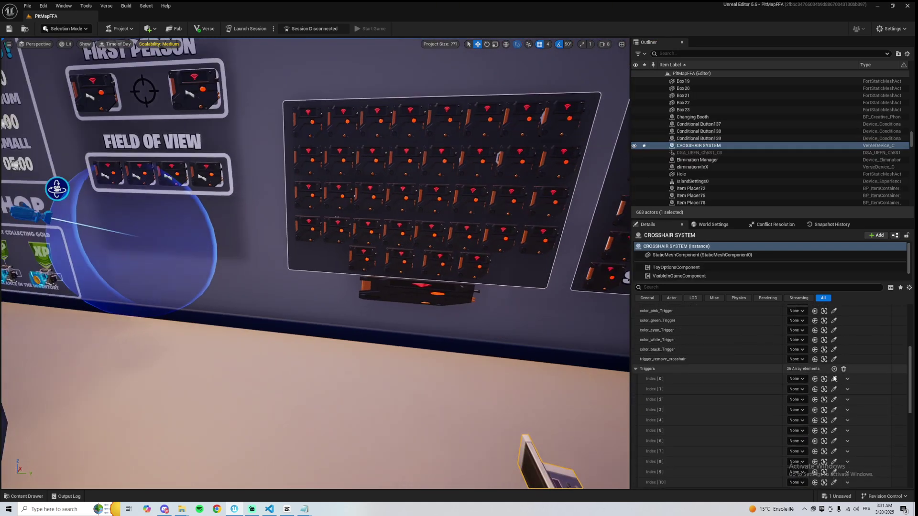
pyautogui.click(834, 379)
pyautogui.click(305, 123)
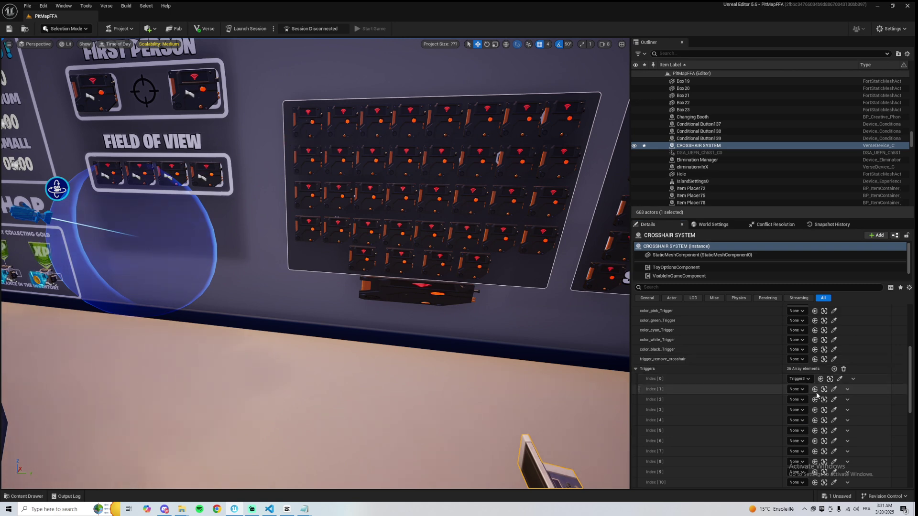
pyautogui.click(833, 389)
pyautogui.click(343, 119)
pyautogui.click(833, 400)
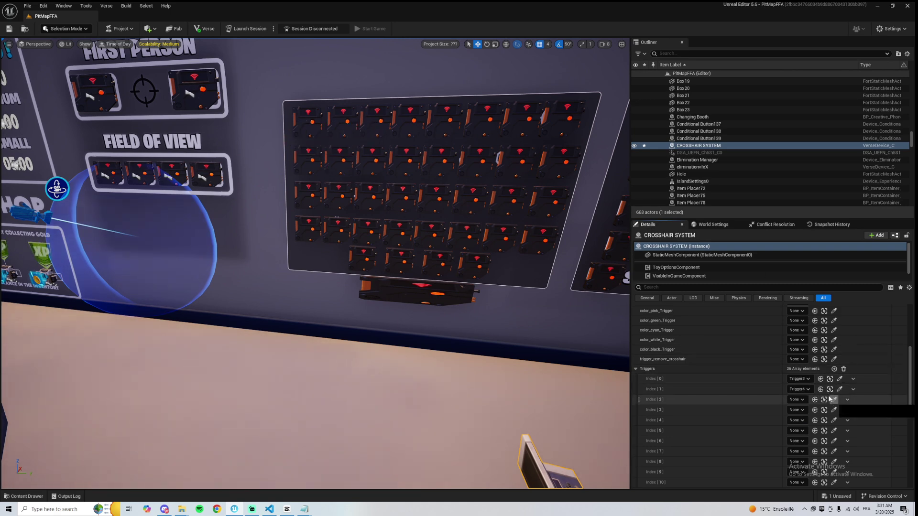
pyautogui.click(378, 120)
pyautogui.click(833, 410)
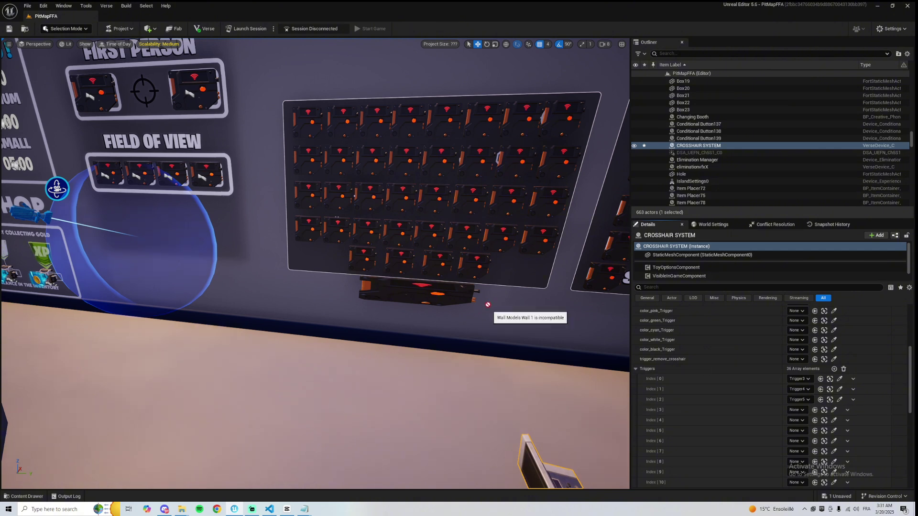
pyautogui.click(479, 267)
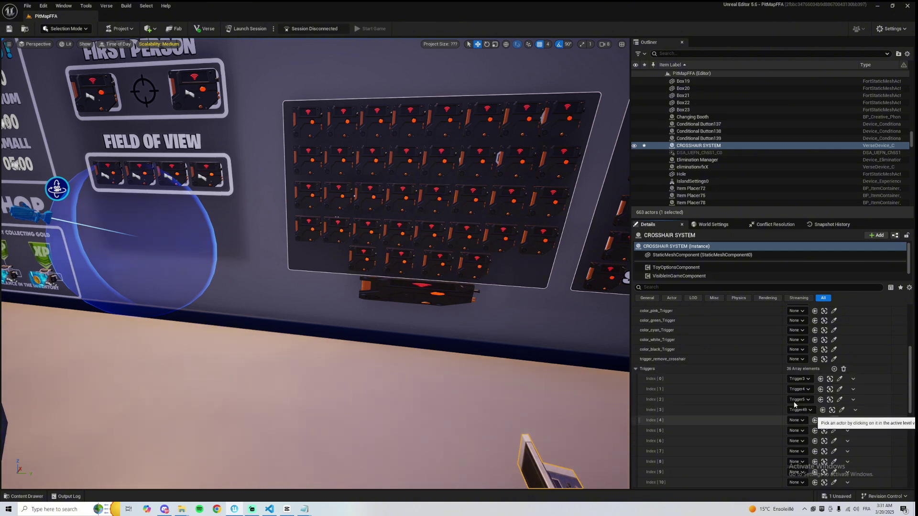
# Assign the remaining top-row triggers, Trigger6 through Trigger10, to indices 4 to 8 of the Triggers array.
pyautogui.click(834, 420)
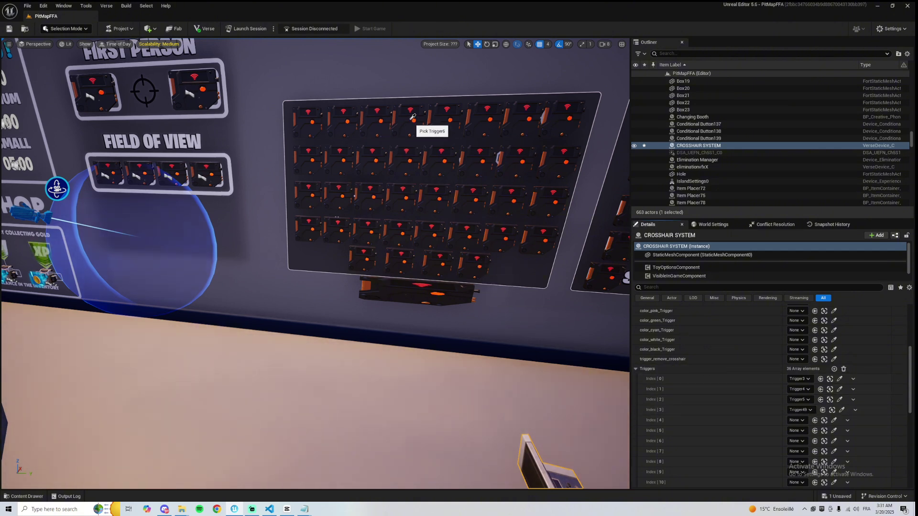
pyautogui.click(833, 430)
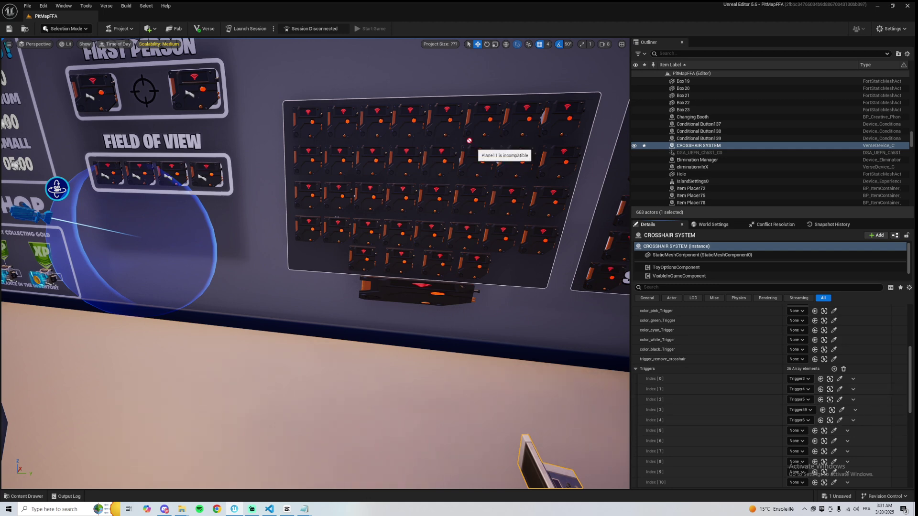
pyautogui.click(449, 120)
pyautogui.click(834, 440)
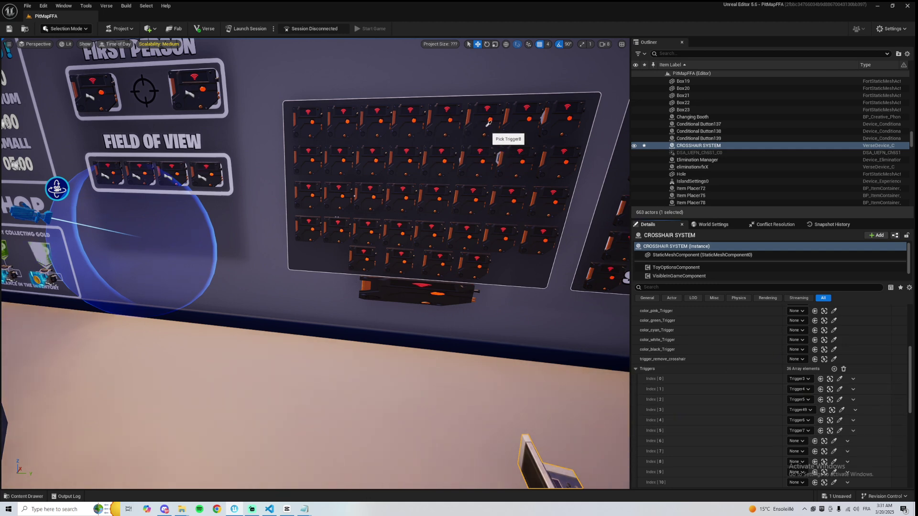
pyautogui.click(491, 130)
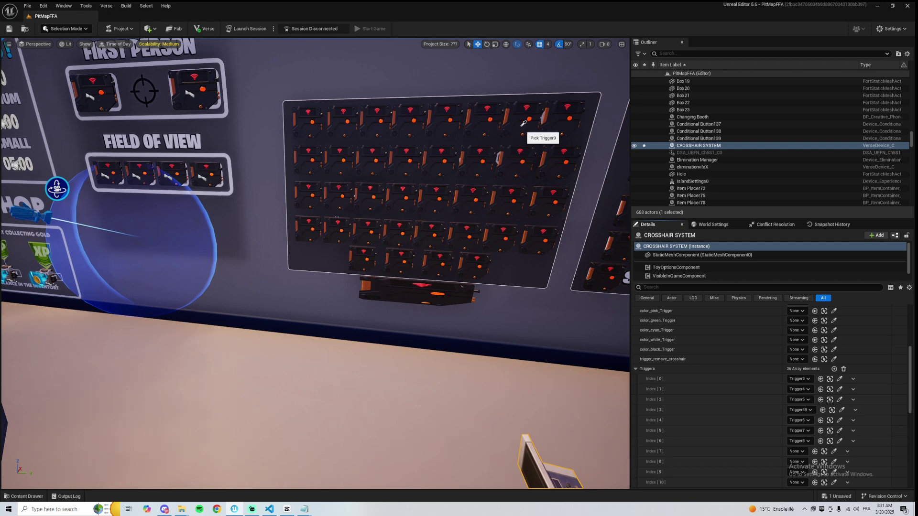
pyautogui.click(834, 462)
pyautogui.click(568, 143)
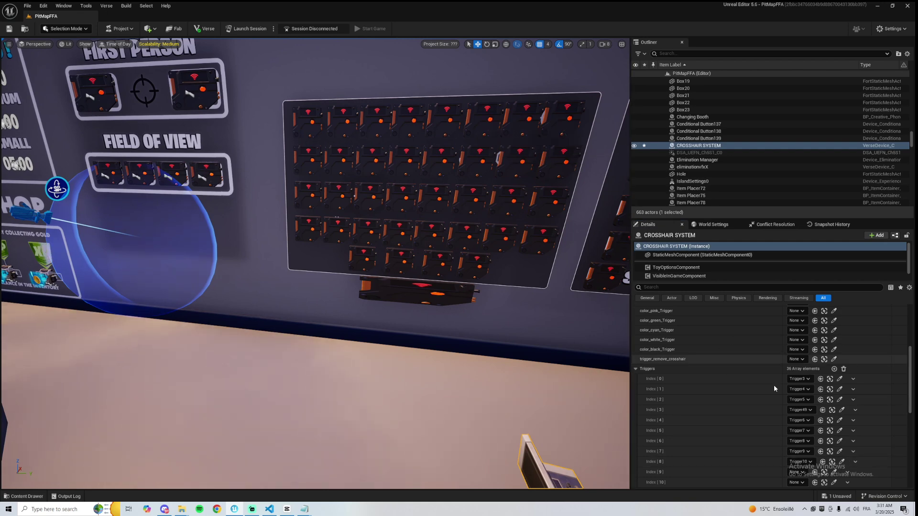
# Assign the second-row triggers Trigger18, Trigger17, Trigger16 and Trigger15 to indices 9 to 12 of the Triggers array.
pyautogui.scroll(-3, 825, 439)
pyautogui.scroll(-3, 825, 438)
pyautogui.click(834, 403)
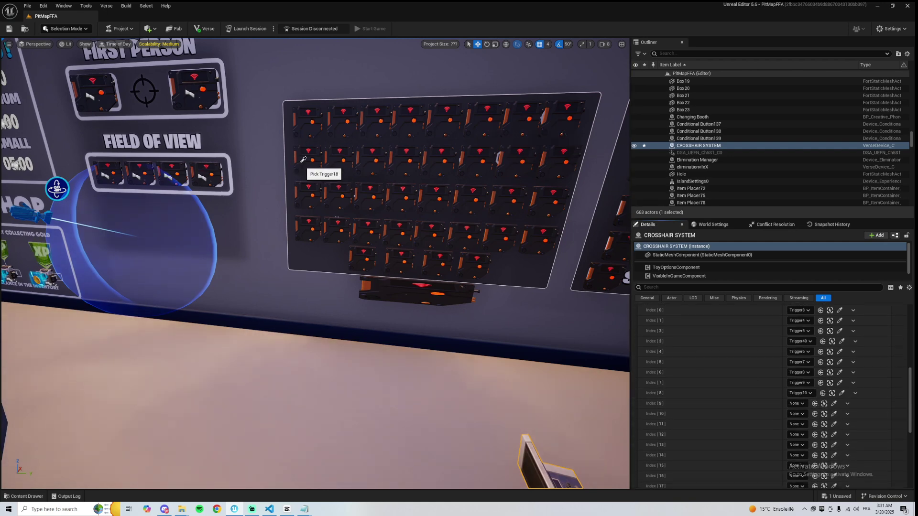
pyautogui.click(834, 414)
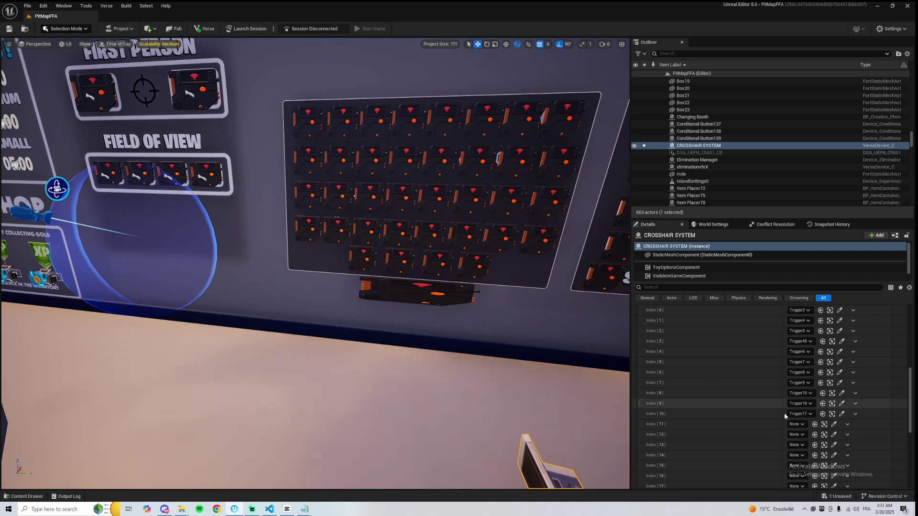
pyautogui.click(834, 424)
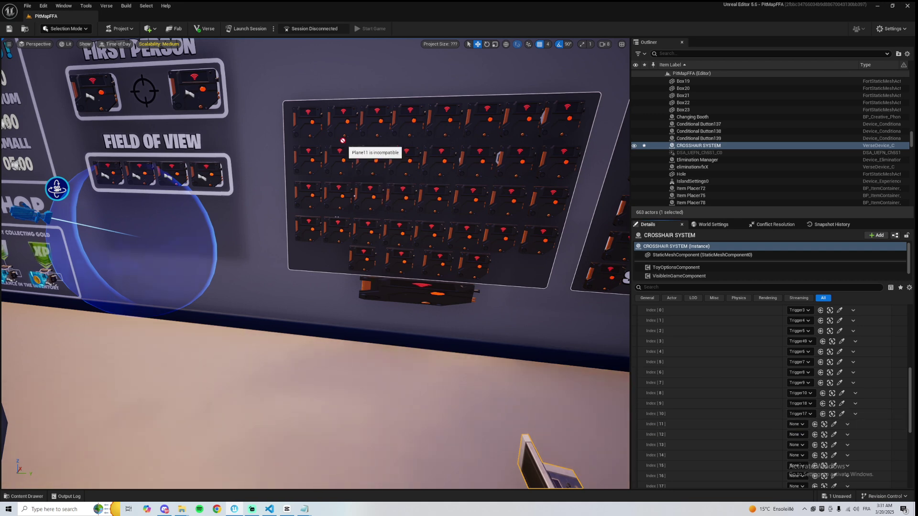
pyautogui.click(834, 434)
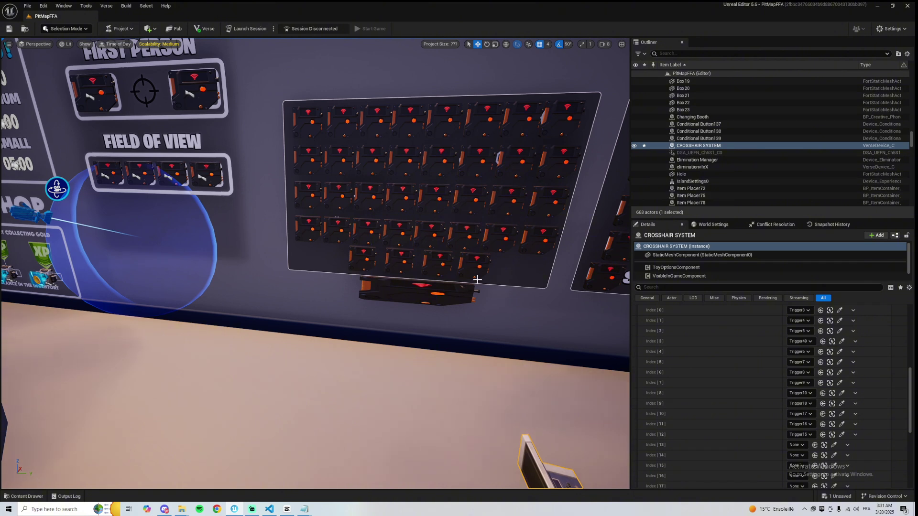
# Link the remove, black and white wall triggers to trigger_remove_crosshair, color_black_Trigger and color_white_Trigger, checking the swatches in game view.
pyautogui.scroll(5, 757, 340)
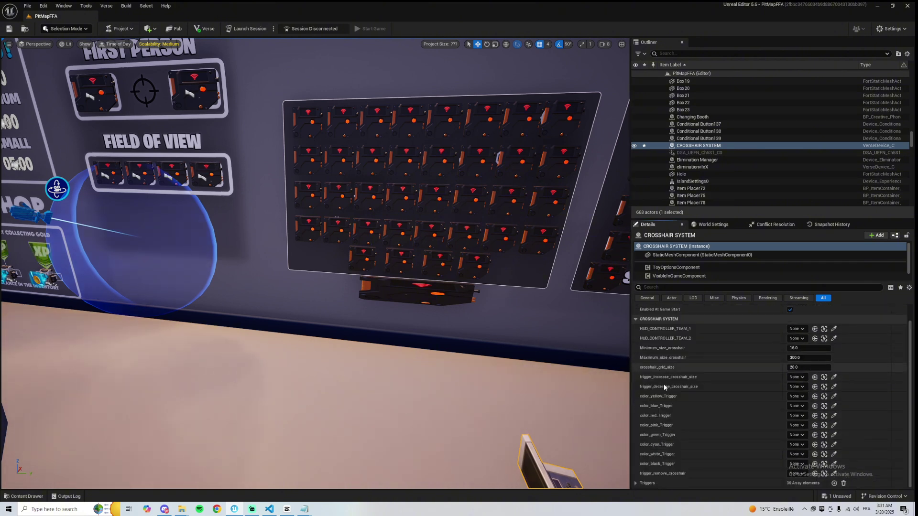
pyautogui.click(835, 464)
pyautogui.moveTo(490, 356); pyautogui.dragTo(526, 345, button='right')
pyautogui.scroll(2, 470, 182)
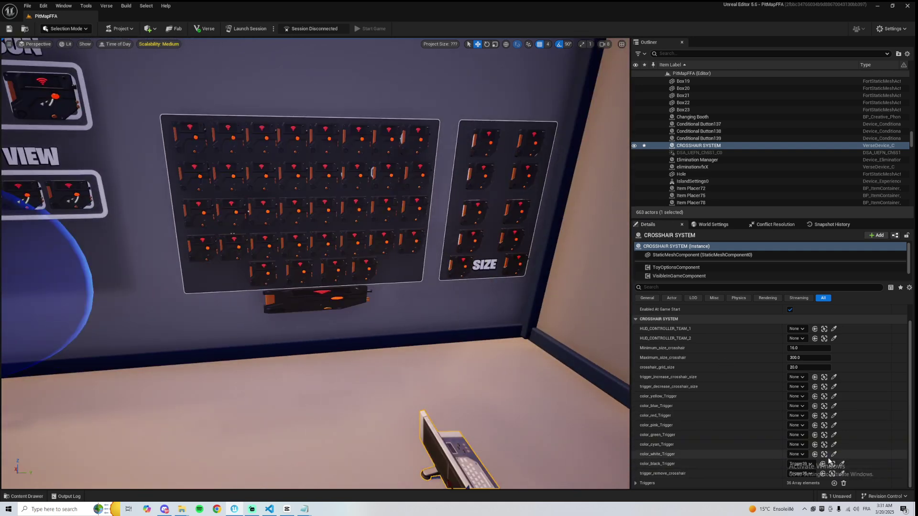
pyautogui.moveTo(459, 331); pyautogui.dragTo(461, 312, button='right')
pyautogui.press('g')
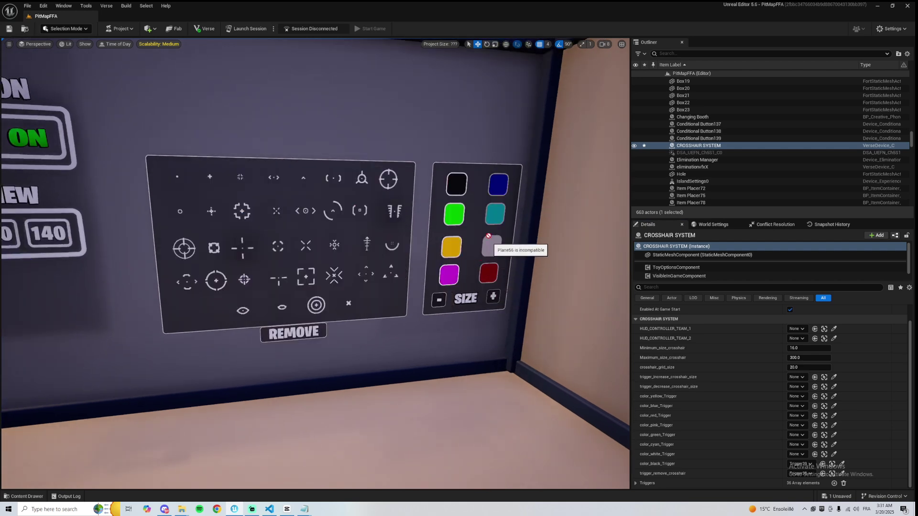
pyautogui.press('g')
# Assign Trigger41 to color_cyan_Trigger and Trigger42 to color_green_Trigger, matching the colour swatches seen in game view.
pyautogui.click(832, 445)
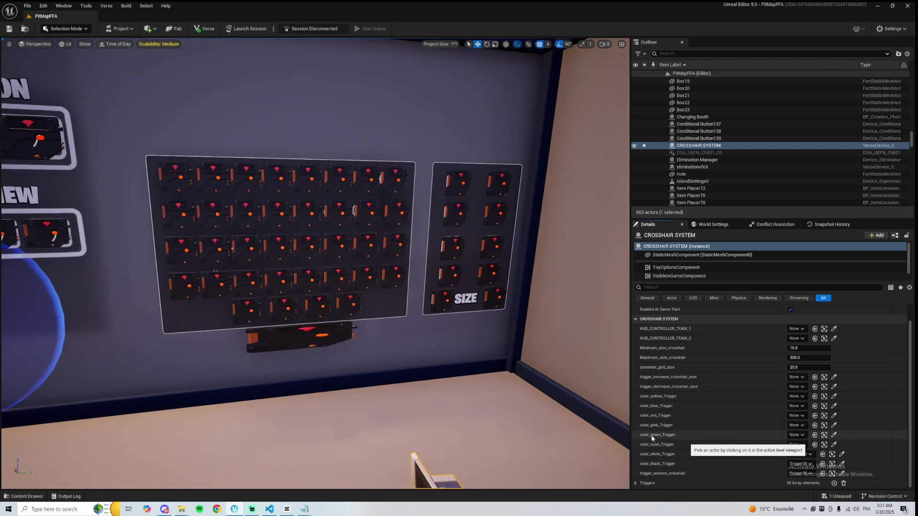
pyautogui.moveTo(378, 400); pyautogui.dragTo(389, 383, button='right')
pyautogui.press('g')
pyautogui.press('g')
pyautogui.click(469, 238)
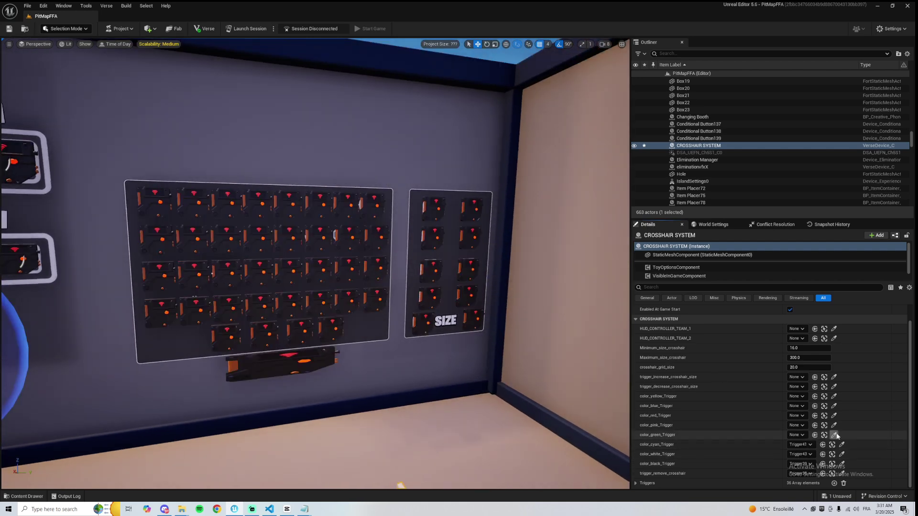
pyautogui.click(834, 435)
pyautogui.press('g')
pyautogui.click(524, 248)
pyautogui.press('g')
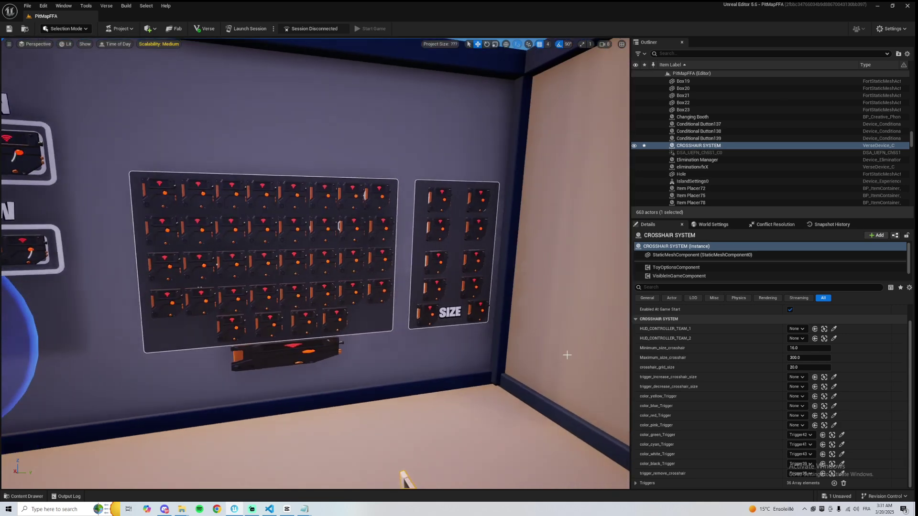
# Assign Trigger46 to color_pink_Trigger and Trigger45 to color_red_Trigger, using game view to identify the swatches.
pyautogui.click(833, 425)
pyautogui.press('g')
pyautogui.click(447, 301)
pyautogui.press('g')
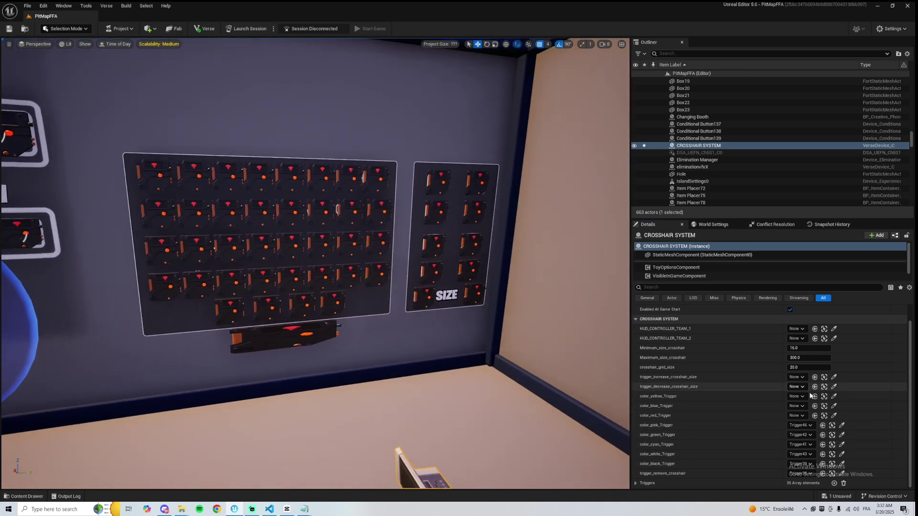
pyautogui.click(834, 416)
pyautogui.moveTo(455, 355); pyautogui.dragTo(481, 363, button='right')
pyautogui.press('g')
pyautogui.press('g')
pyautogui.press('g')
pyautogui.press('g')
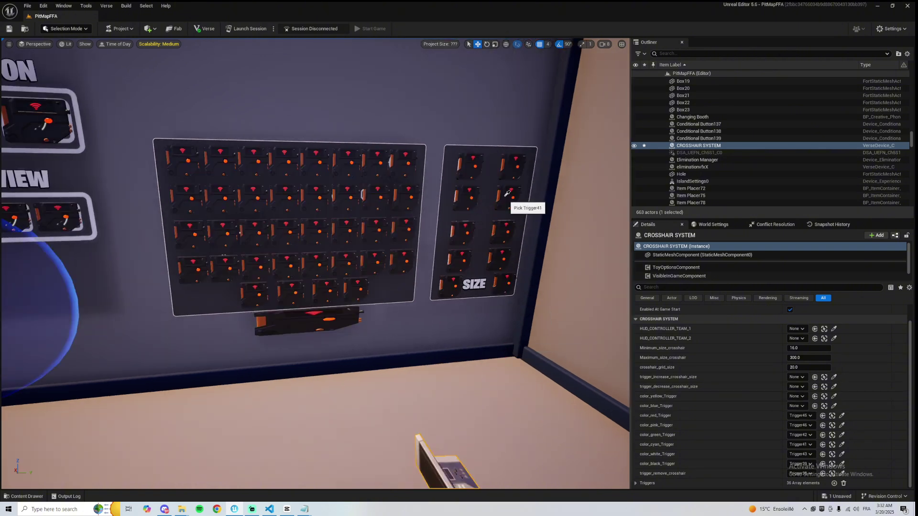
# Assign Trigger40 to color_blue_Trigger and Trigger44 to color_yellow_Trigger, checking the swatch positions in game view.
pyautogui.moveTo(467, 252); pyautogui.dragTo(480, 249, button='right')
pyautogui.press('g')
pyautogui.press('g')
pyautogui.click(466, 171)
pyautogui.moveTo(478, 192)
pyautogui.mouseDown(button='right')
pyautogui.moveTo(458, 196)
pyautogui.moveTo(473, 198)
pyautogui.mouseUp(button='right')
pyautogui.click(835, 396)
pyautogui.moveTo(496, 358); pyautogui.dragTo(512, 357, button='right')
pyautogui.press('g')
pyautogui.press('g')
pyautogui.press('g')
pyautogui.press('g')
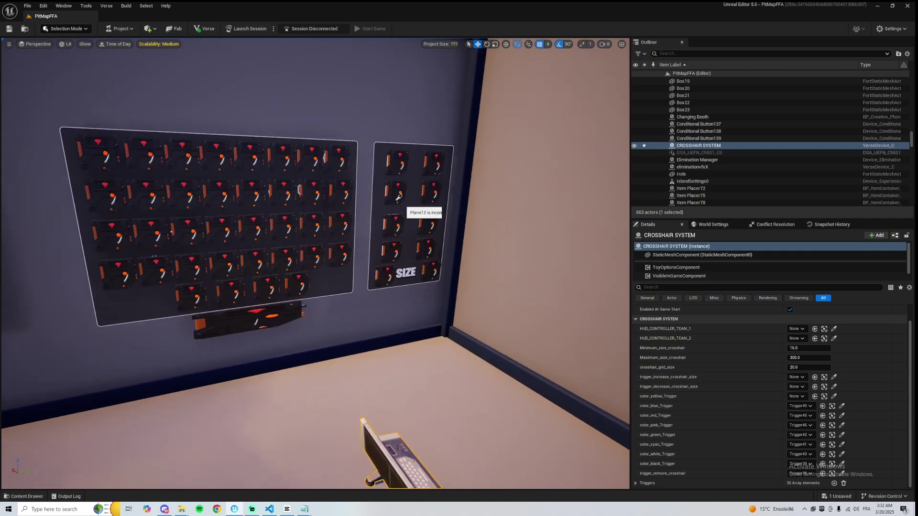
pyautogui.click(393, 229)
pyautogui.moveTo(396, 307); pyautogui.dragTo(386, 326, button='right')
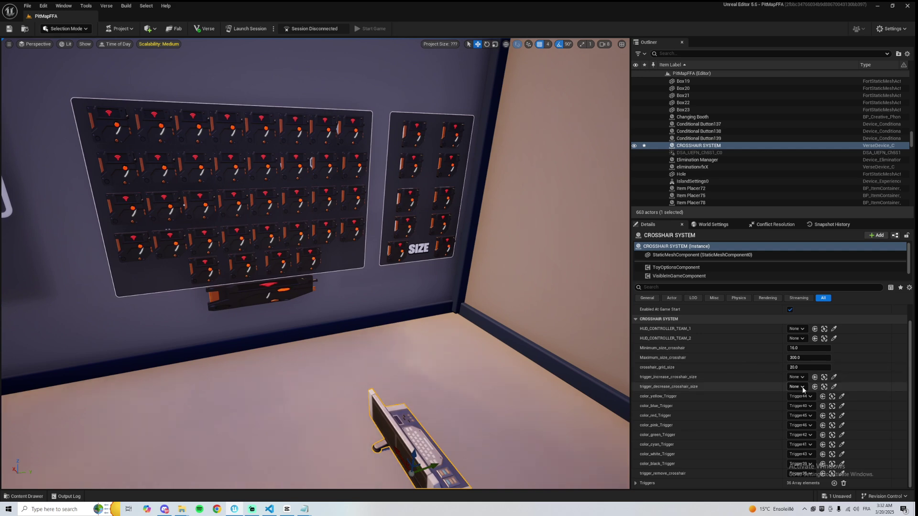
# Link the triggers on the plus and minus size buttons to trigger_increase_crosshair_size and trigger_decrease_crosshair_size.
pyautogui.click(833, 377)
pyautogui.click(443, 252)
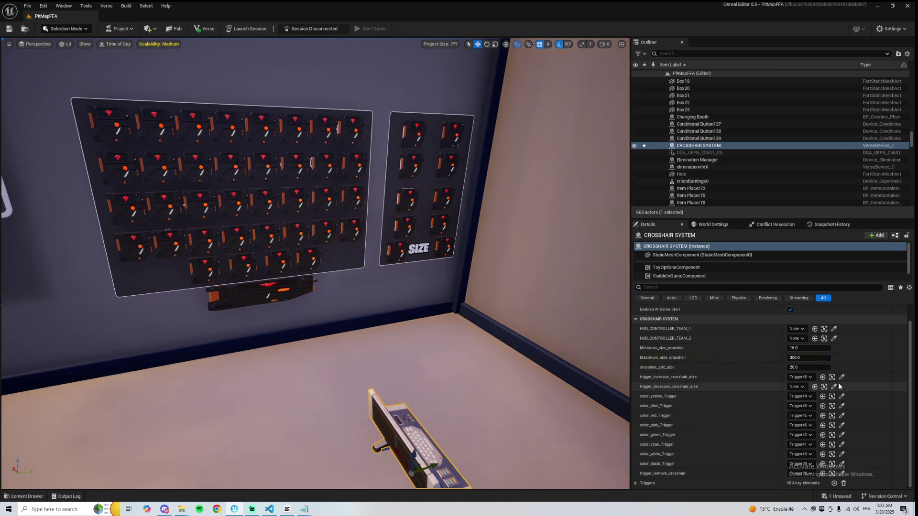
pyautogui.click(400, 251)
pyautogui.moveTo(430, 282); pyautogui.dragTo(458, 294, button='right')
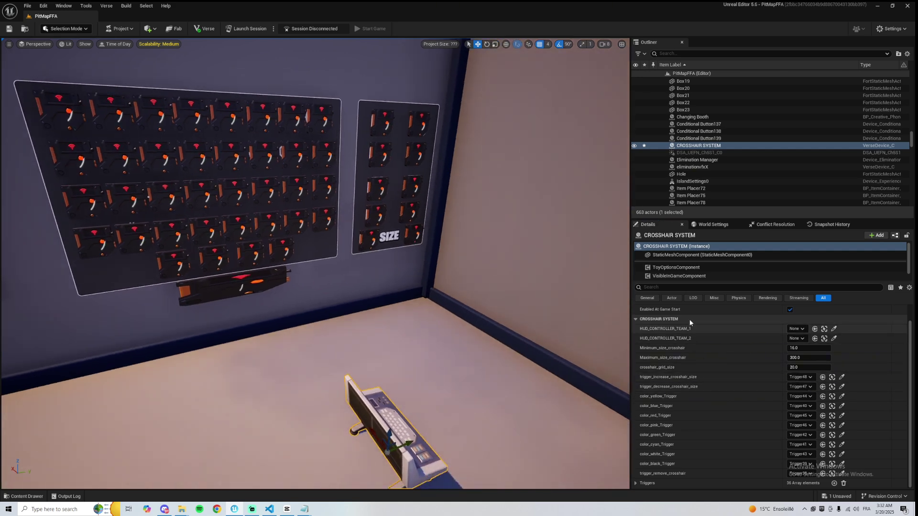
# Find the HUD Controller by searching "hud" in the Fortnite Devices folder and place it on the floor beside the CROSSHAIR SYSTEM device.
pyautogui.moveTo(362, 334); pyautogui.dragTo(346, 397, button='right')
pyautogui.hotkey('ctrl', 'space')
pyautogui.click(153, 315)
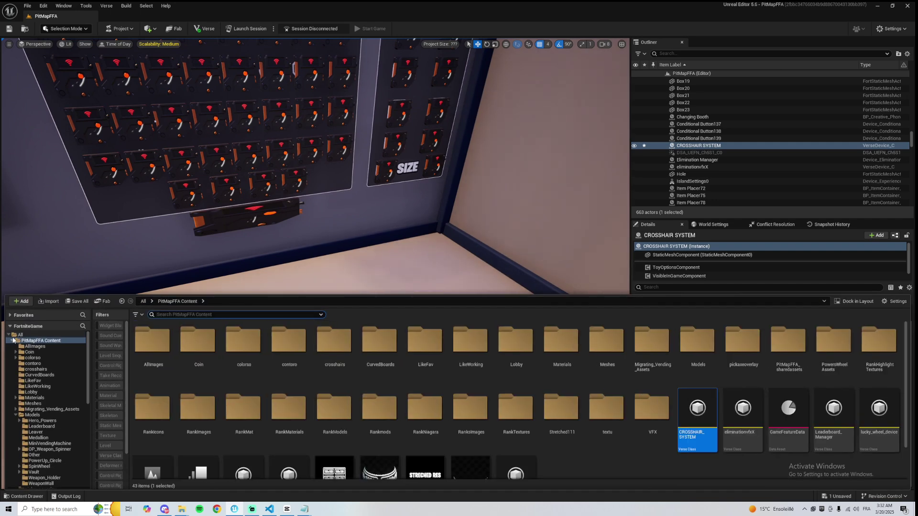
pyautogui.click(12, 340)
pyautogui.click(30, 346)
pyautogui.click(229, 347)
pyautogui.doubleClick(228, 347)
pyautogui.click(201, 315)
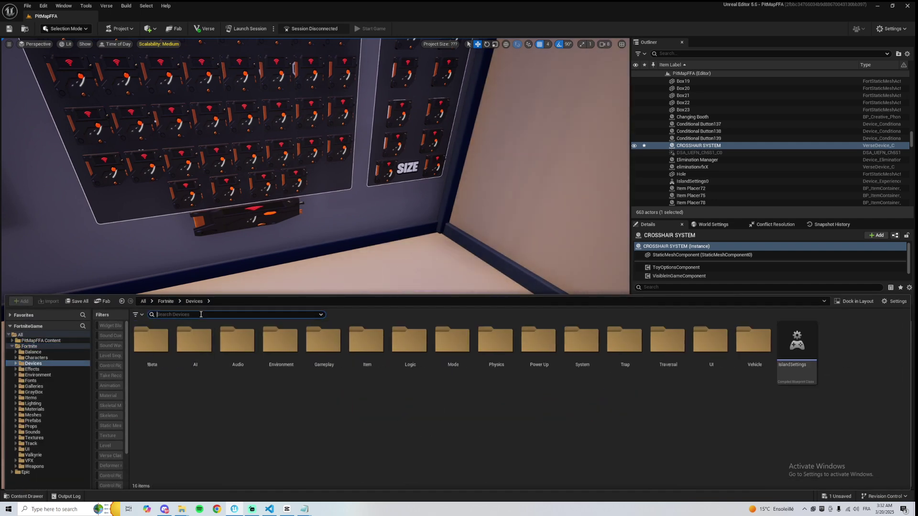
pyautogui.write('hud')
pyautogui.click(344, 374)
pyautogui.moveTo(147, 354); pyautogui.dragTo(312, 268)
pyautogui.moveTo(297, 322); pyautogui.dragTo(297, 322)
pyautogui.moveTo(315, 318); pyautogui.dragTo(297, 311, button='right')
# Set the HUD Controller's Enabled During Phase to All and Affected Team to Team Index 1, and link it as HUD_CONTROLLER_TEAM_1.
pyautogui.scroll(-1, 778, 459)
pyautogui.scroll(-8, 777, 460)
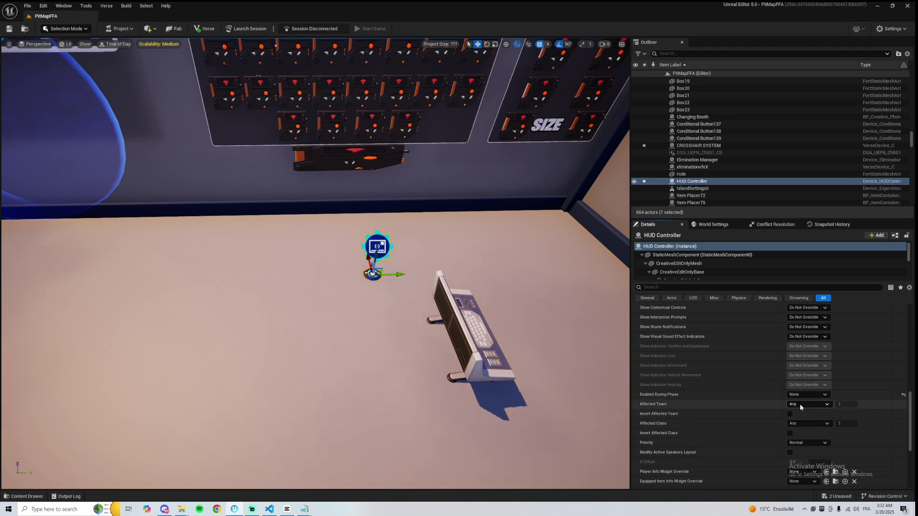
pyautogui.click(807, 394)
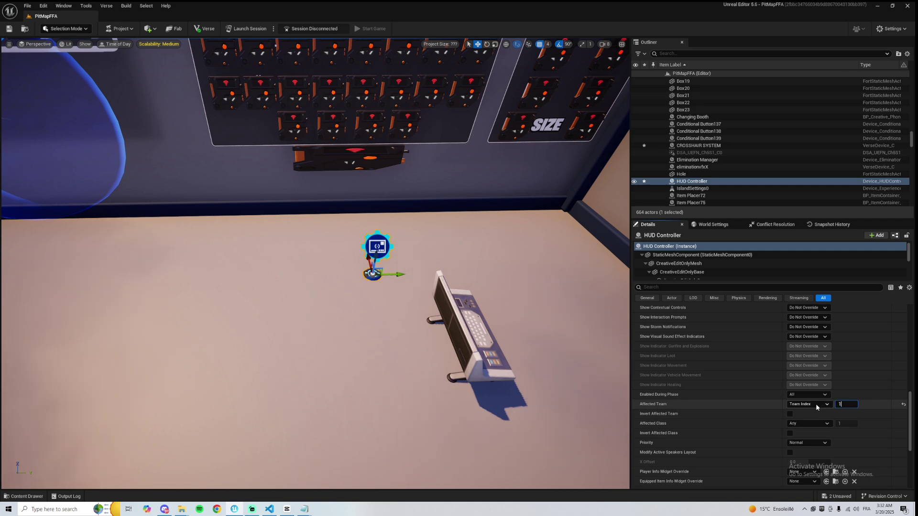
pyautogui.click(447, 306)
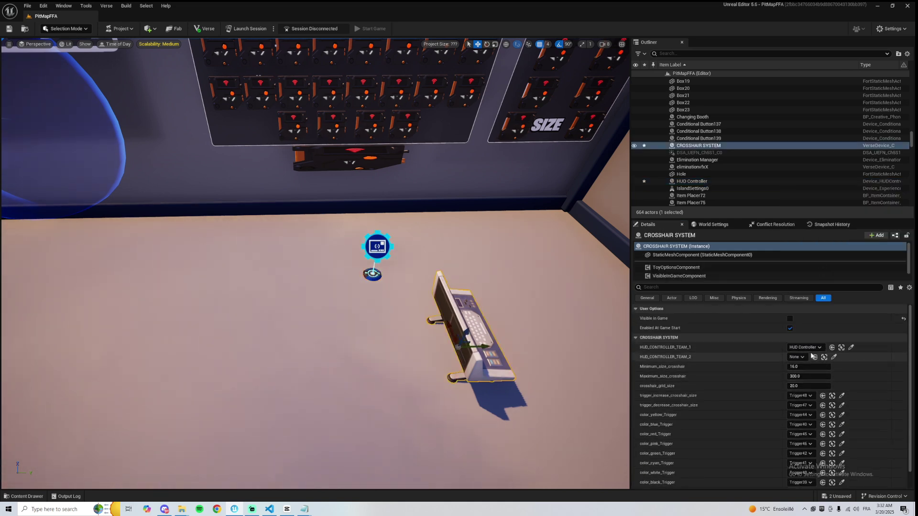
# Search the Fortnite Devices folder for "player spawner" and place a Player Spawner on the floor beside the central pit.
pyautogui.moveTo(535, 329); pyautogui.dragTo(287, 311, button='right')
pyautogui.hotkey('ctrl', 'space')
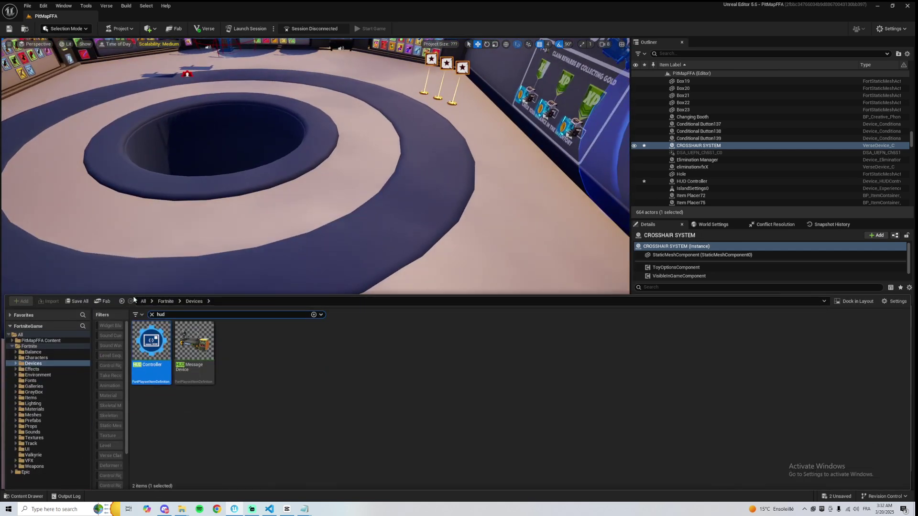
pyautogui.click(152, 315)
pyautogui.click(40, 341)
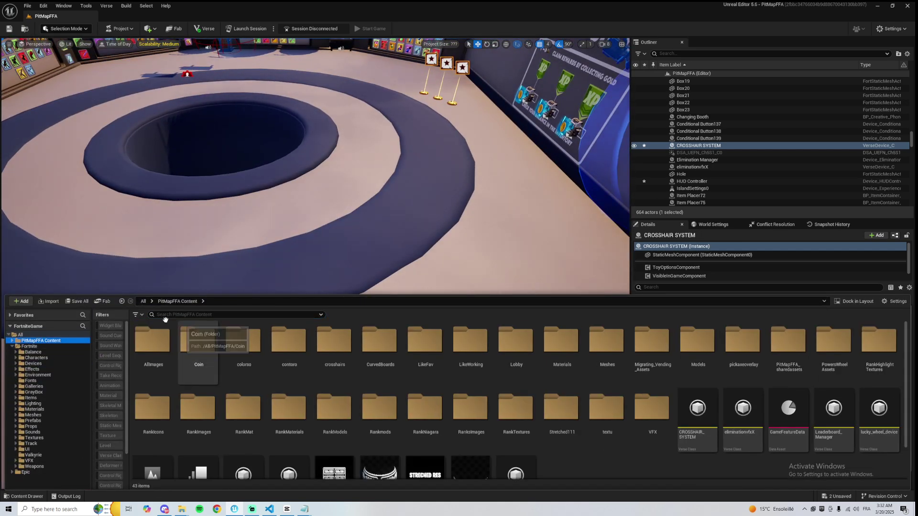
pyautogui.click(33, 364)
pyautogui.click(217, 314)
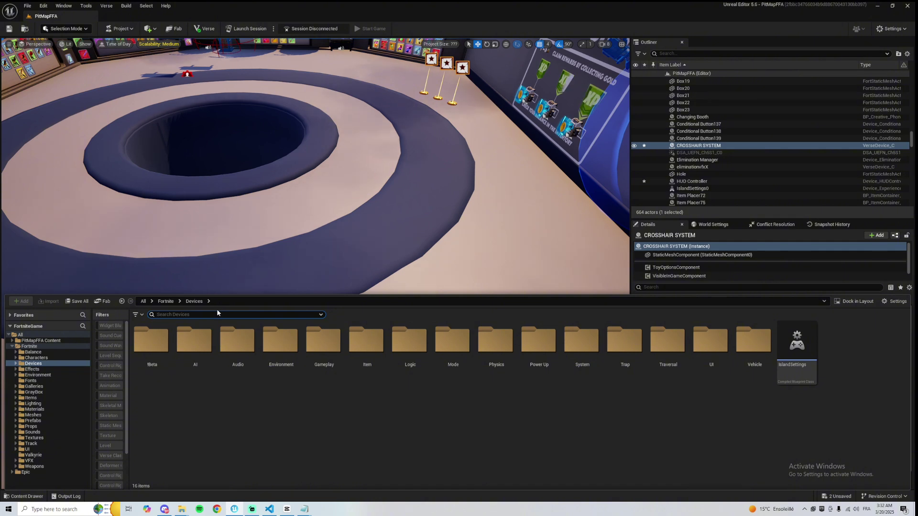
pyautogui.write('player spawner')
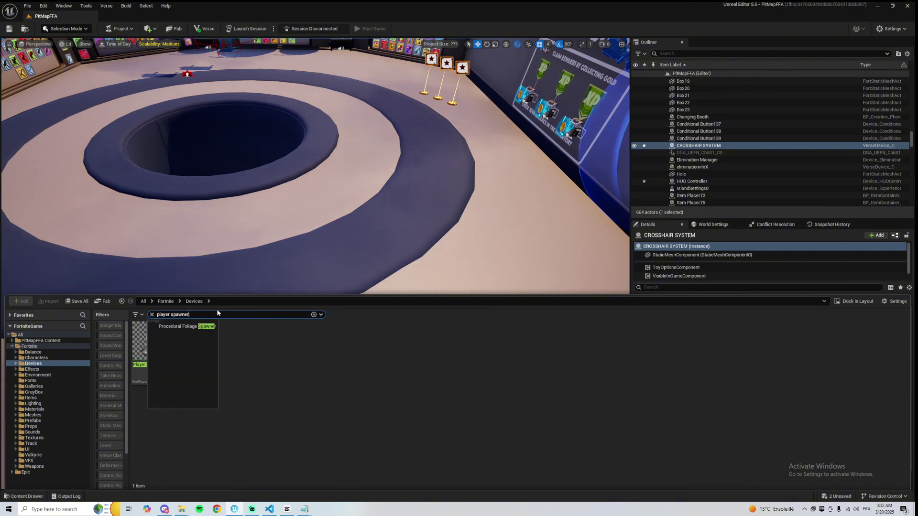
pyautogui.moveTo(151, 345); pyautogui.dragTo(368, 173)
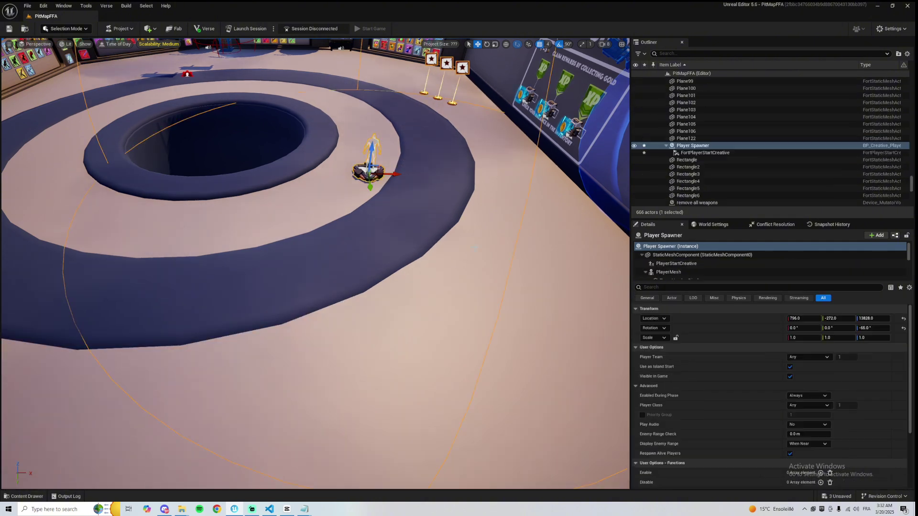
pyautogui.moveTo(368, 173); pyautogui.dragTo(311, 170, button='right')
pyautogui.moveTo(381, 271); pyautogui.dragTo(406, 244, button='right')
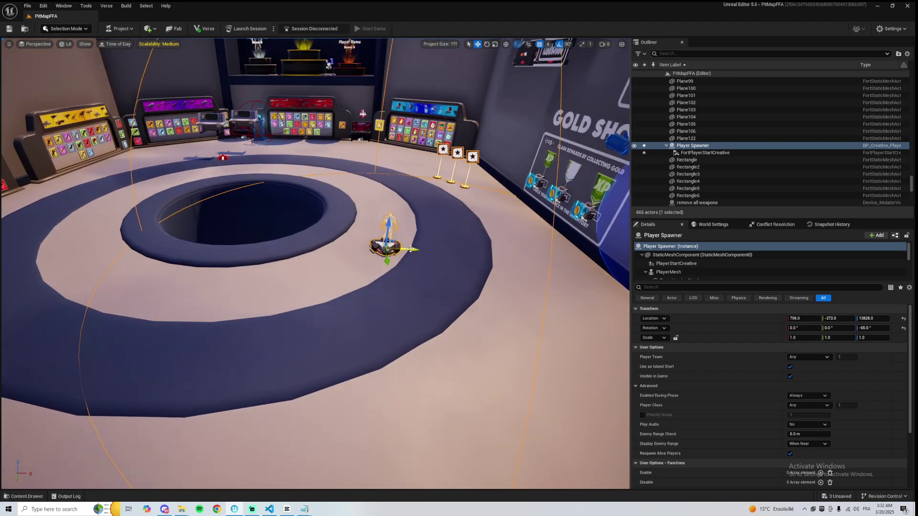
pyautogui.moveTo(409, 299); pyautogui.dragTo(447, 294, button='right')
# Select the CROSSHAIR SYSTEM device to review its trigger links, and save all unsaved changes.
pyautogui.moveTo(475, 175); pyautogui.dragTo(376, 268, button='right')
pyautogui.click(261, 342)
pyautogui.click(292, 318)
pyautogui.moveTo(292, 317); pyautogui.dragTo(264, 311, button='right')
pyautogui.scroll(-2, 713, 418)
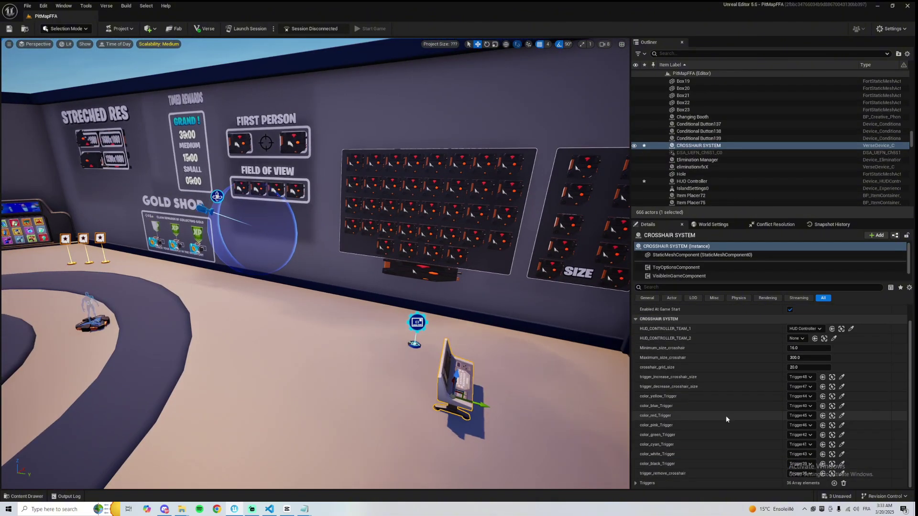
pyautogui.click(837, 496)
pyautogui.click(514, 336)
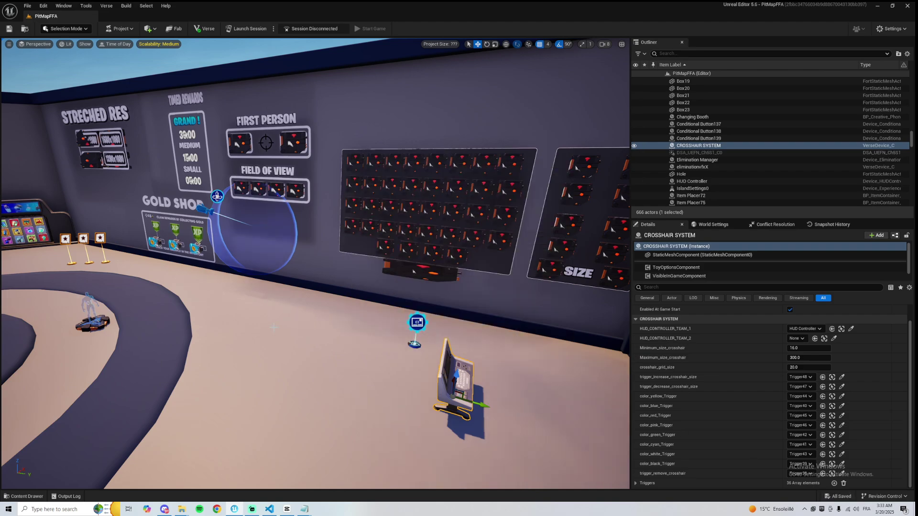
# Place the Mythic wall and Mythic_Wheel_Spin meshes from Models/OP_Weapon_Spinner between the green and gold weapon boards.
pyautogui.moveTo(273, 327)
pyautogui.mouseDown(button='right')
pyautogui.moveTo(160, 313)
pyautogui.moveTo(258, 329)
pyautogui.mouseUp(button='right')
pyautogui.press('w')
pyautogui.hotkey('ctrl', 'space')
pyautogui.click(151, 315)
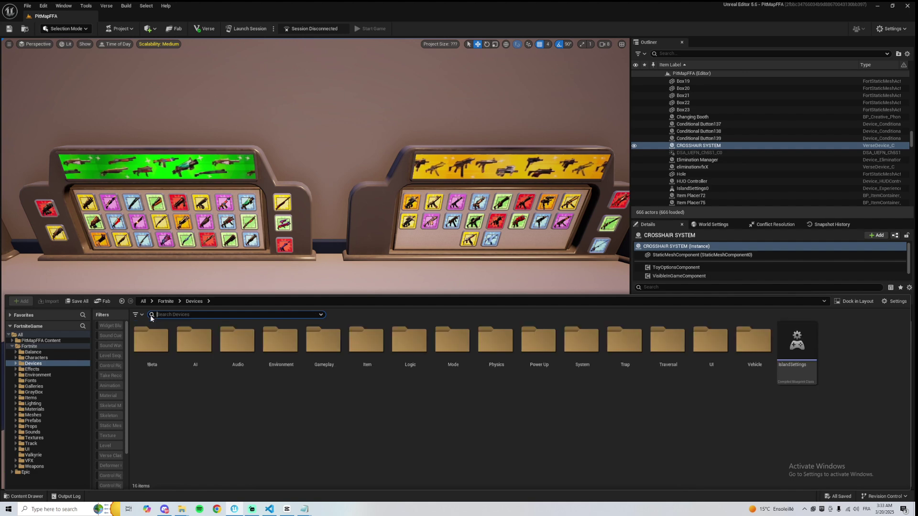
pyautogui.click(38, 341)
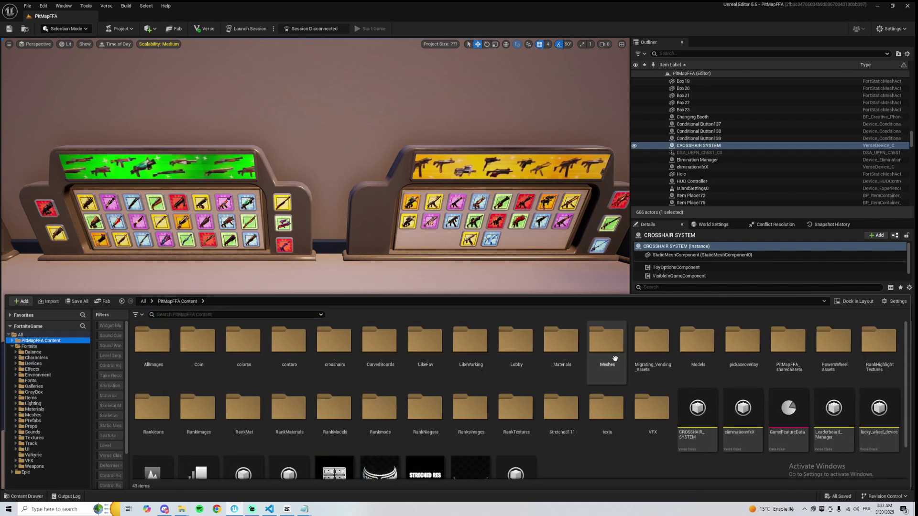
pyautogui.doubleClick(700, 361)
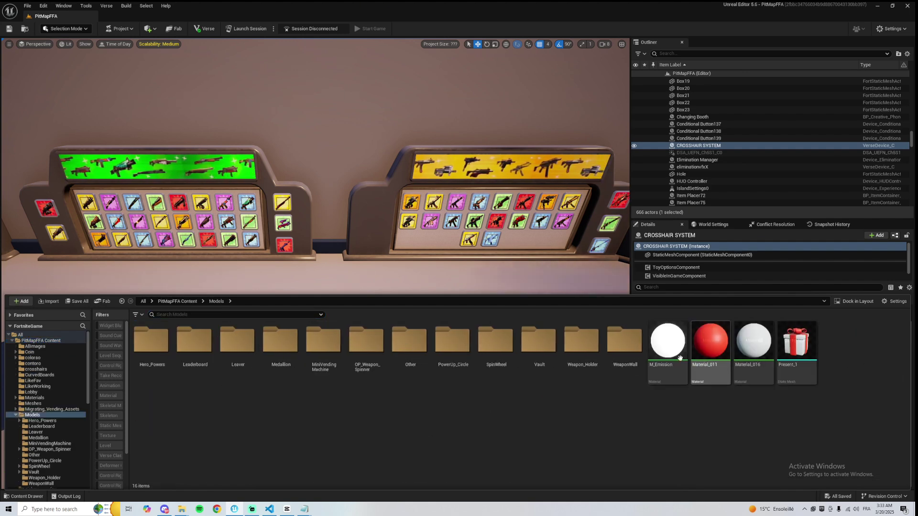
pyautogui.doubleClick(378, 359)
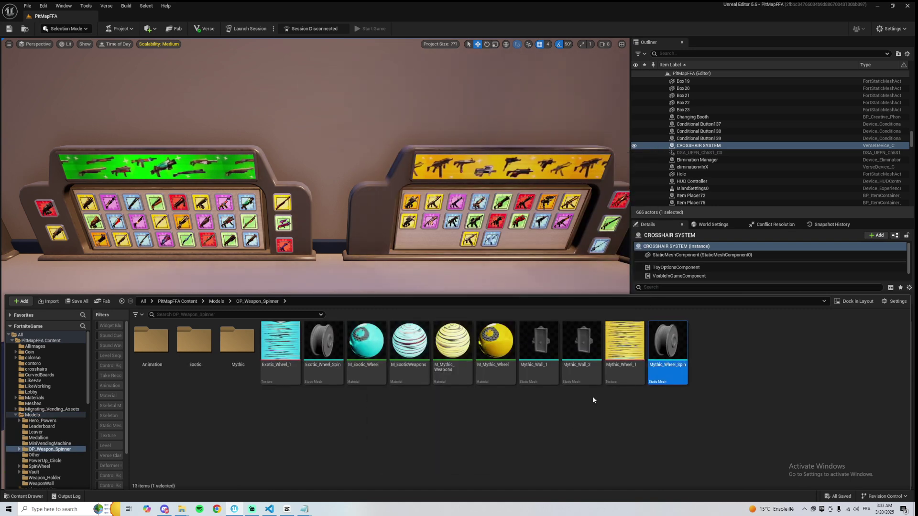
pyautogui.moveTo(591, 368); pyautogui.dragTo(342, 205)
# Raise the mythic wheel and its frame, and rotate them to -90° about the vertical axis.
pyautogui.moveTo(333, 264); pyautogui.dragTo(337, 181)
pyautogui.press('a')
pyautogui.moveTo(337, 186); pyautogui.dragTo(434, 185, button='right')
pyautogui.press('w')
pyautogui.press('s')
pyautogui.moveTo(376, 267); pyautogui.dragTo(415, 268)
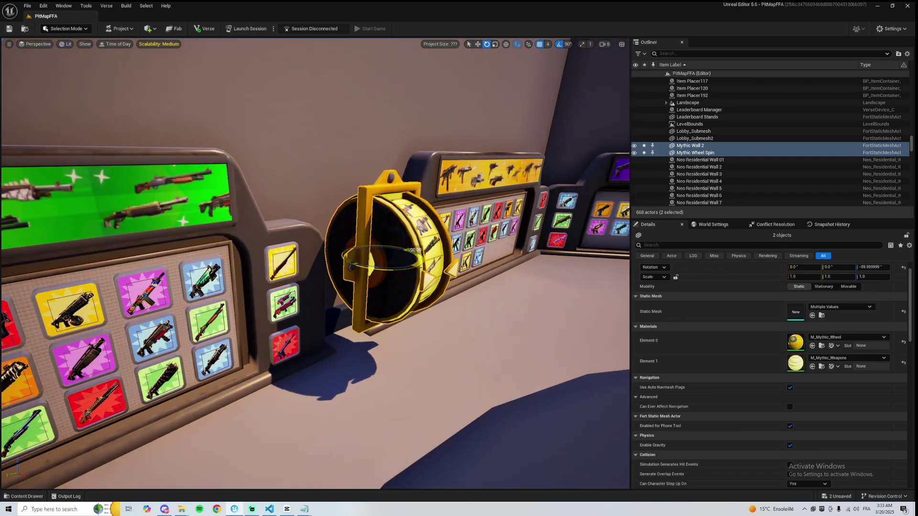
# Move the mythic wheel and its frame against the wall, centred low in the gap between the green and gold boards.
pyautogui.click(477, 44)
pyautogui.press('s')
pyautogui.moveTo(421, 167); pyautogui.dragTo(270, 165, button='right')
pyautogui.press('d')
pyautogui.moveTo(387, 349); pyautogui.dragTo(412, 341)
pyautogui.press('a')
pyautogui.moveTo(420, 290); pyautogui.dragTo(521, 289, button='right')
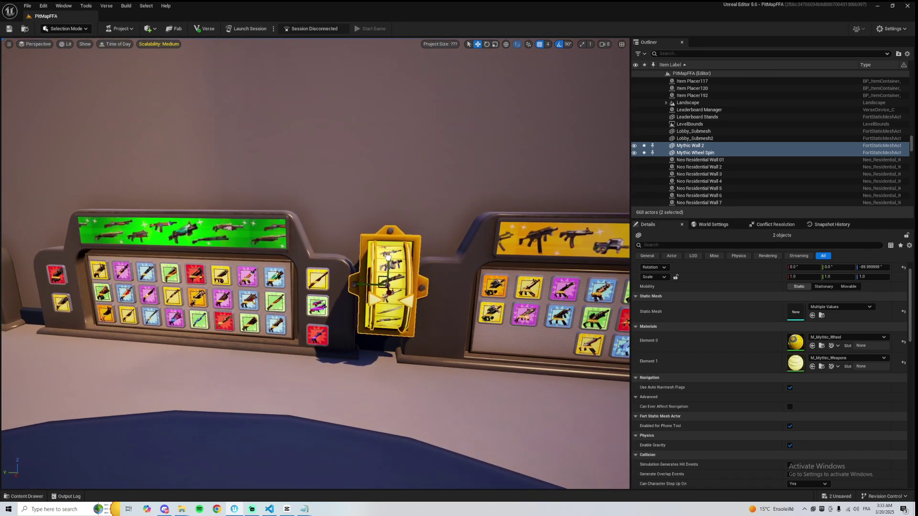
pyautogui.moveTo(387, 257); pyautogui.dragTo(389, 276)
pyautogui.moveTo(361, 304); pyautogui.dragTo(358, 304)
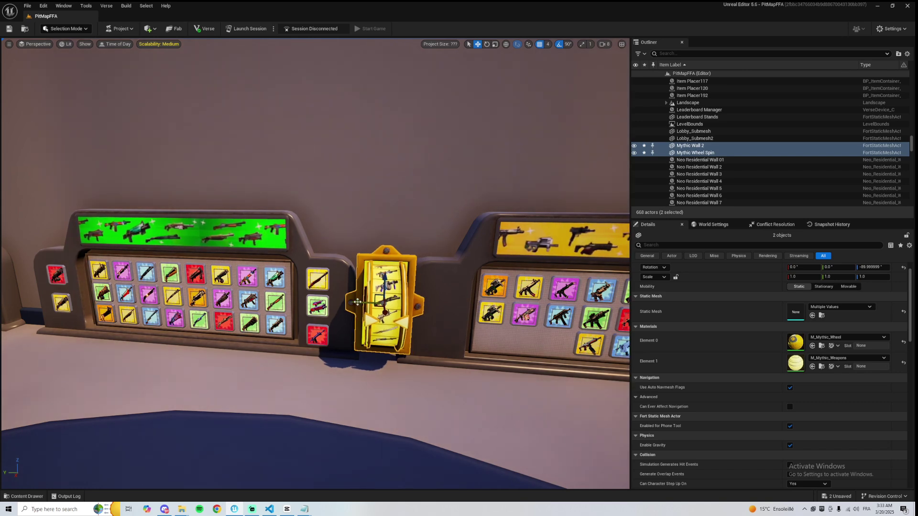
pyautogui.moveTo(358, 302); pyautogui.dragTo(381, 303, button='right')
pyautogui.press('s')
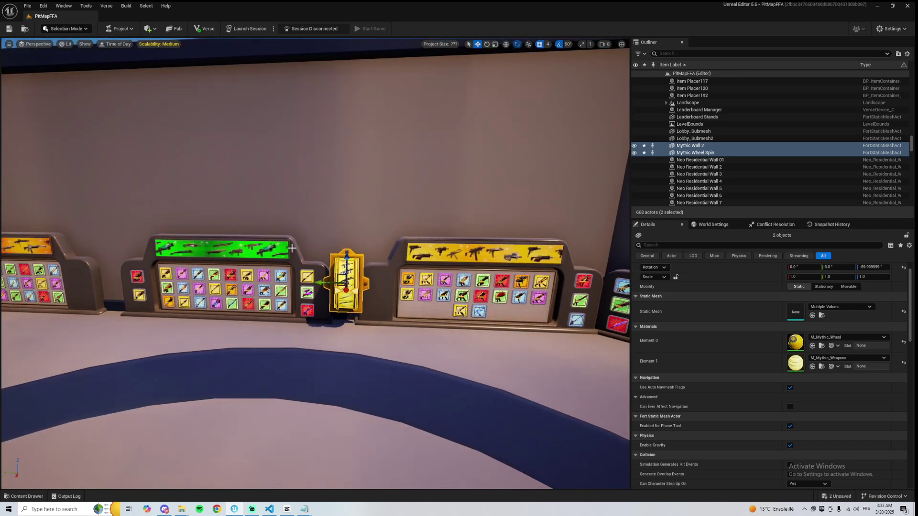
# Duplicate the green weapon banner above the mythic wheel and apply Mythic_Icon_Mat from Models/Other to the copy.
pyautogui.click(218, 246)
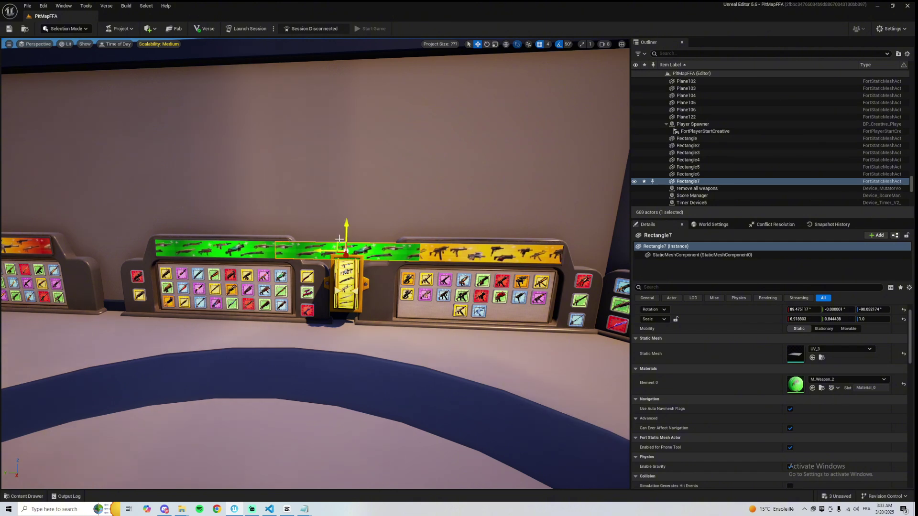
pyautogui.hotkey('ctrl', 'space')
pyautogui.hotkey('alt', 'Left')
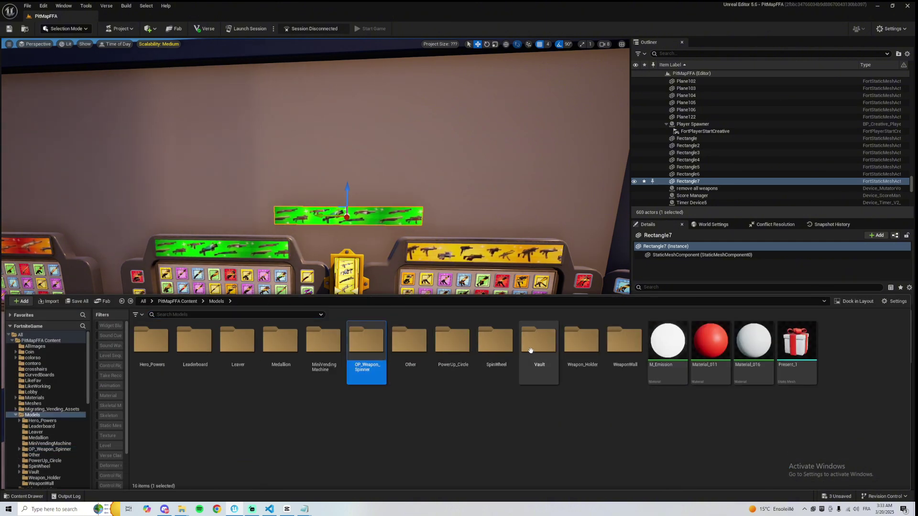
pyautogui.doubleClick(421, 353)
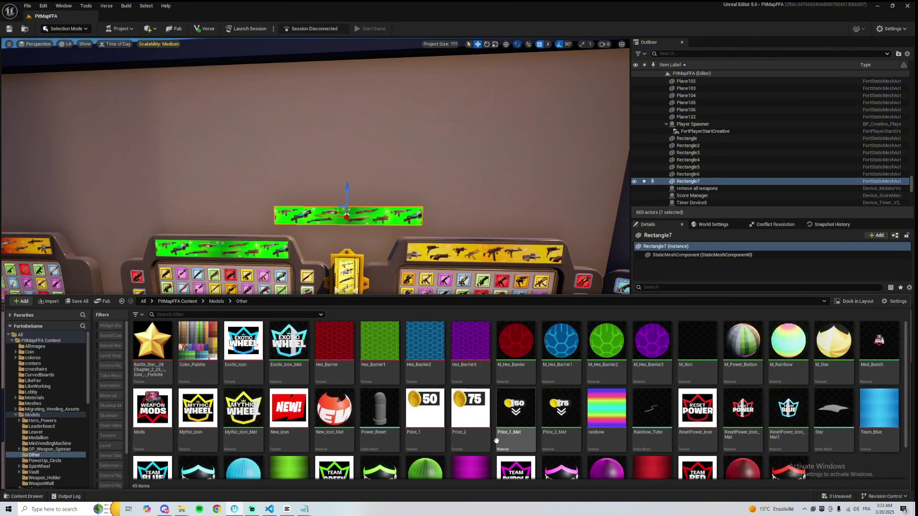
pyautogui.click(235, 434)
pyautogui.moveTo(306, 254); pyautogui.dragTo(289, 252, button='right')
pyautogui.click(812, 388)
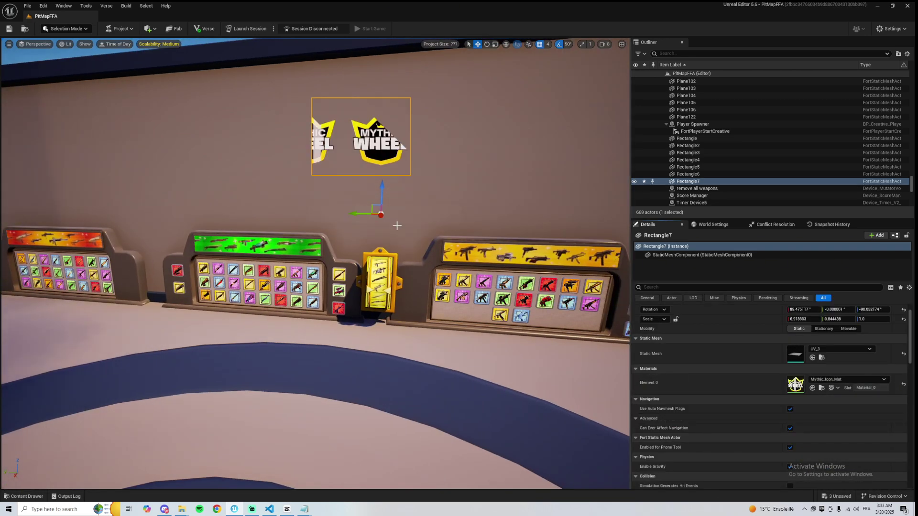
# Try to align and scale the copied Mythic Wheel banner above the spinner, and delete the copy.
pyautogui.moveTo(356, 214); pyautogui.dragTo(378, 214)
pyautogui.moveTo(372, 224); pyautogui.dragTo(339, 275, button='right')
pyautogui.moveTo(329, 324); pyautogui.dragTo(325, 329)
pyautogui.moveTo(274, 260)
pyautogui.mouseDown(button='right')
pyautogui.moveTo(306, 253)
pyautogui.moveTo(297, 268)
pyautogui.moveTo(274, 260)
pyautogui.mouseUp(button='right')
pyautogui.click(495, 44)
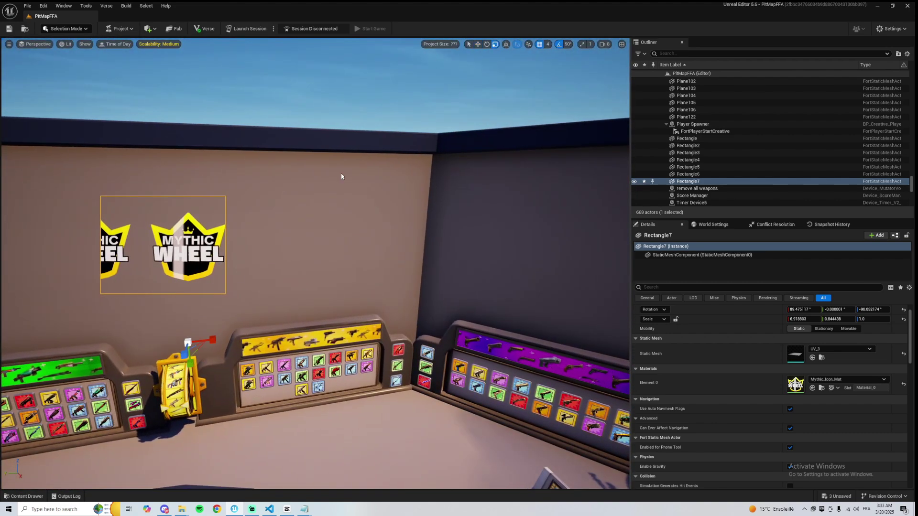
pyautogui.moveTo(212, 340)
pyautogui.mouseDown()
pyautogui.moveTo(203, 341)
pyautogui.moveTo(218, 340)
pyautogui.mouseUp()
pyautogui.moveTo(287, 354); pyautogui.dragTo(212, 349, button='right')
pyautogui.press('Delete')
# Add a plane shape on the wall above the mythic wheel and apply Mythic_Icon_Mat to it.
pyautogui.moveTo(449, 129); pyautogui.dragTo(290, 124, button='right')
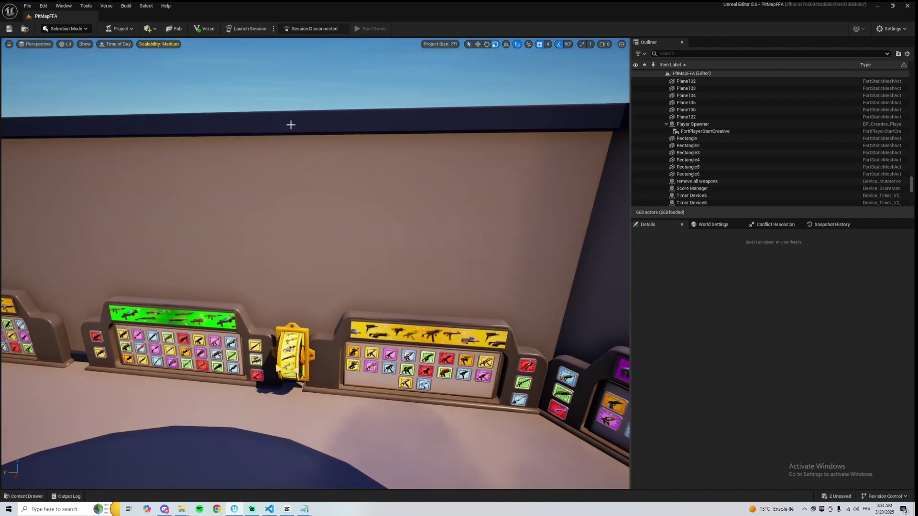
pyautogui.click(148, 29)
pyautogui.moveTo(166, 67)
pyautogui.click(224, 103)
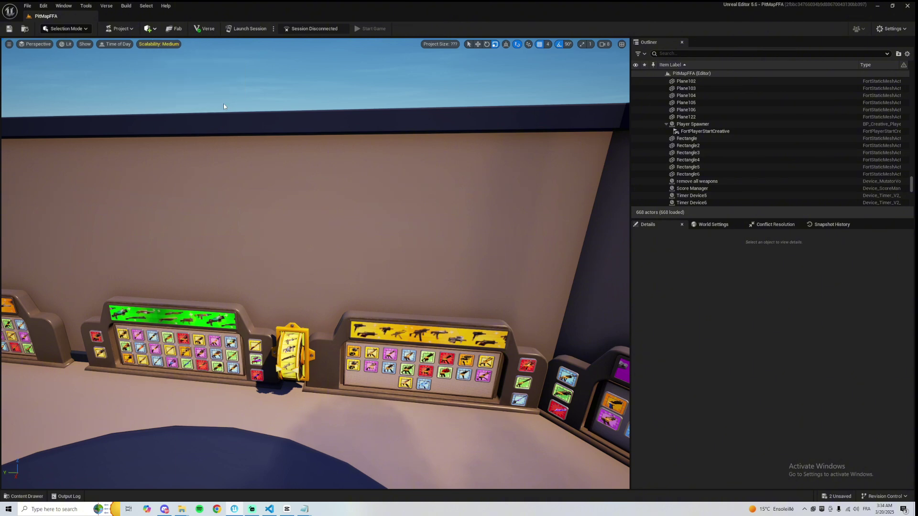
pyautogui.hotkey('ctrl', 'space')
pyautogui.moveTo(238, 419); pyautogui.dragTo(293, 242)
pyautogui.click(477, 44)
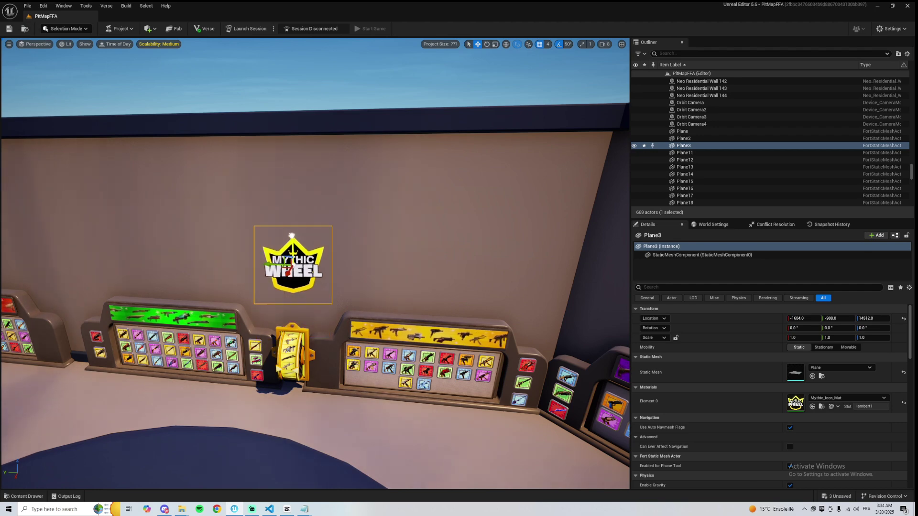
pyautogui.moveTo(293, 242)
pyautogui.mouseDown(button='right')
pyautogui.moveTo(262, 272)
pyautogui.moveTo(298, 239)
pyautogui.mouseUp(button='right')
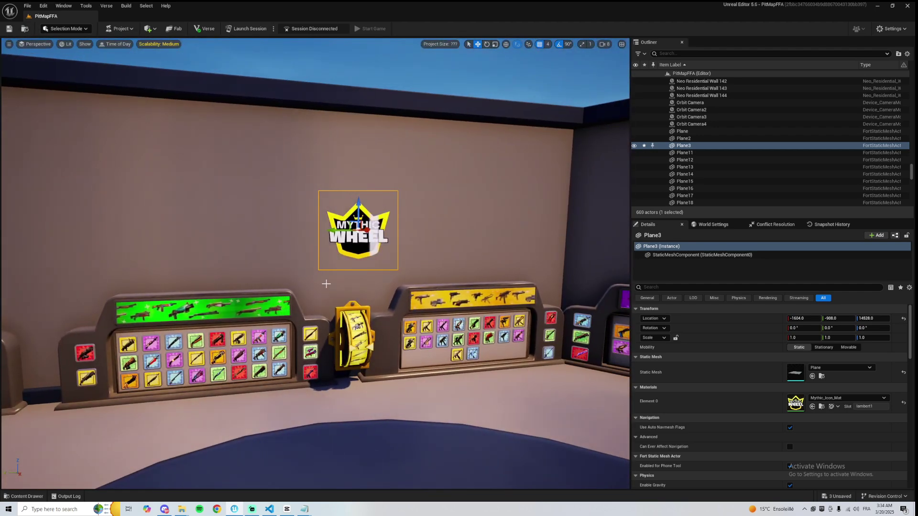
# Set the sprite's XY scale constant in Mythic_Icon_Mat to 150 by 150, apply the change and close the material.
pyautogui.hotkey('ctrl', 'space')
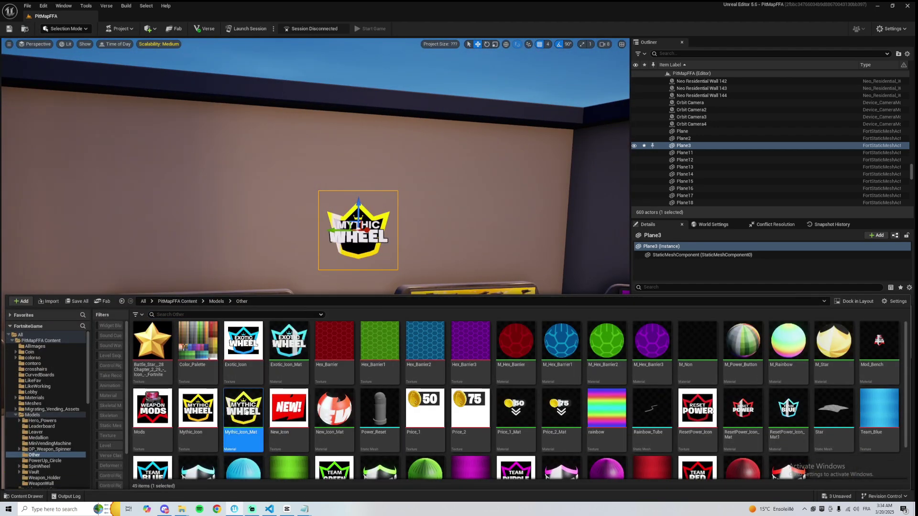
pyautogui.doubleClick(245, 412)
pyautogui.moveTo(264, 264); pyautogui.dragTo(342, 329, button='right')
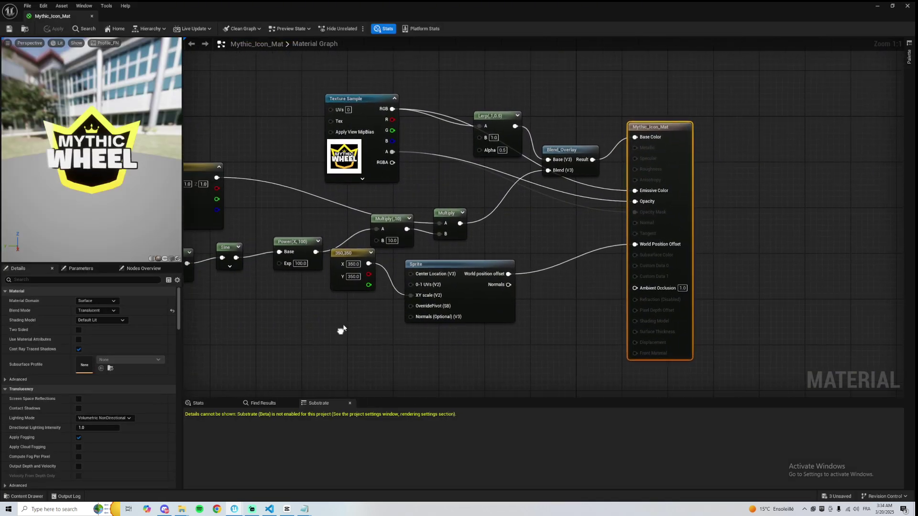
pyautogui.moveTo(357, 264); pyautogui.dragTo(358, 284)
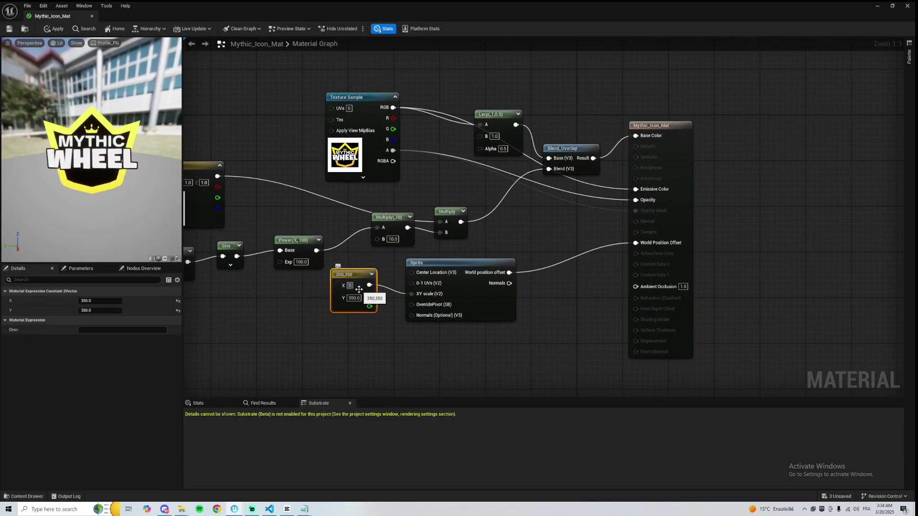
pyautogui.click(358, 297)
pyautogui.write('150')
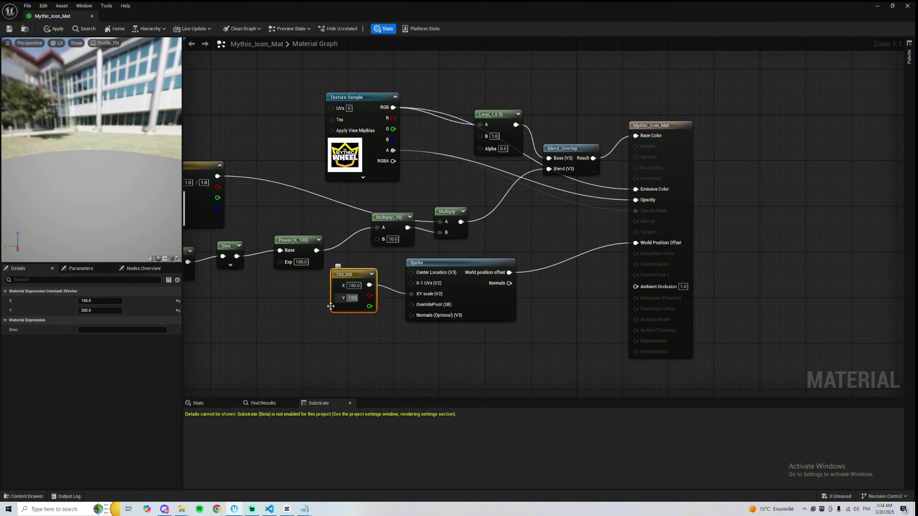
pyautogui.click(323, 305)
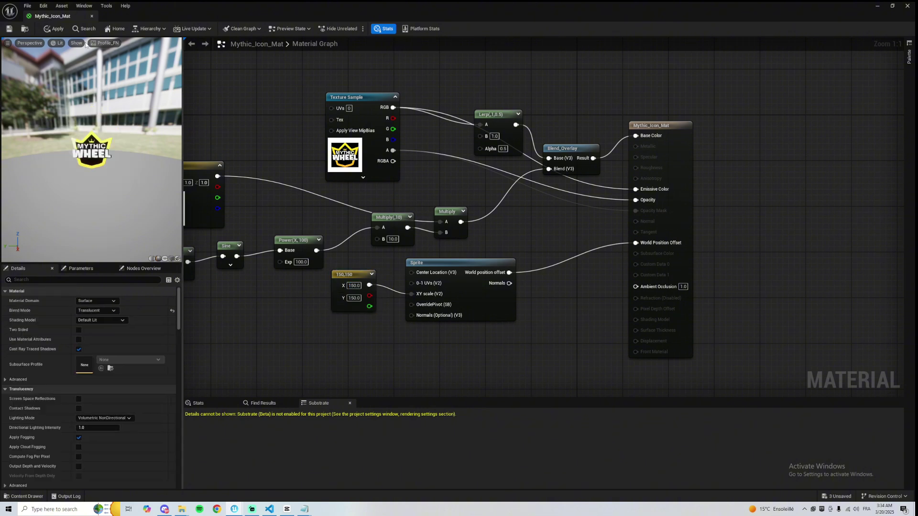
pyautogui.click(91, 16)
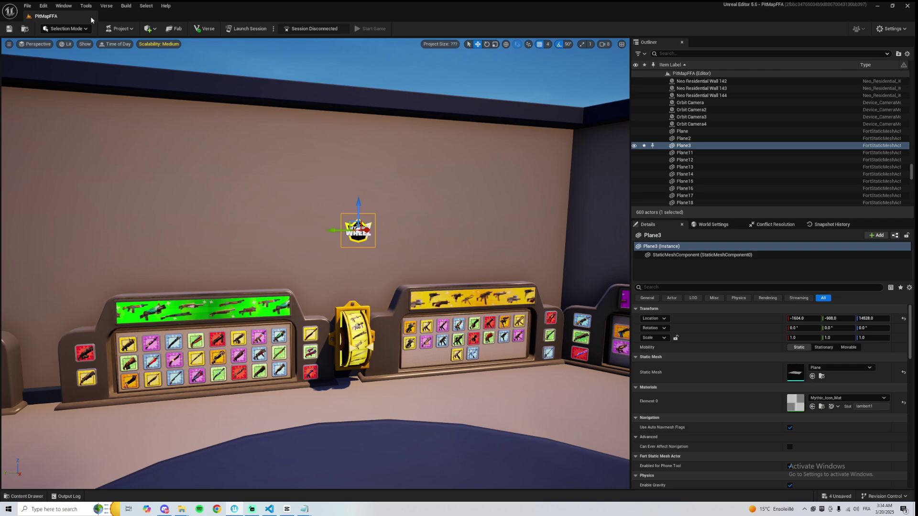
# Lower the Mythic Wheel sign to just above the mythic wheel's frame.
pyautogui.press('w')
pyautogui.moveTo(329, 231)
pyautogui.mouseDown(button='right')
pyautogui.moveTo(291, 238)
pyautogui.moveTo(330, 232)
pyautogui.mouseUp(button='right')
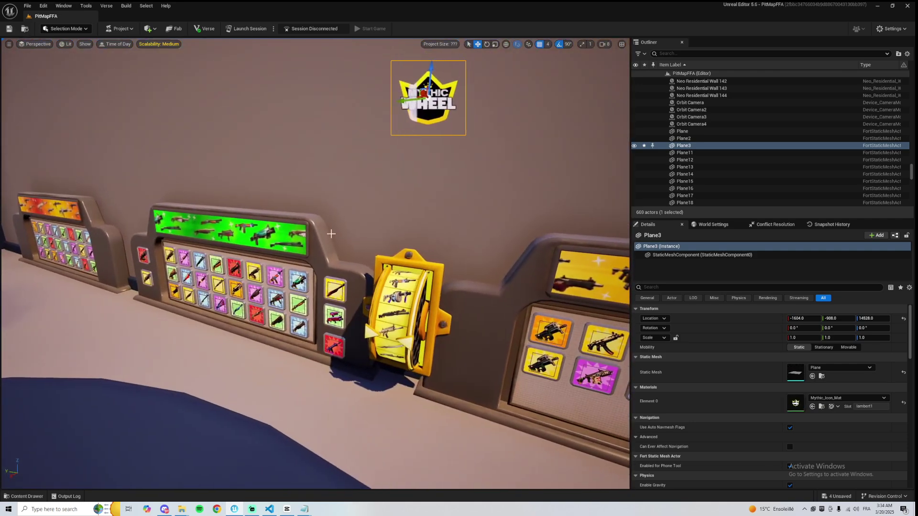
pyautogui.moveTo(434, 67); pyautogui.dragTo(427, 182)
pyautogui.moveTo(427, 184); pyautogui.dragTo(447, 201, button='right')
# Duplicate the mythic wheel, its frame and sign together, placing the copies between the orange and green weapon boards.
pyautogui.keyDown('ctrl'); pyautogui.click(356, 258); pyautogui.keyUp('ctrl')
pyautogui.keyDown('ctrl'); pyautogui.click(380, 231); pyautogui.keyUp('ctrl')
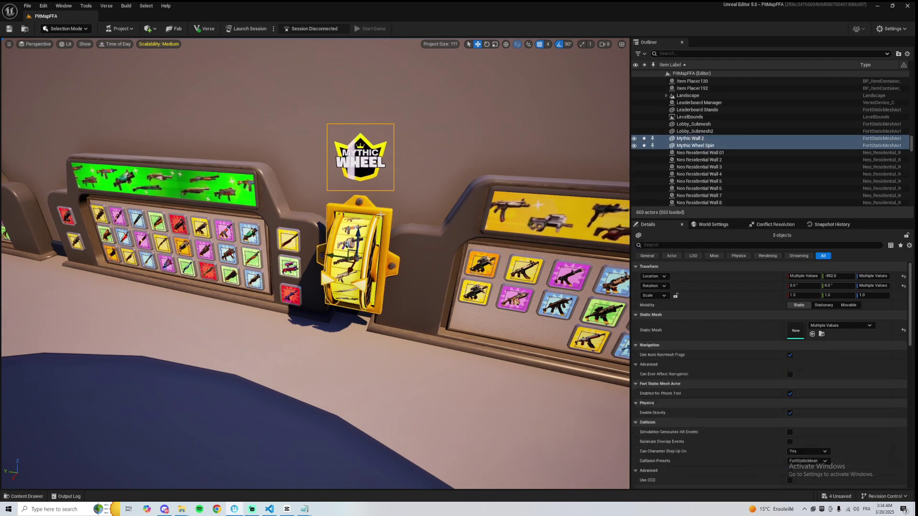
pyautogui.moveTo(380, 232); pyautogui.dragTo(401, 233, button='right')
pyautogui.keyDown('alt'); pyautogui.moveTo(292, 241); pyautogui.dragTo(90, 227); pyautogui.keyUp('alt')
pyautogui.moveTo(91, 227); pyautogui.dragTo(35, 230, button='right')
pyautogui.press('s')
pyautogui.moveTo(320, 251); pyautogui.dragTo(170, 244)
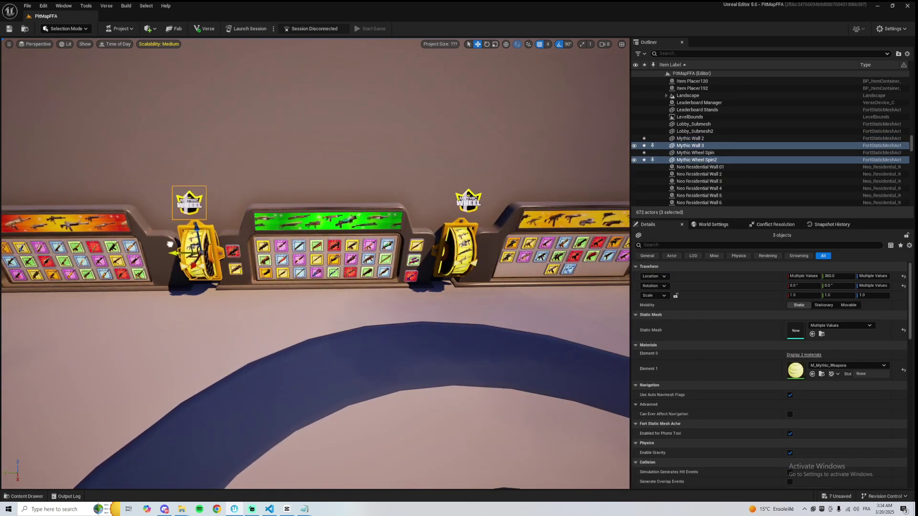
pyautogui.press('w')
pyautogui.moveTo(167, 246); pyautogui.dragTo(135, 236, button='right')
pyautogui.press('s')
# Apply the M_Exotic_Wheel material from OP_Weapon_Spinner to the copied wheel and its frame between the orange and green boards.
pyautogui.hotkey('ctrl', 'space')
pyautogui.hotkey('alt', 'Left')
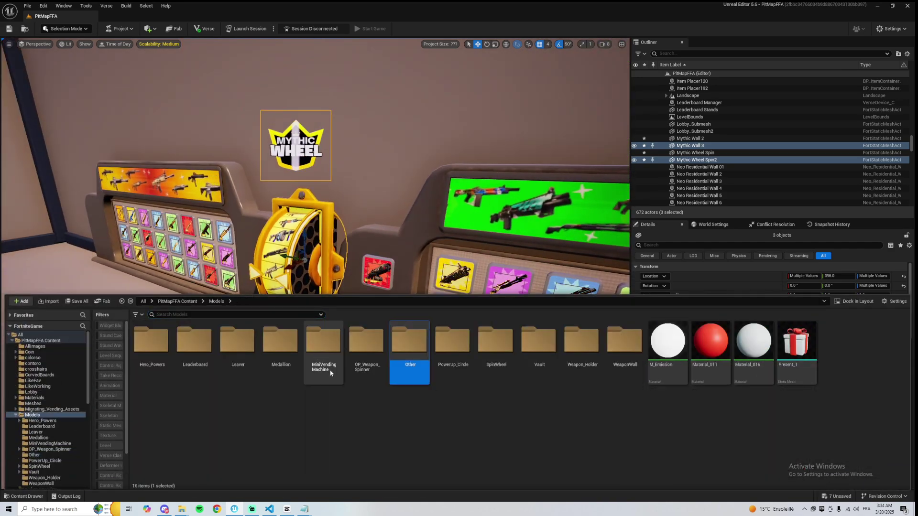
pyautogui.doubleClick(357, 358)
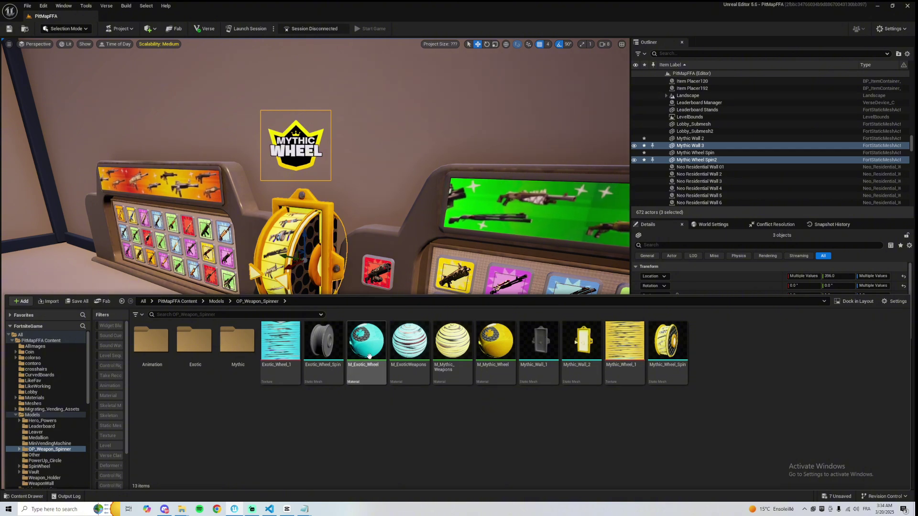
pyautogui.moveTo(306, 246); pyautogui.dragTo(308, 246)
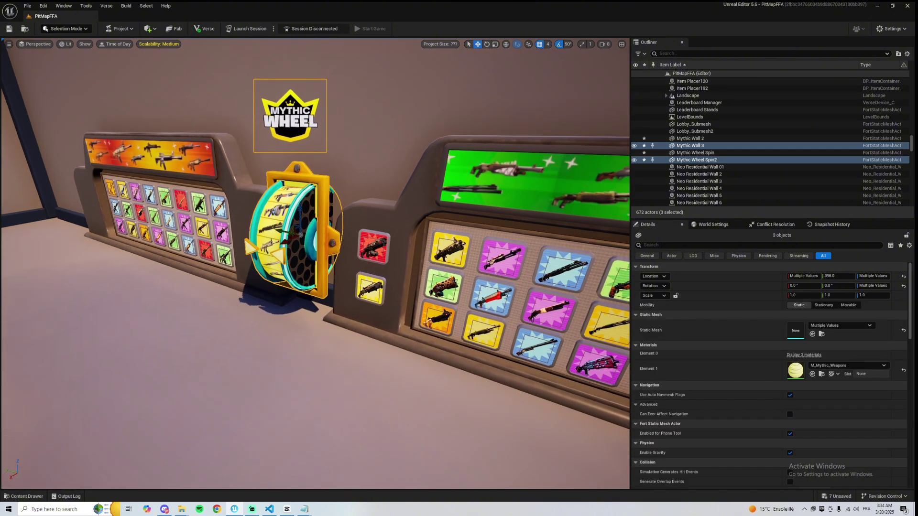
pyautogui.hotkey('ctrl', 'space')
pyautogui.moveTo(316, 187); pyautogui.dragTo(319, 184)
pyautogui.moveTo(319, 184); pyautogui.dragTo(299, 199, button='right')
# Apply the M_ExoticWeapons material to the weapon band of the copied wheel.
pyautogui.hotkey('ctrl', 'space')
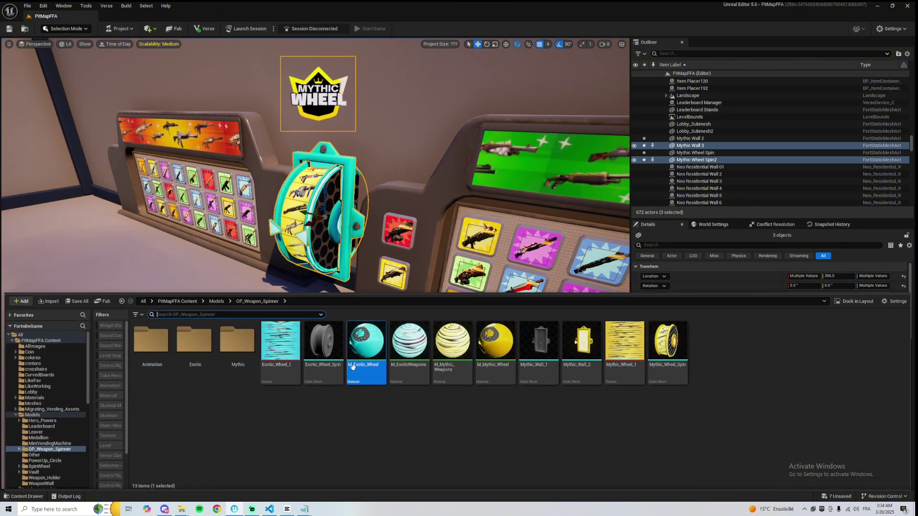
pyautogui.keyDown('ctrl'); pyautogui.click(354, 367); pyautogui.keyUp('ctrl')
pyautogui.moveTo(306, 179); pyautogui.dragTo(306, 180)
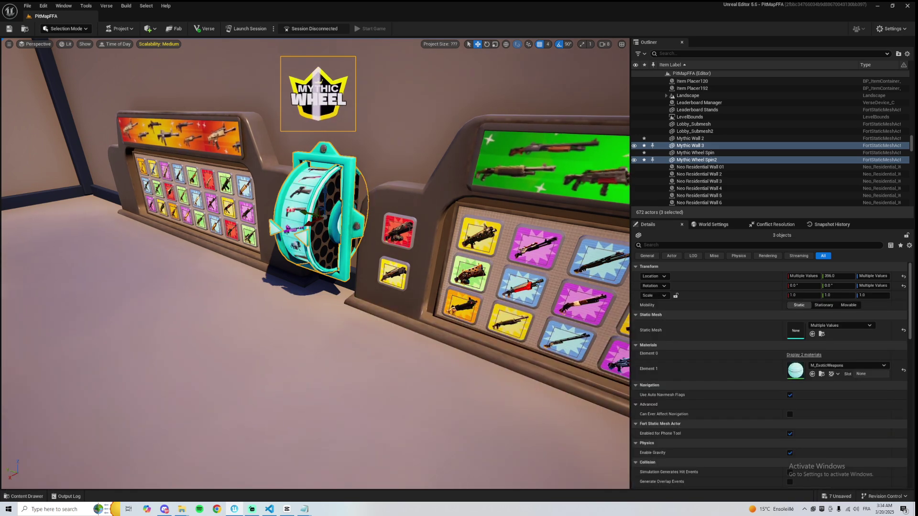
pyautogui.moveTo(307, 181); pyautogui.dragTo(287, 160, button='right')
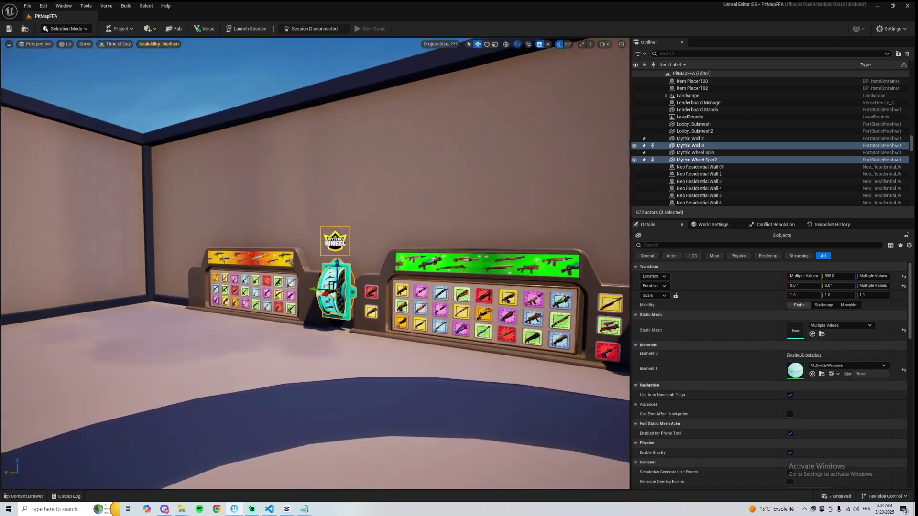
# Assign ResetPower_Icon_Mat1 from Models/Other to the sign above the cyan wheel and save the changes.
pyautogui.click(334, 242)
pyautogui.hotkey('ctrl', 'space')
pyautogui.hotkey('alt', 'Left')
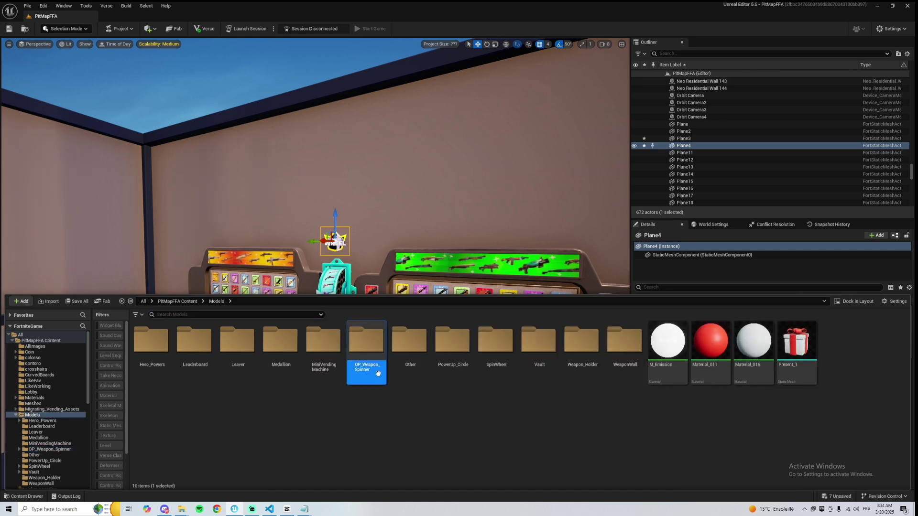
pyautogui.doubleClick(409, 342)
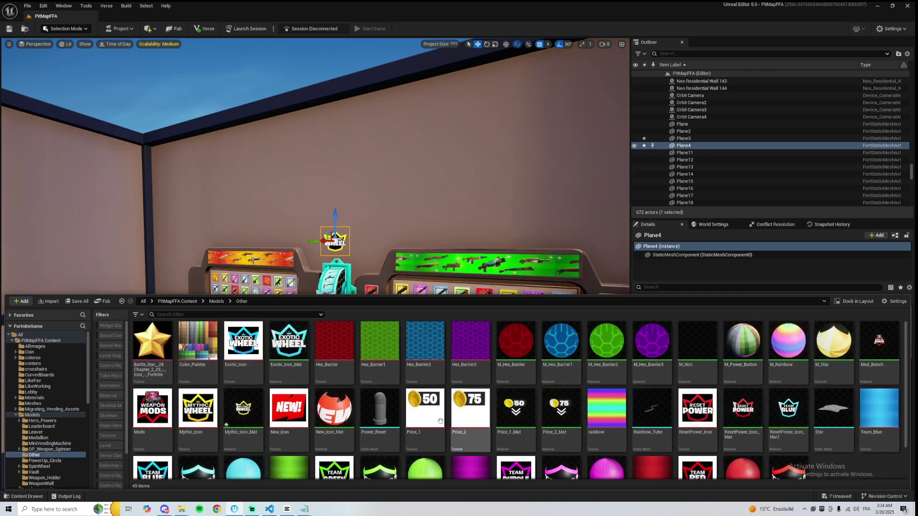
pyautogui.moveTo(366, 236); pyautogui.dragTo(784, 410)
pyautogui.click(743, 354)
pyautogui.moveTo(550, 229); pyautogui.dragTo(531, 251, button='right')
pyautogui.click(812, 407)
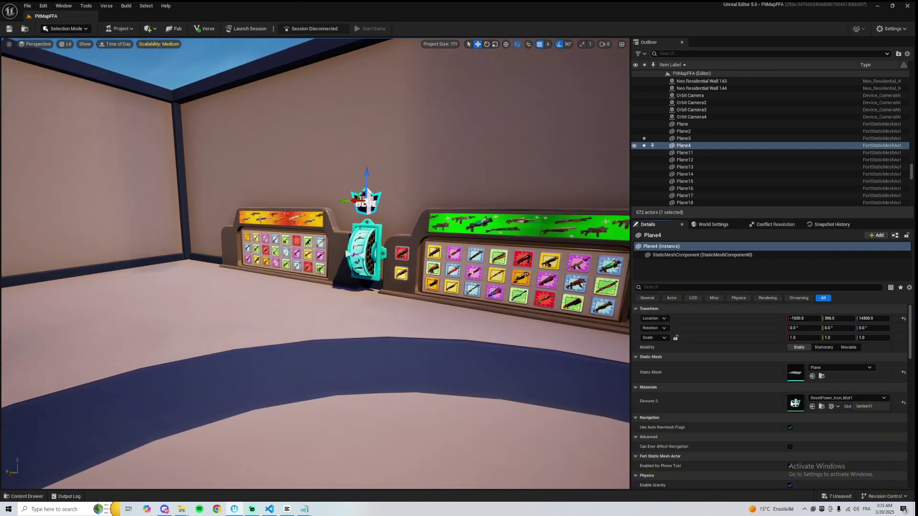
pyautogui.moveTo(463, 330); pyautogui.dragTo(450, 282, button='right')
pyautogui.hotkey('ctrl', 's')
# Assign Exotic_Icon_Mat to the sign above the cyan wheel and raise the sign slightly.
pyautogui.hotkey('ctrl', 'space')
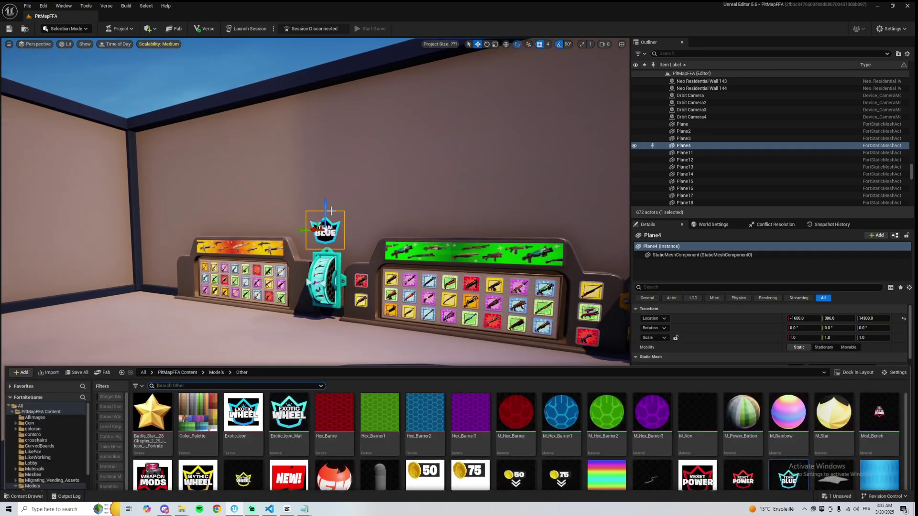
pyautogui.click(290, 367)
pyautogui.hotkey('ctrl', 'space')
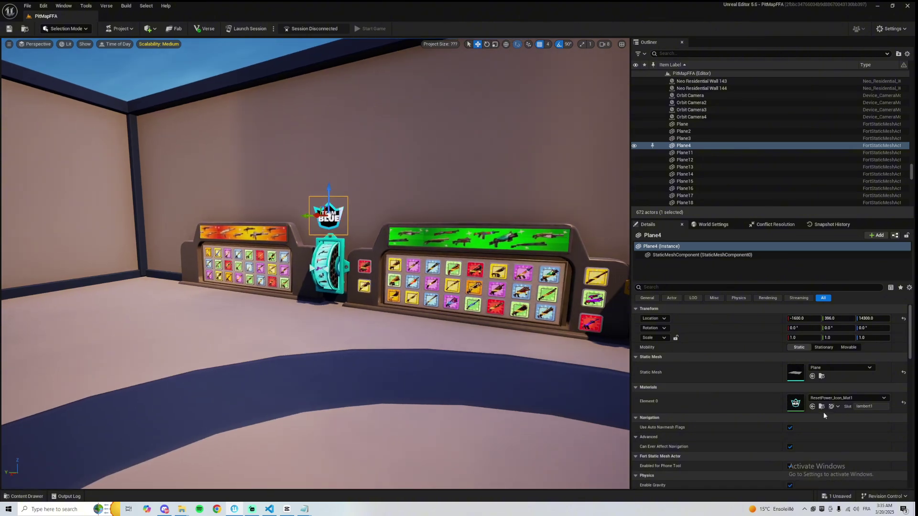
pyautogui.click(812, 407)
pyautogui.moveTo(540, 345)
pyautogui.mouseDown(button='right')
pyautogui.moveTo(588, 342)
pyautogui.moveTo(535, 329)
pyautogui.moveTo(539, 341)
pyautogui.mouseUp(button='right')
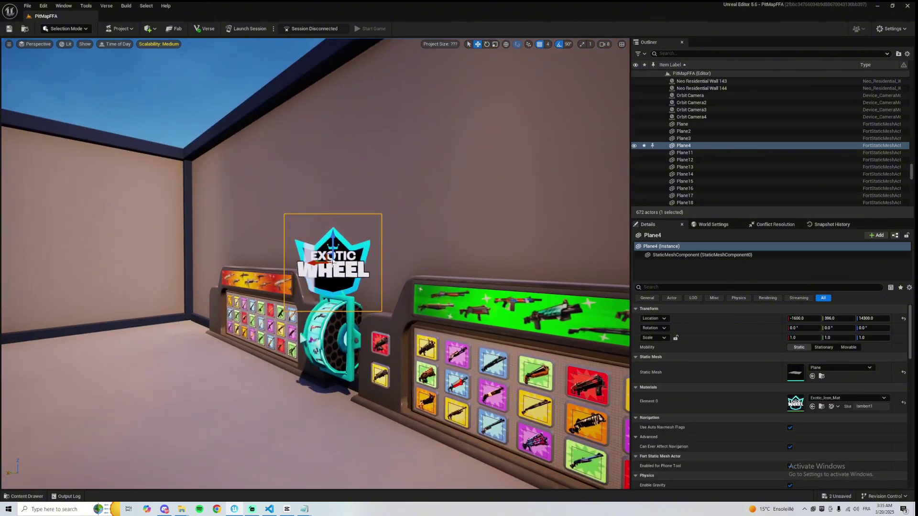
pyautogui.moveTo(334, 237); pyautogui.dragTo(335, 214)
pyautogui.moveTo(344, 215); pyautogui.dragTo(383, 294, button='right')
# Create a level sequence named ScarWeapon in the Models folder.
pyautogui.hotkey('ctrl', 'space')
pyautogui.hotkey('alt', 'Left')
pyautogui.rightClick(330, 417)
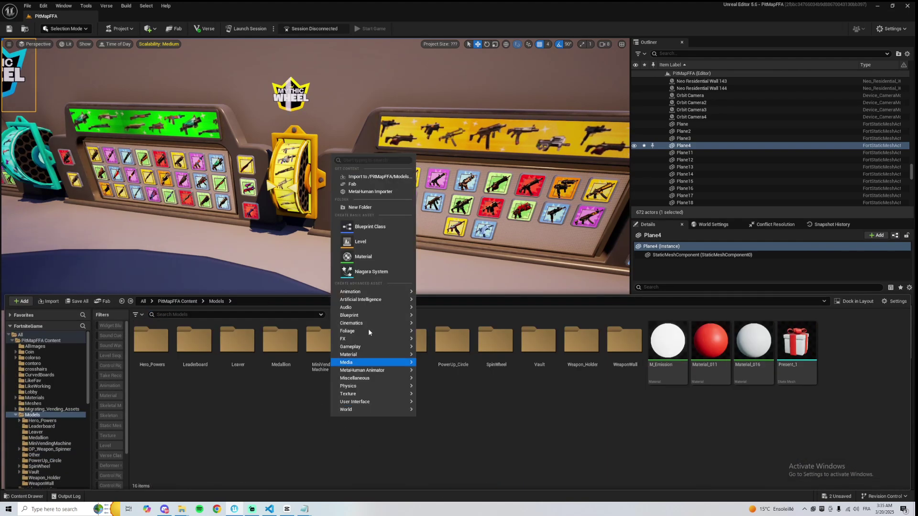
pyautogui.moveTo(393, 328)
pyautogui.click(451, 330)
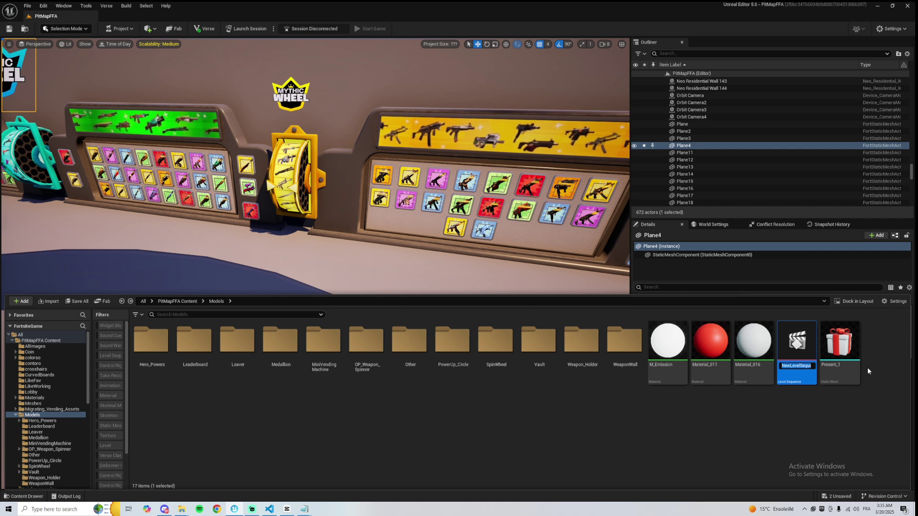
pyautogui.write('ScarWeapon')
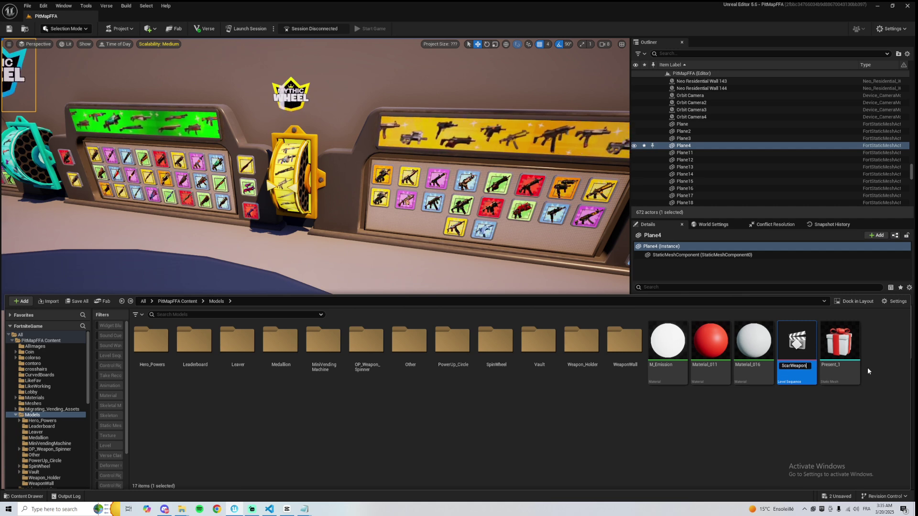
pyautogui.press('Return')
# Open the ScarWeapon sequence, add Mythic Wheel Spin as a track and key its transform at 0.00.
pyautogui.doubleClick(835, 352)
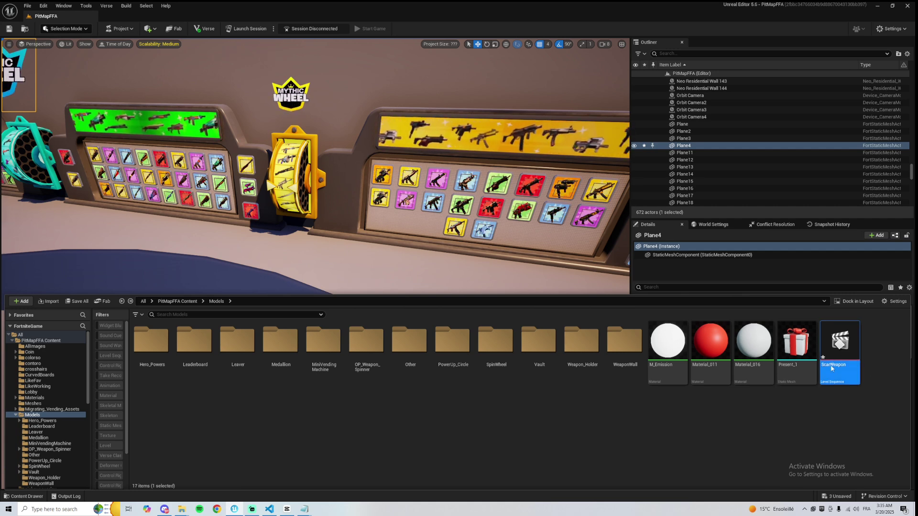
pyautogui.click(292, 184)
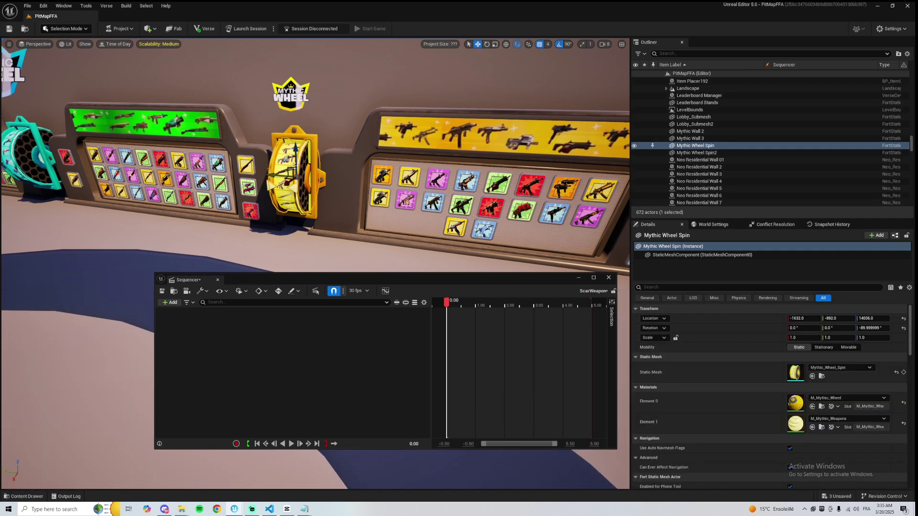
pyautogui.click(172, 303)
pyautogui.moveTo(210, 339)
pyautogui.click(296, 335)
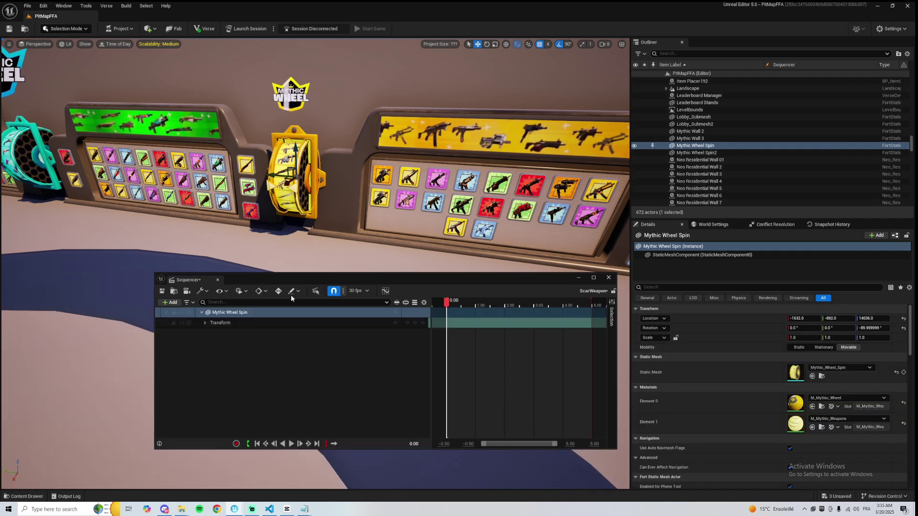
pyautogui.click(414, 322)
# End the sequence's playback range at about 4 seconds and key the wheel's rotation roll at 1081 at 2.9667 seconds.
pyautogui.moveTo(591, 304); pyautogui.dragTo(577, 301)
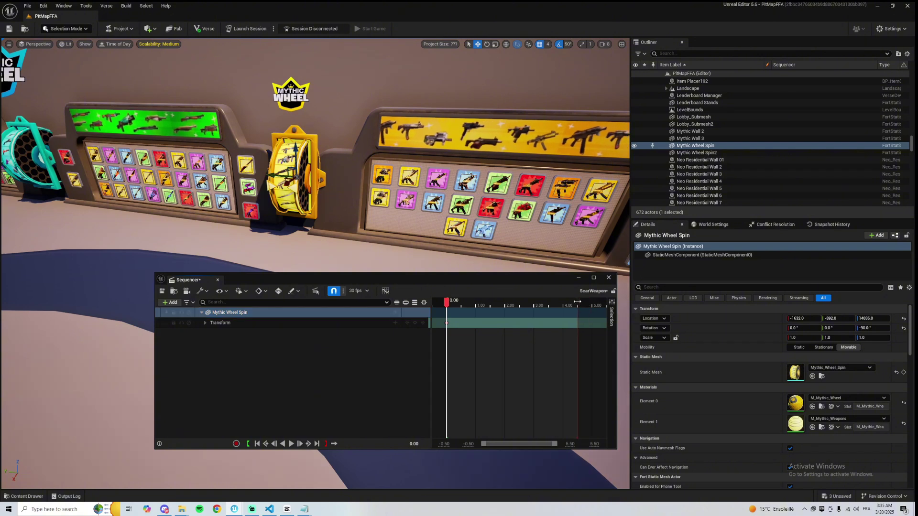
pyautogui.click(205, 322)
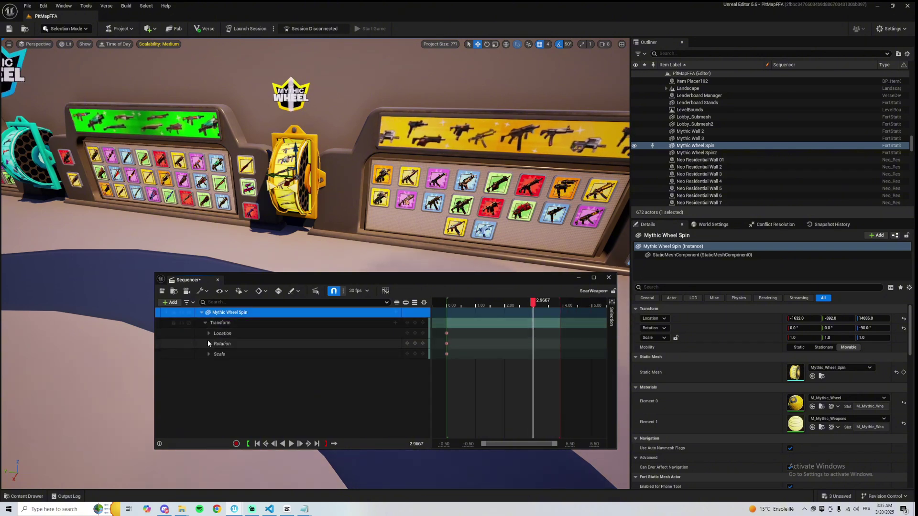
pyautogui.click(209, 343)
pyautogui.moveTo(316, 354); pyautogui.dragTo(392, 354)
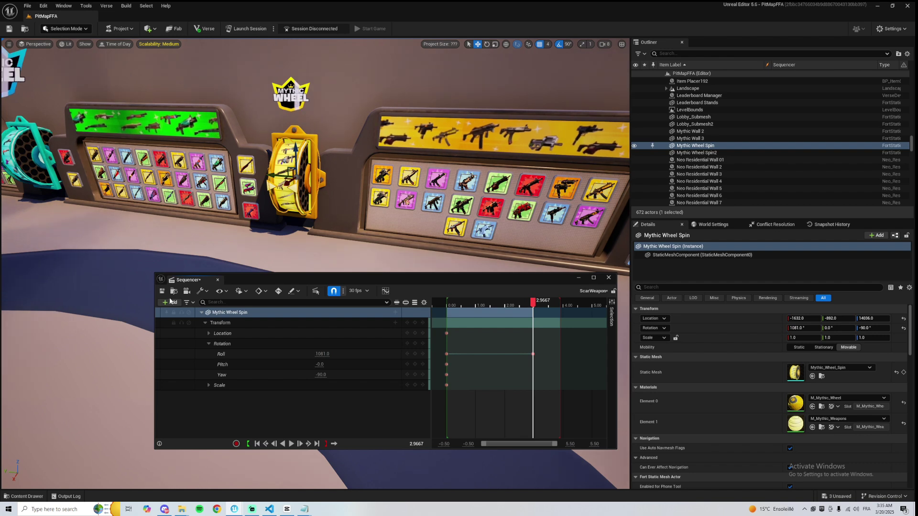
# Save the ScarWeapon sequence, preview the wheel's spin and close the sequence editor.
pyautogui.hotkey('ctrl', 's')
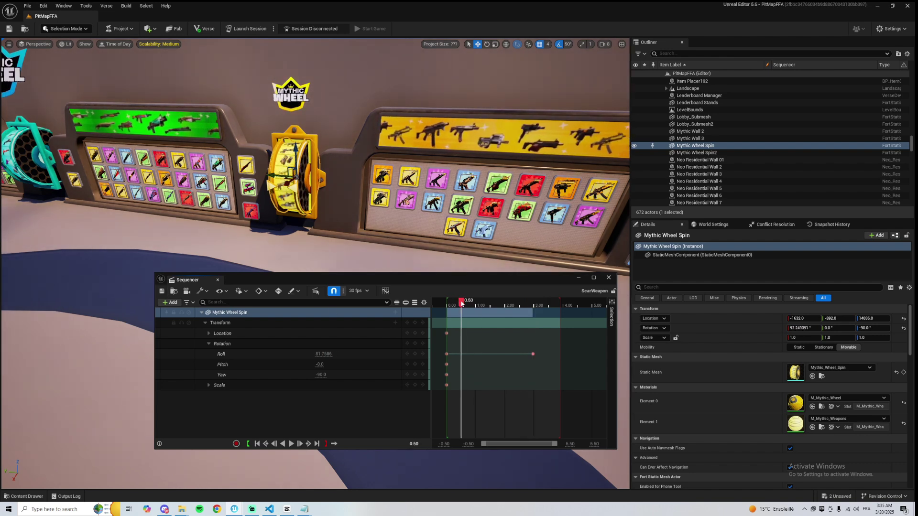
pyautogui.press('space')
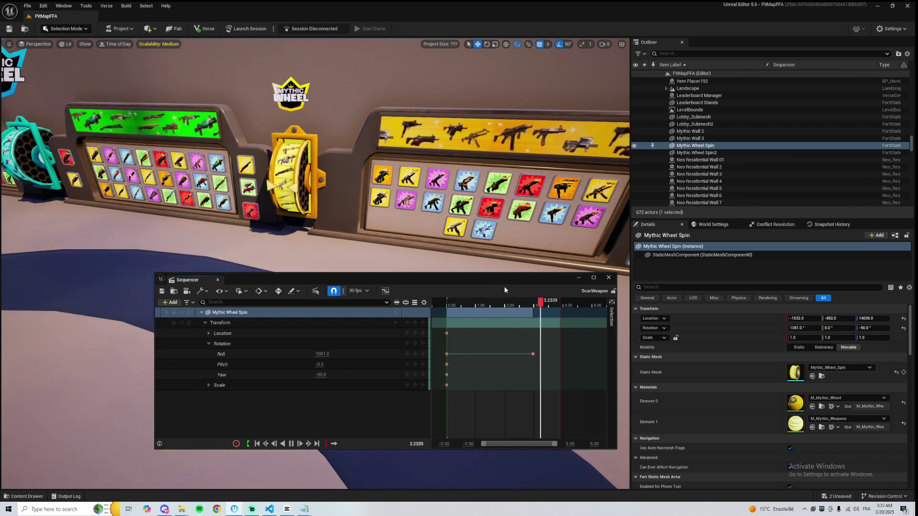
pyautogui.click(217, 279)
# Find the Cinematic Sequence Device among the Fortnite devices and place it on the floor in front of the mythic wheel.
pyautogui.hotkey('ctrl', 'space')
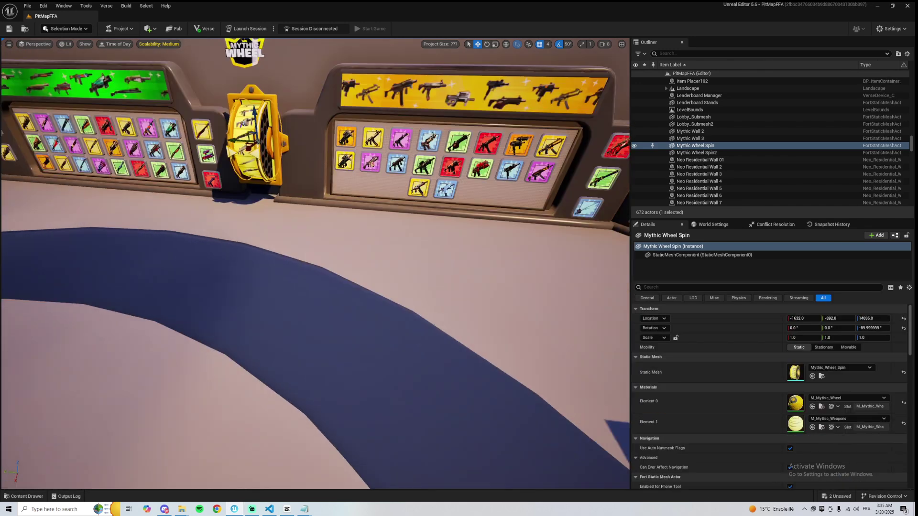
pyautogui.hotkey('ctrl', 'space')
pyautogui.doubleClick(43, 341)
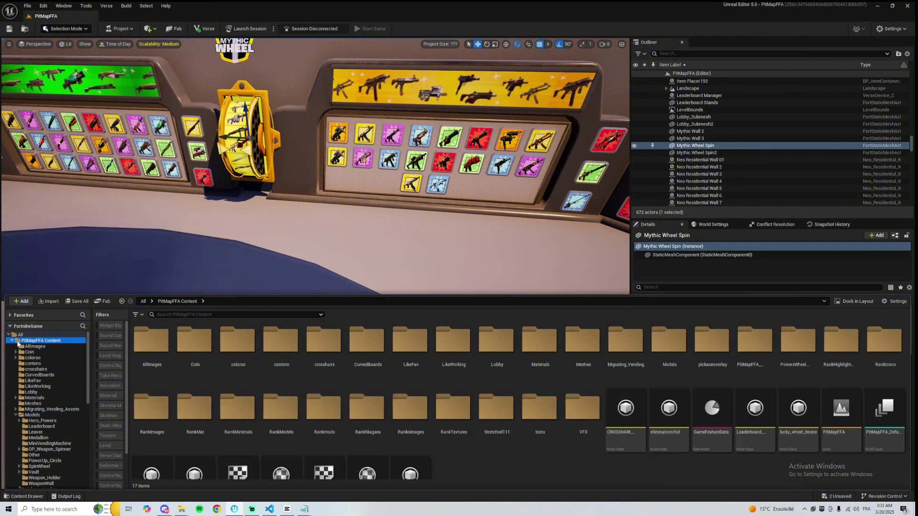
pyautogui.click(31, 346)
pyautogui.doubleClick(226, 340)
pyautogui.click(216, 312)
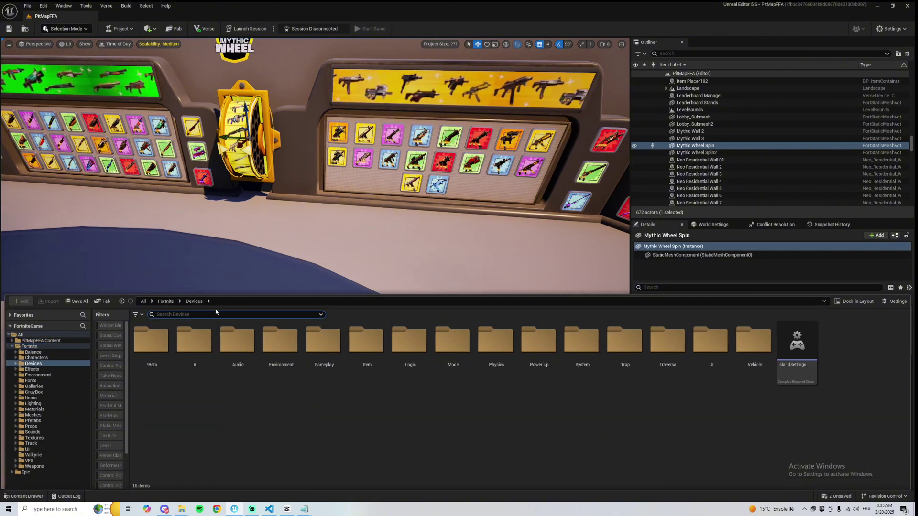
pyautogui.write('cine')
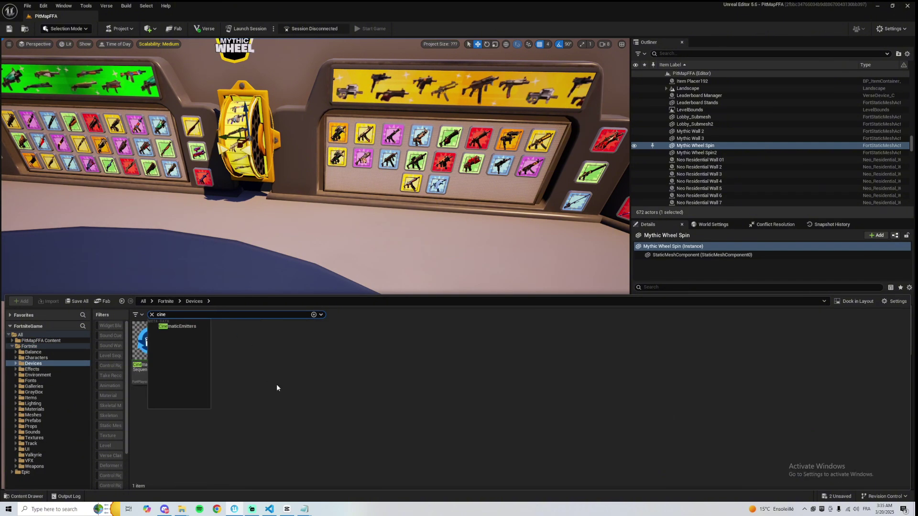
pyautogui.moveTo(200, 240); pyautogui.dragTo(221, 243)
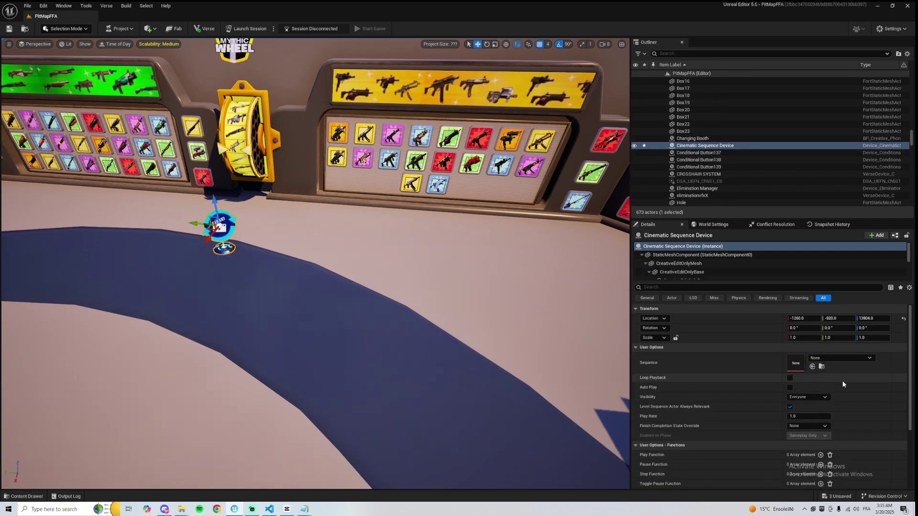
# Set the Cinematic Sequence Device's sequence to ScarWeapon and its Finish Completion State Override to Force Keep State.
pyautogui.click(837, 357)
pyautogui.write('box')
pyautogui.click(848, 276)
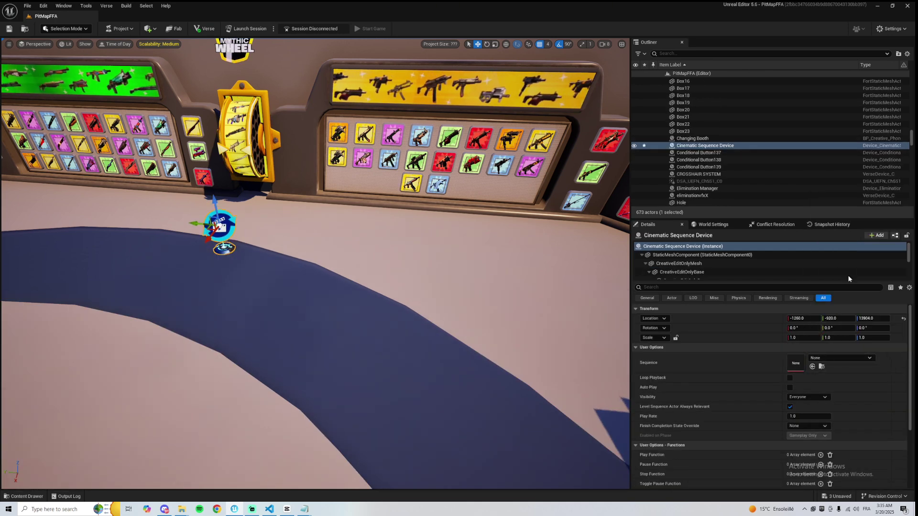
pyautogui.click(803, 426)
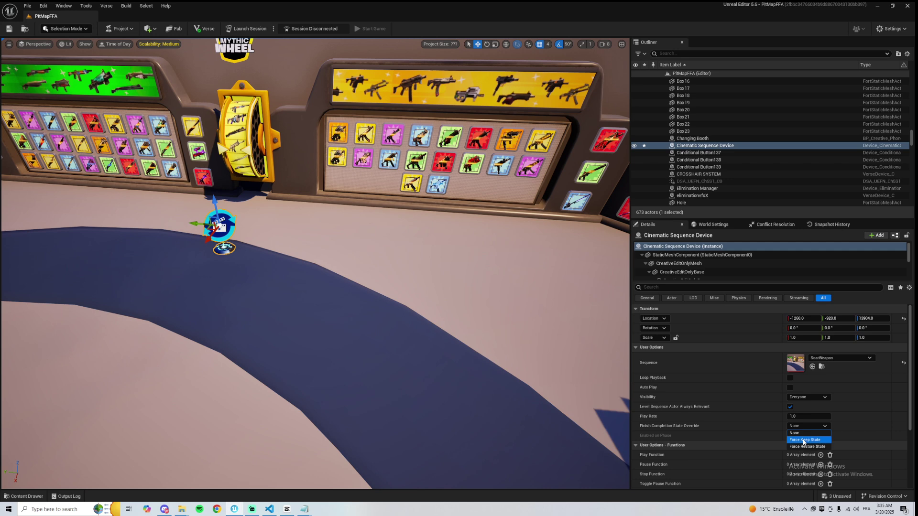
pyautogui.click(803, 442)
pyautogui.moveTo(296, 296); pyautogui.dragTo(318, 297, button='right')
# Find the Item Granter among the Fortnite devices and place it on the floor beside the Cinematic Sequence Device.
pyautogui.hotkey('ctrl', 'space')
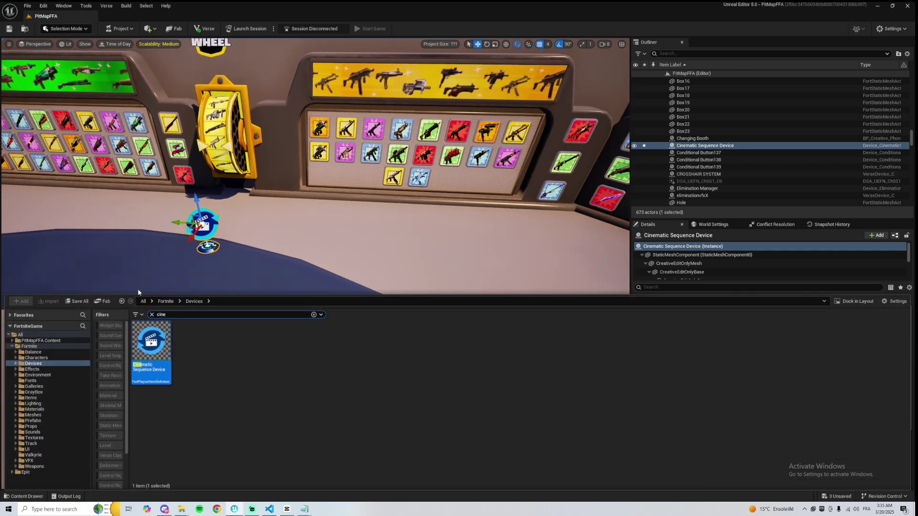
pyautogui.click(152, 314)
pyautogui.click(13, 345)
pyautogui.click(35, 345)
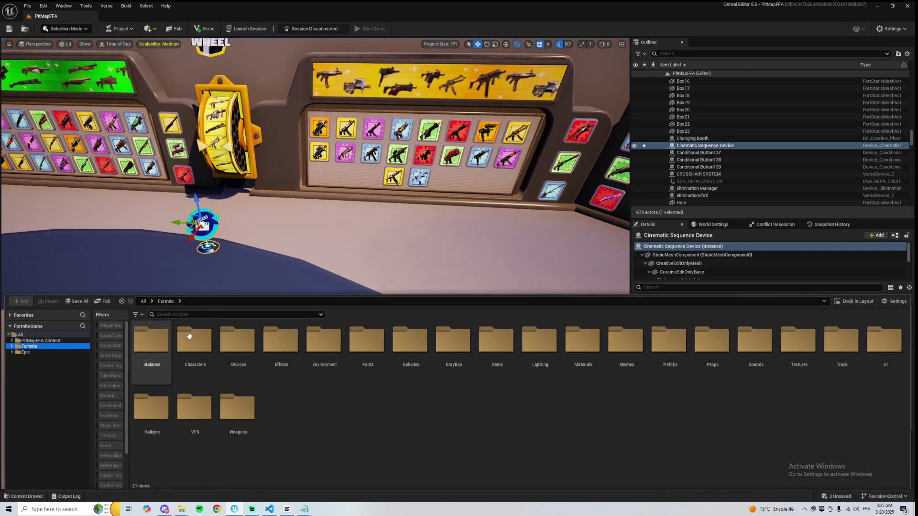
pyautogui.doubleClick(239, 339)
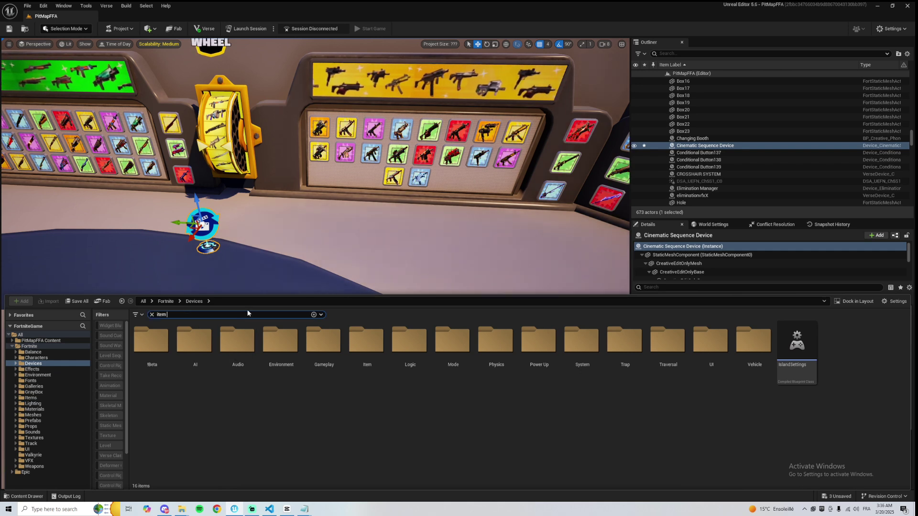
pyautogui.moveTo(177, 248); pyautogui.dragTo(179, 268)
# Add an entry to the Item Granter's item list and set its On Grant Action to Keep All.
pyautogui.click(834, 377)
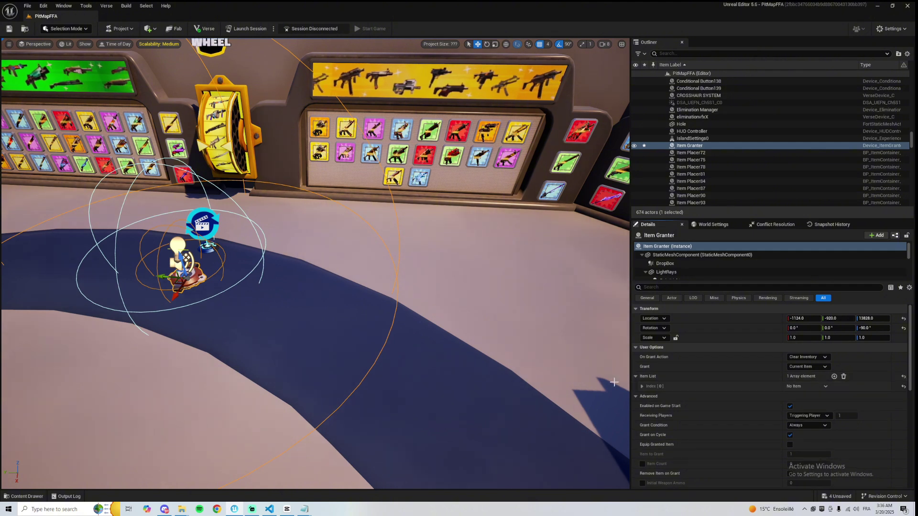
pyautogui.click(807, 357)
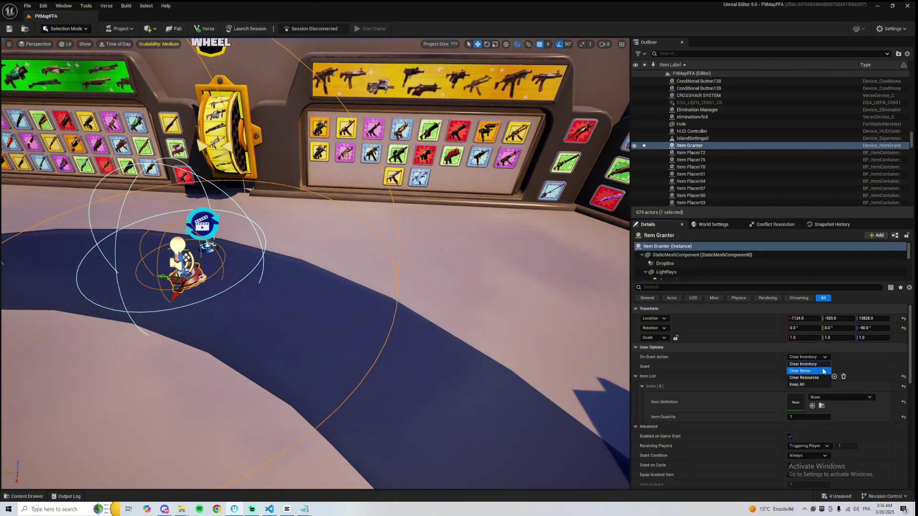
pyautogui.click(811, 385)
# Search the item definitions for "l6 assault" and assign an L6 assault rifle to the Item Granter's list entry.
pyautogui.click(844, 403)
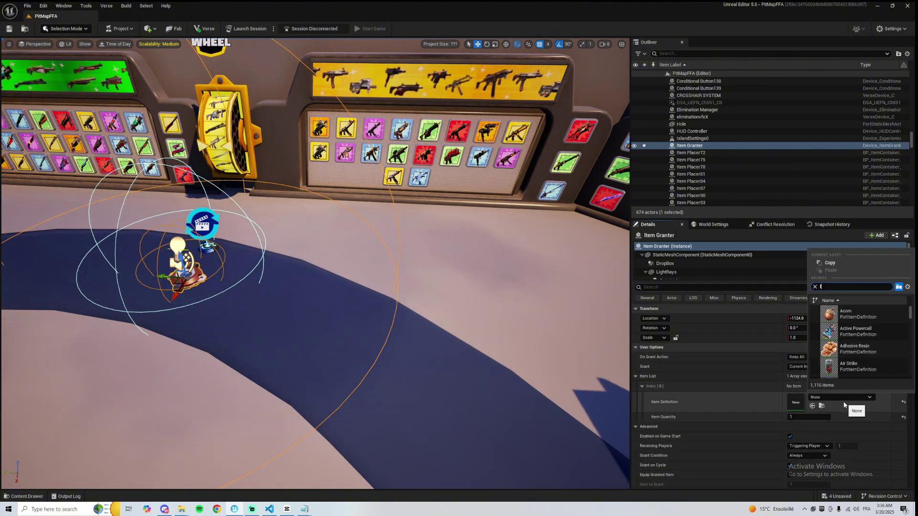
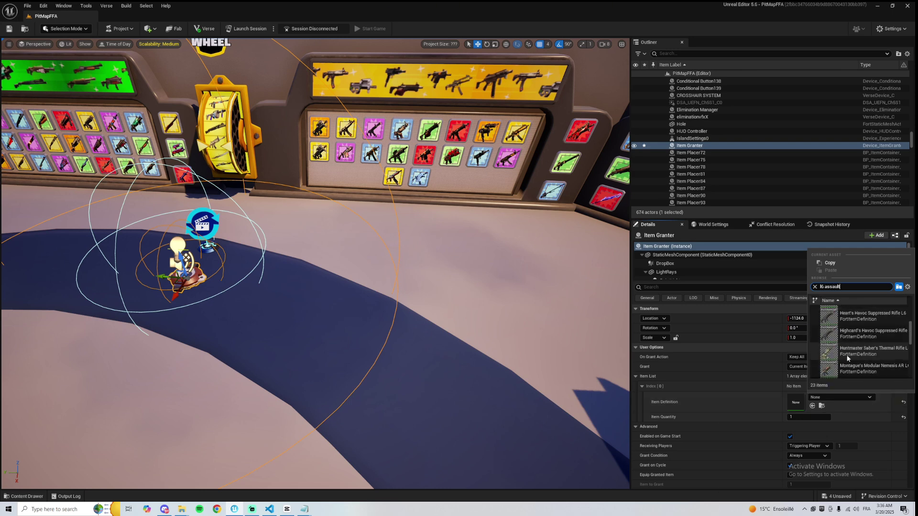
pyautogui.scroll(-5, 847, 358)
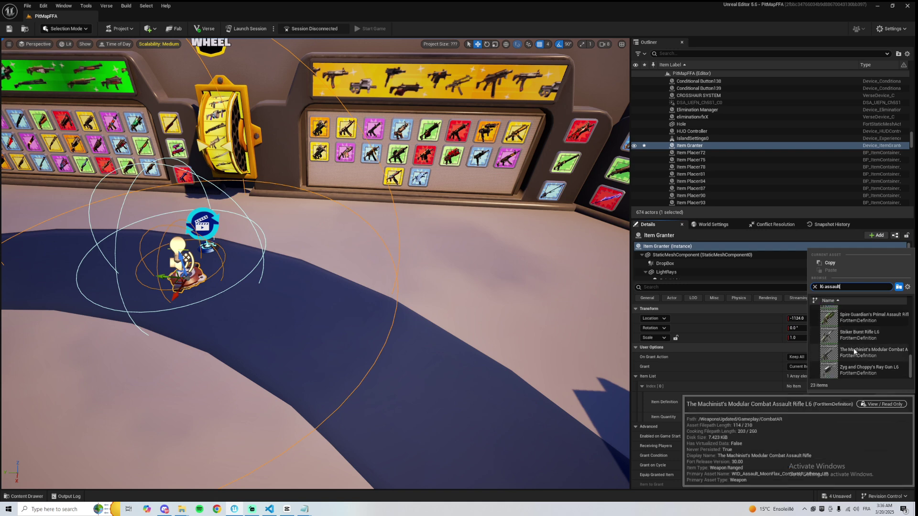
pyautogui.scroll(3, 855, 347)
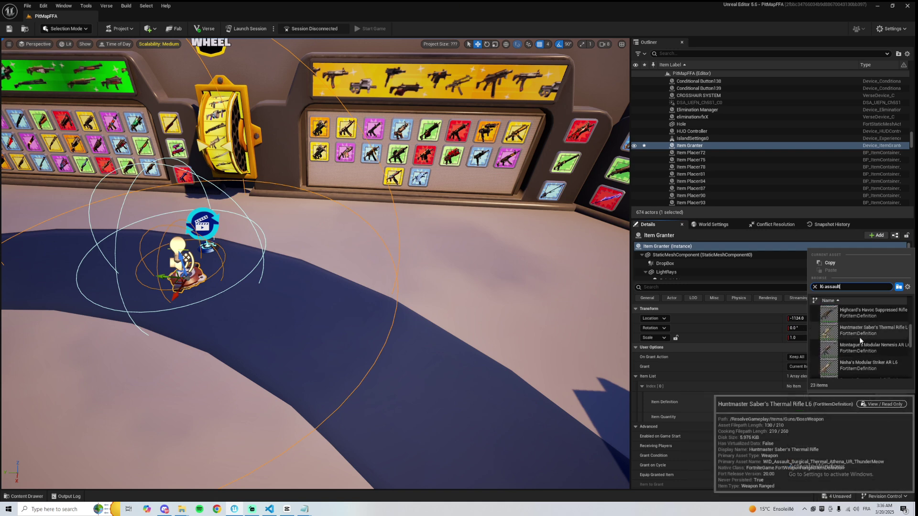
pyautogui.scroll(3, 856, 340)
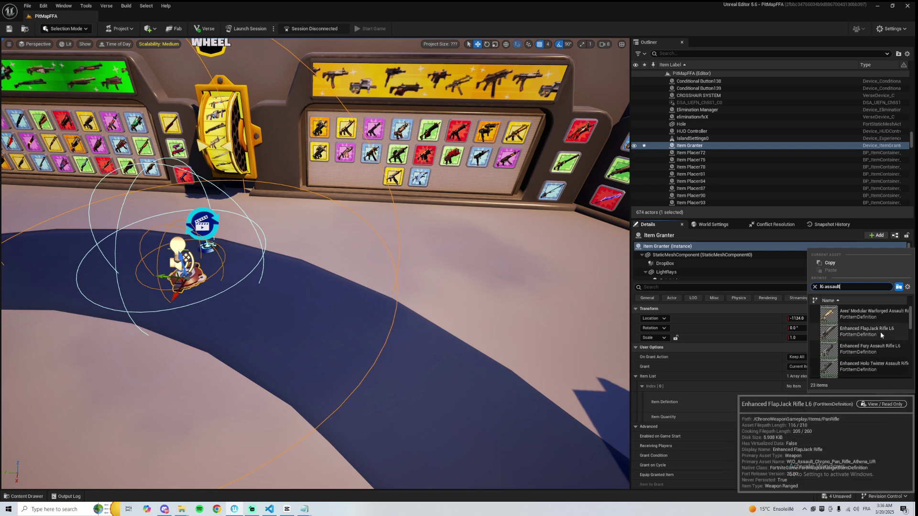
pyautogui.scroll(-1, 870, 325)
pyautogui.scroll(-4, 855, 315)
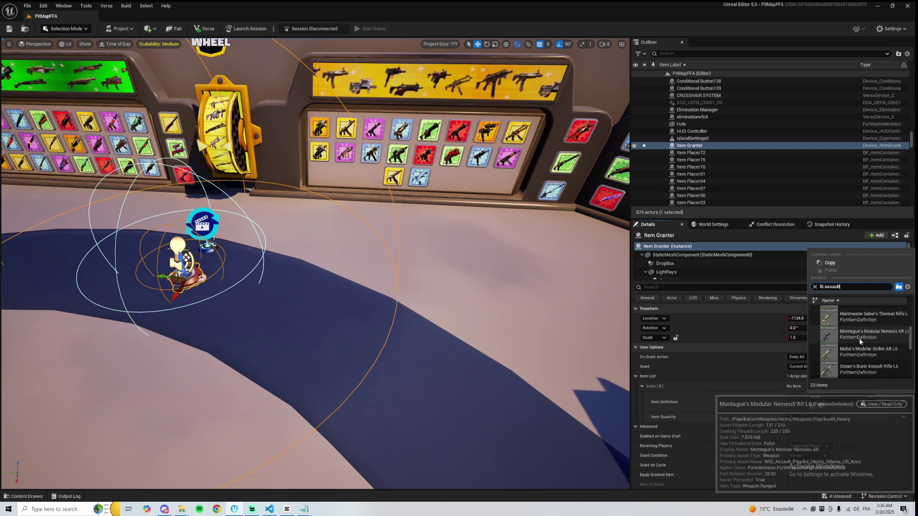
pyautogui.scroll(-4, 853, 329)
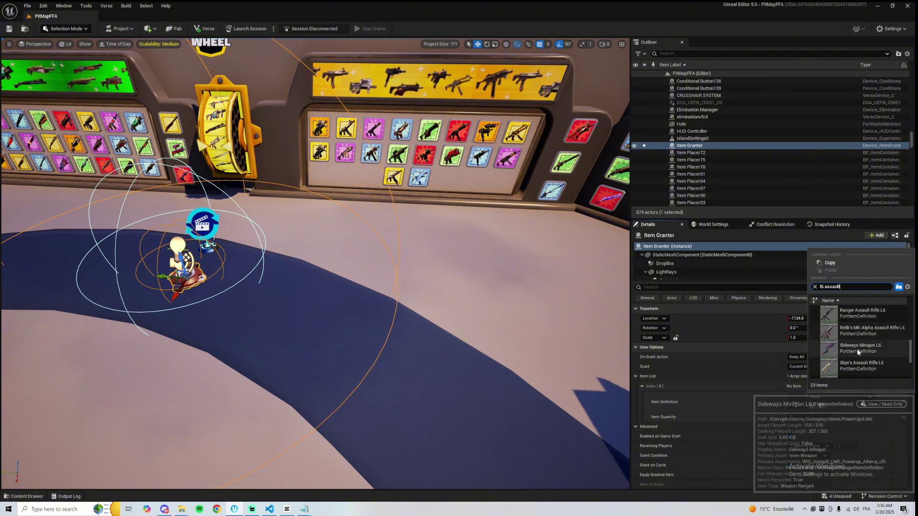
pyautogui.click(854, 335)
# Find the Accolade device among the Fortnite devices, place it on the floor near the Item Granter and raise it above the floor.
pyautogui.moveTo(411, 289); pyautogui.dragTo(306, 309, button='right')
pyautogui.hotkey('ctrl', 'space')
pyautogui.write('acco')
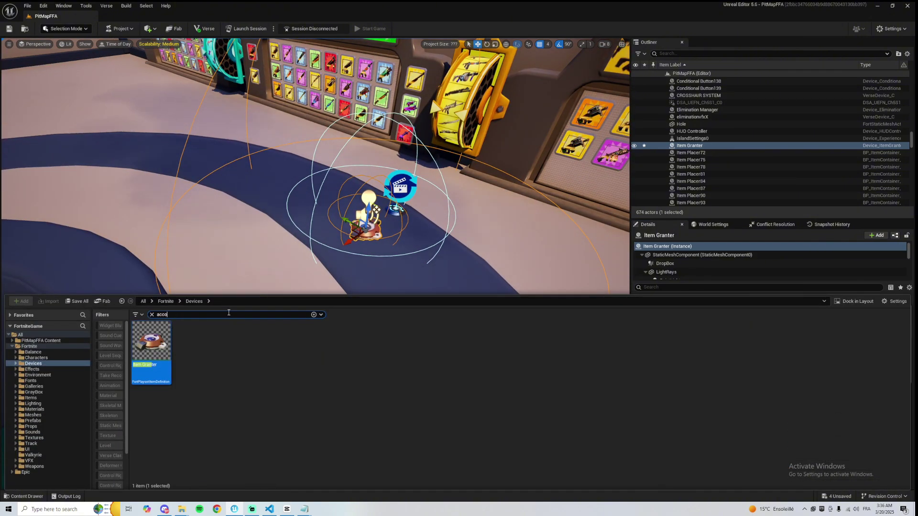
pyautogui.write('la')
pyautogui.click(302, 391)
pyautogui.moveTo(169, 374); pyautogui.dragTo(322, 249)
pyautogui.moveTo(322, 249); pyautogui.dragTo(322, 270, button='right')
pyautogui.click(322, 262)
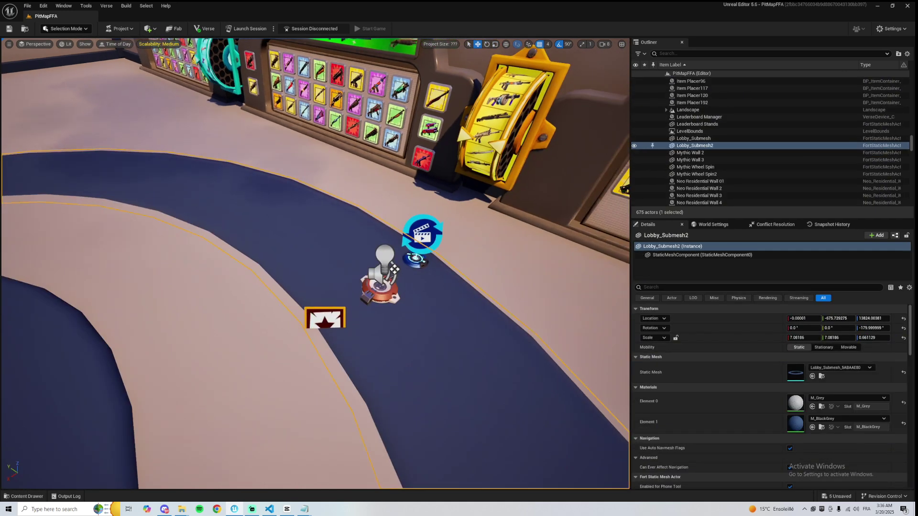
pyautogui.click(323, 318)
pyautogui.moveTo(323, 314); pyautogui.dragTo(324, 284)
pyautogui.moveTo(324, 283); pyautogui.dragTo(311, 293, button='right')
pyautogui.moveTo(345, 255); pyautogui.dragTo(305, 214)
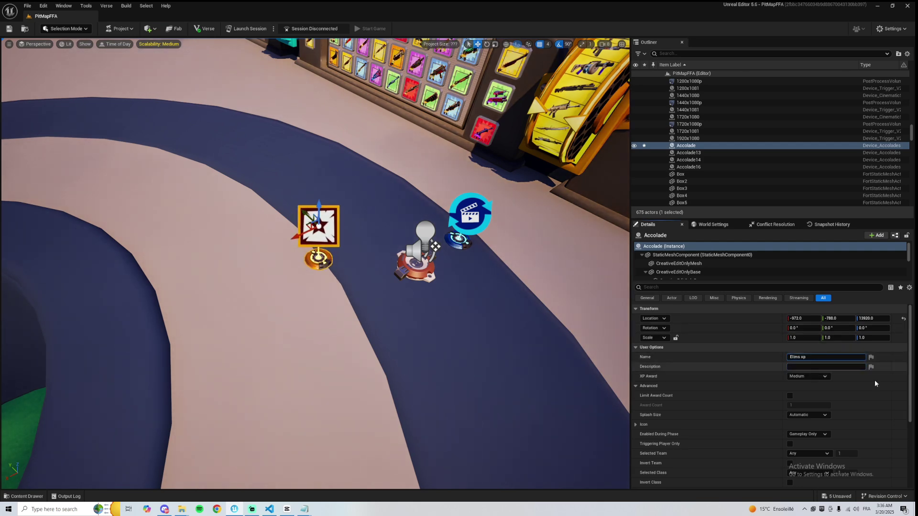
# Name the accolade "Elims xp", enable Triggering Player Only and award it on the Elimination Manager's On Elimination event.
pyautogui.click(789, 444)
pyautogui.scroll(-4, 786, 442)
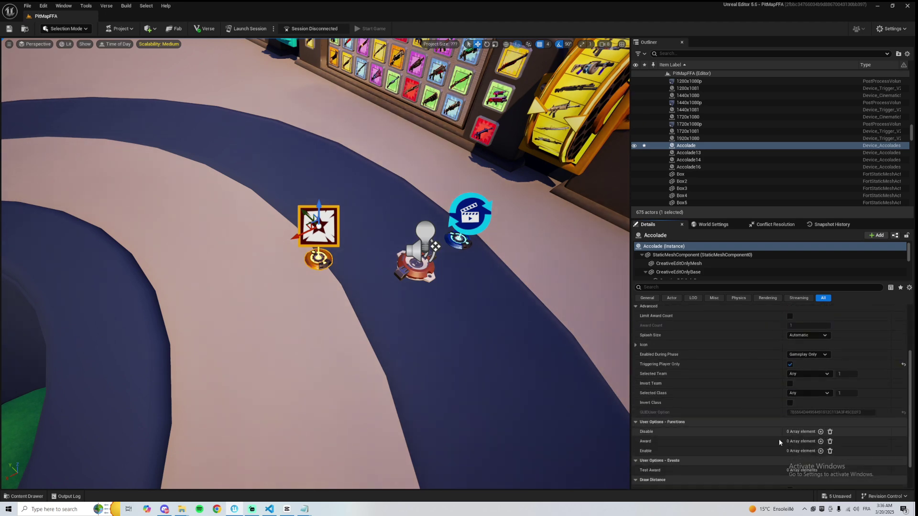
pyautogui.click(820, 442)
pyautogui.click(704, 451)
pyautogui.write('elim')
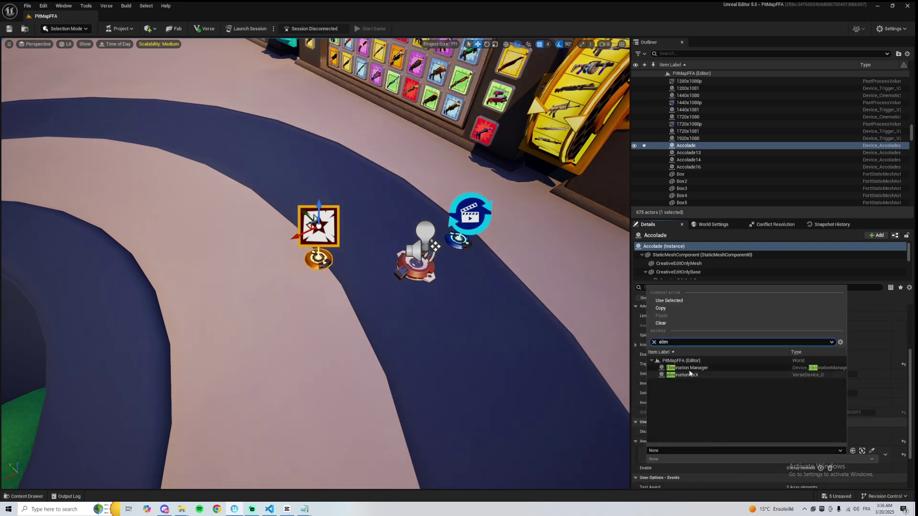
pyautogui.click(688, 368)
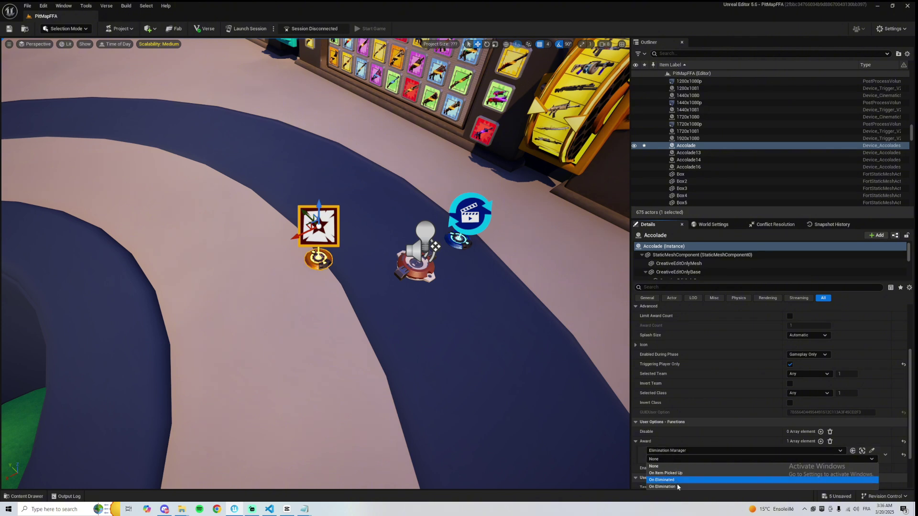
# Duplicate the accolade beside the original, then name the copy "Item Granted" with the description "WELL DONE".
pyautogui.hotkey('ctrl', 'd')
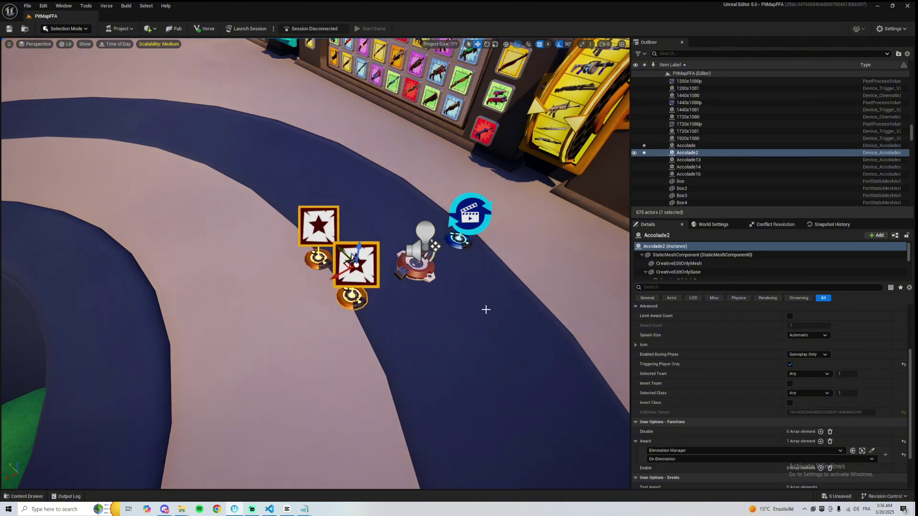
pyautogui.scroll(3, 727, 395)
pyautogui.doubleClick(794, 345)
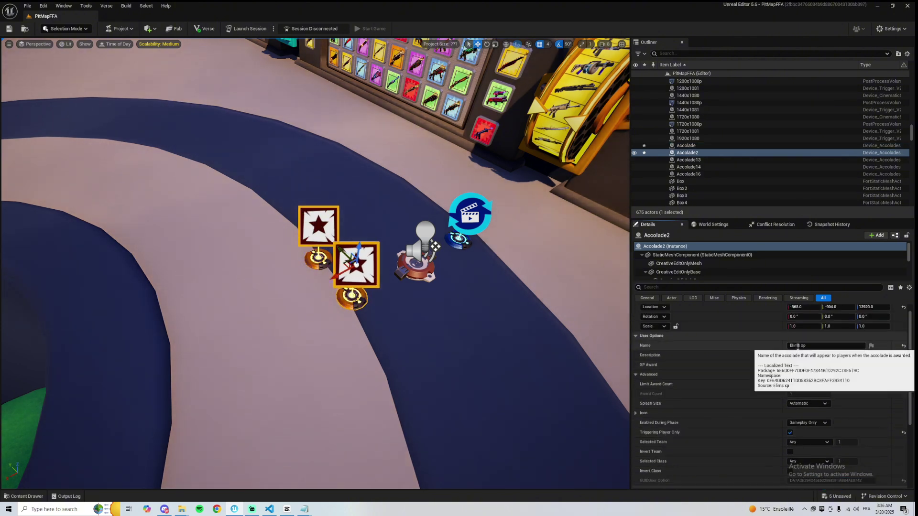
pyautogui.hotkey('ctrl', 'a')
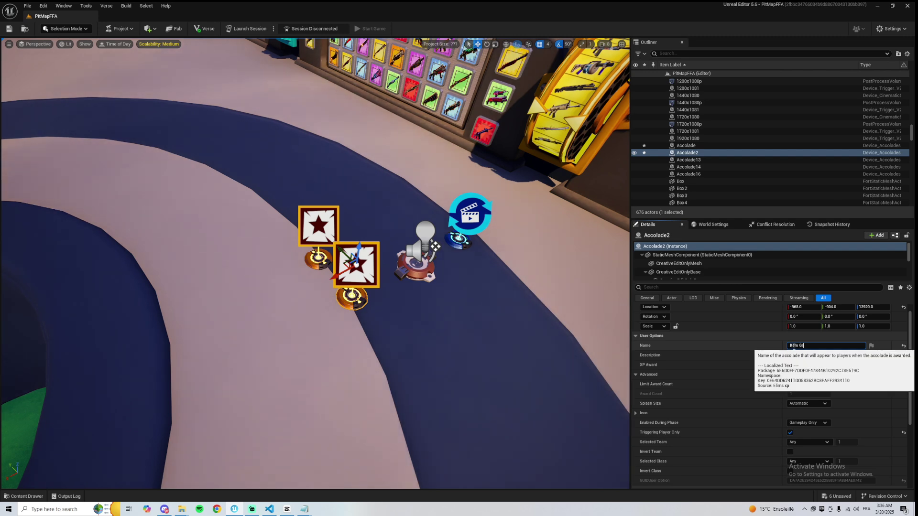
pyautogui.press('Tab')
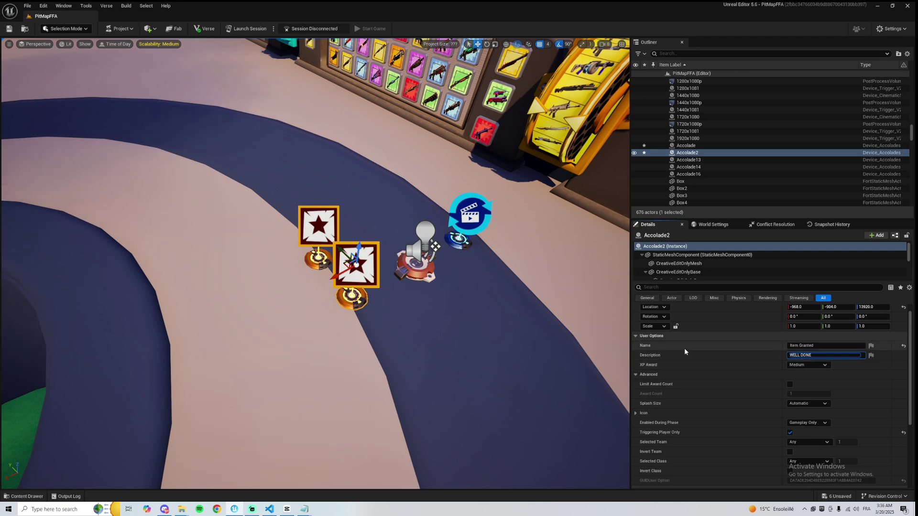
pyautogui.click(764, 374)
pyautogui.click(655, 363)
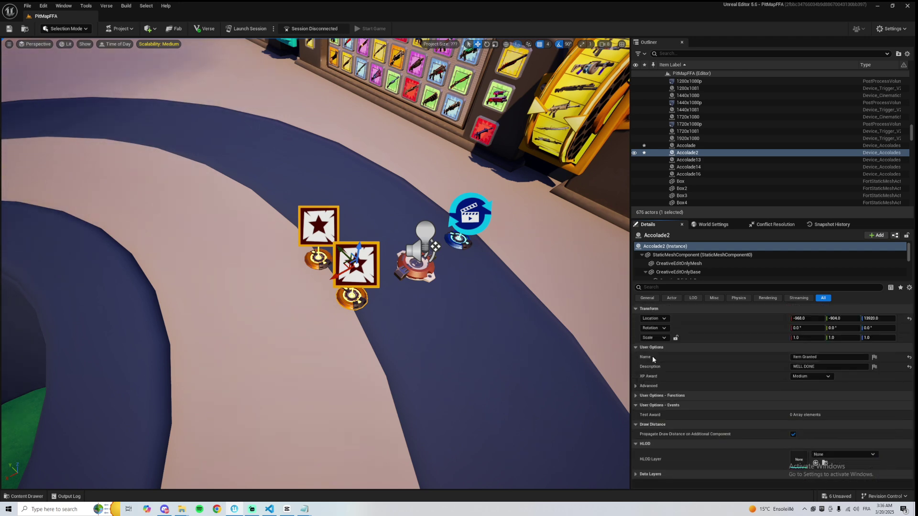
pyautogui.click(650, 385)
# Find the lucky_wheel_device Verse class in PitMapFFA Content, place it on the floor before the mythic wheel and turn off Visible in Game.
pyautogui.moveTo(306, 292); pyautogui.dragTo(406, 286, button='right')
pyautogui.hotkey('ctrl', 'space')
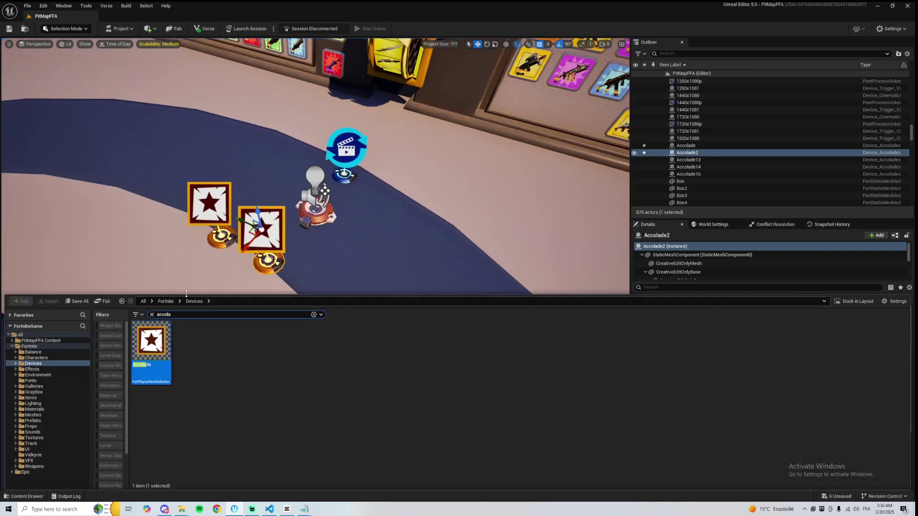
pyautogui.click(151, 315)
pyautogui.write('vers')
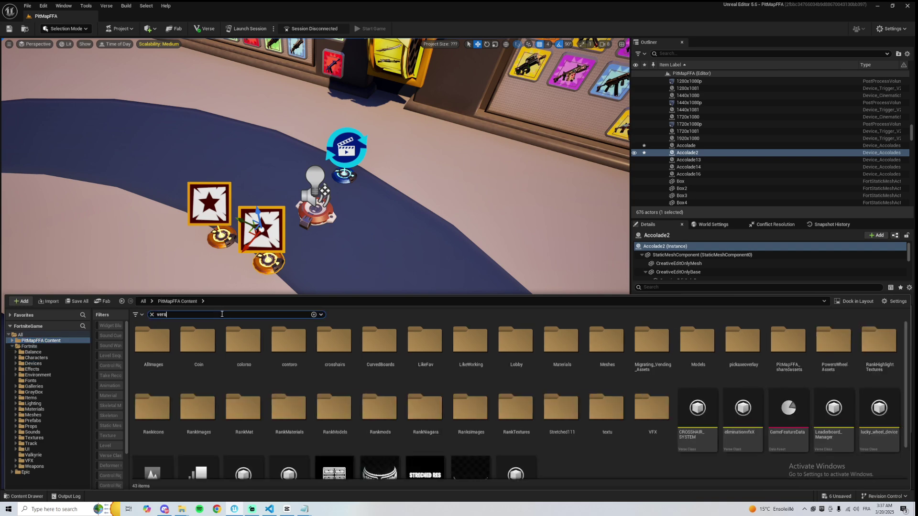
pyautogui.write('e')
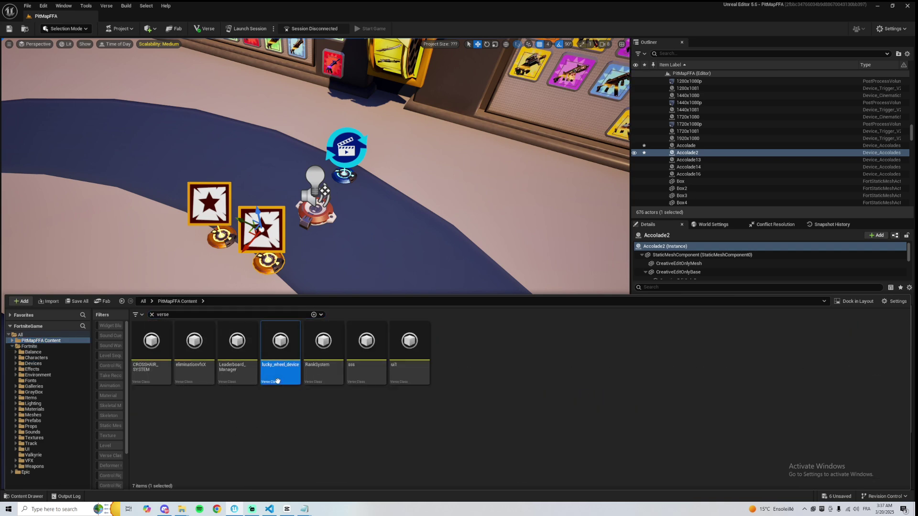
pyautogui.moveTo(277, 380); pyautogui.dragTo(456, 206)
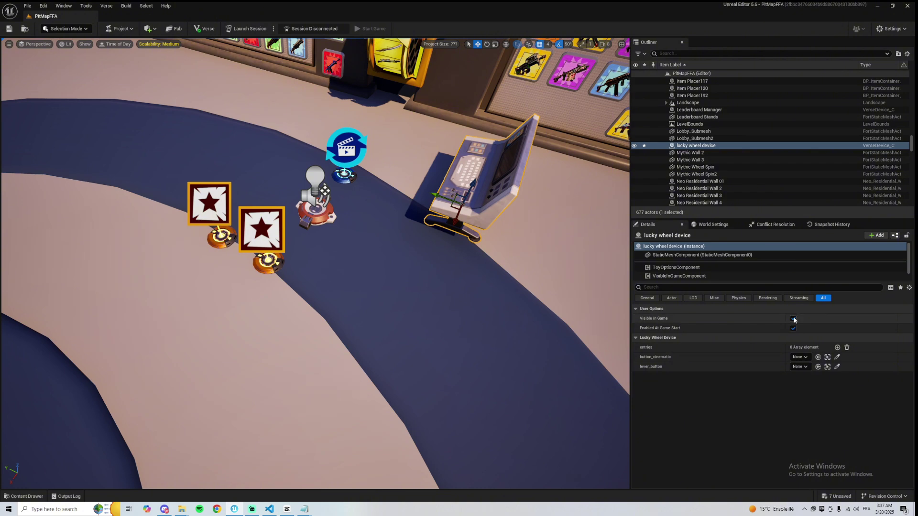
pyautogui.moveTo(357, 335); pyautogui.dragTo(371, 274, button='right')
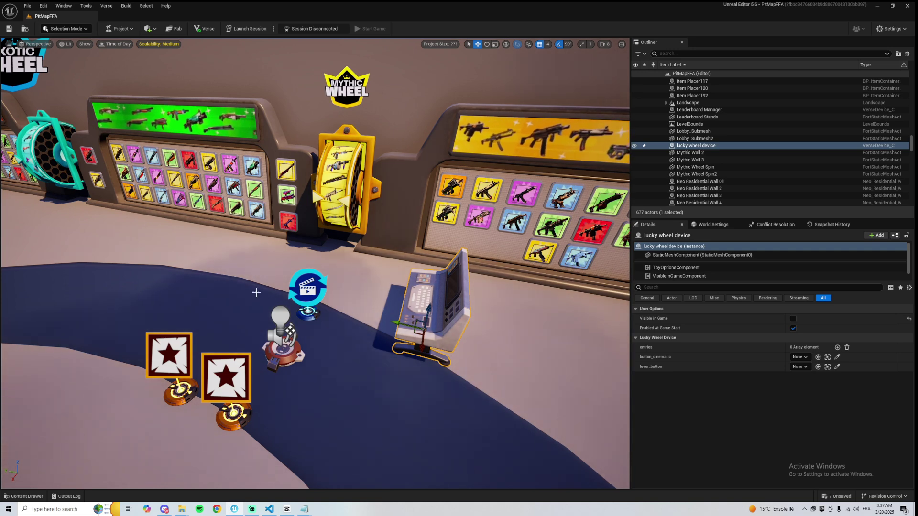
# Add a lucky wheel entry and link its granter, cinematic and accolade to the Item Granter, the Cinematic Sequence Device and the duplicated accolade.
pyautogui.click(837, 348)
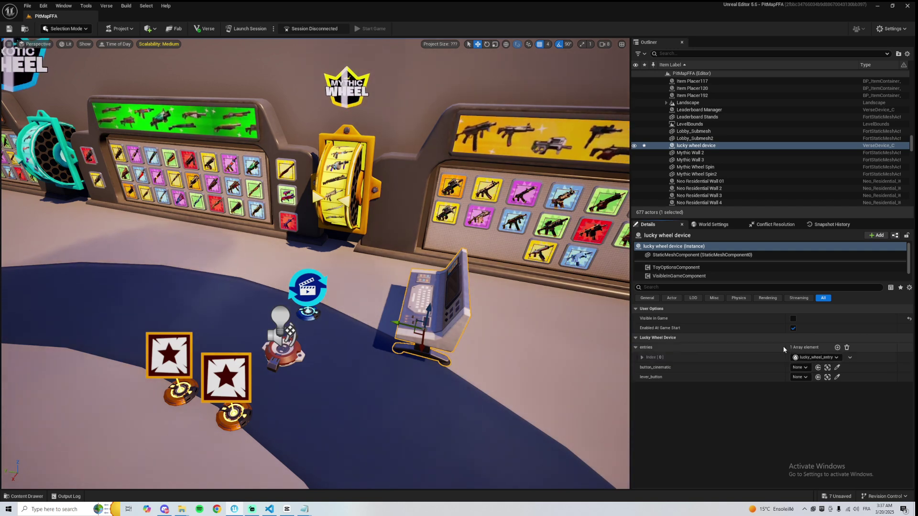
pyautogui.click(642, 357)
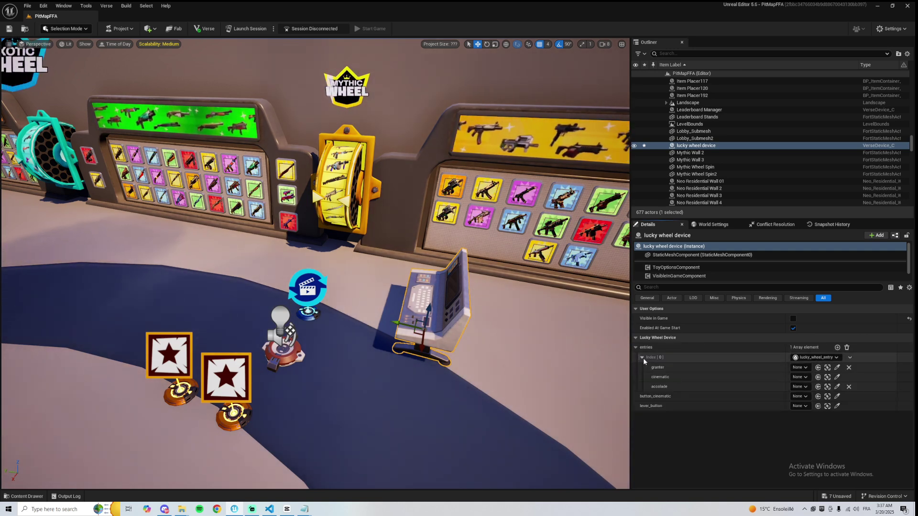
pyautogui.click(836, 367)
pyautogui.click(285, 349)
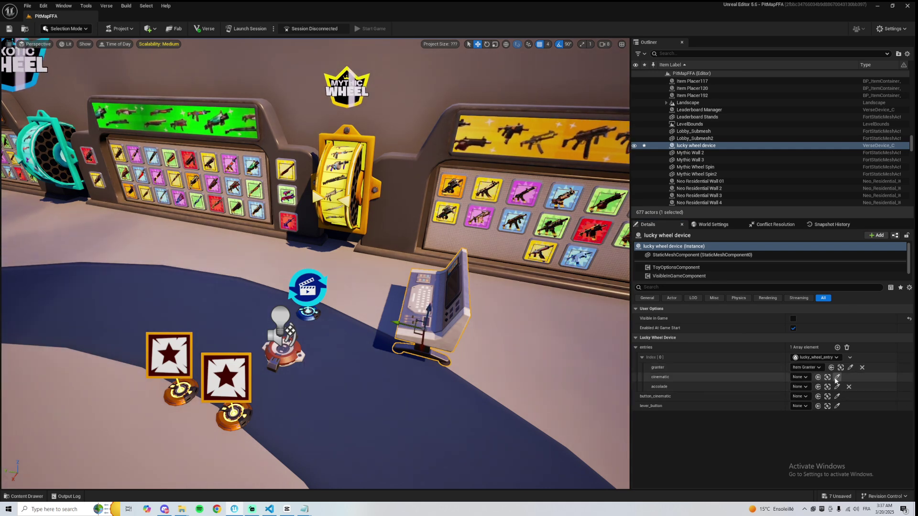
pyautogui.click(837, 377)
pyautogui.click(308, 289)
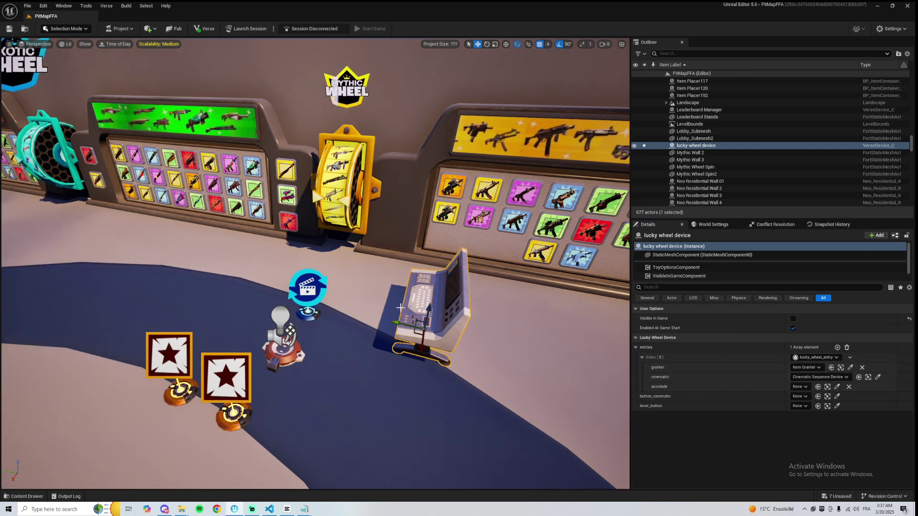
pyautogui.click(837, 387)
pyautogui.click(224, 376)
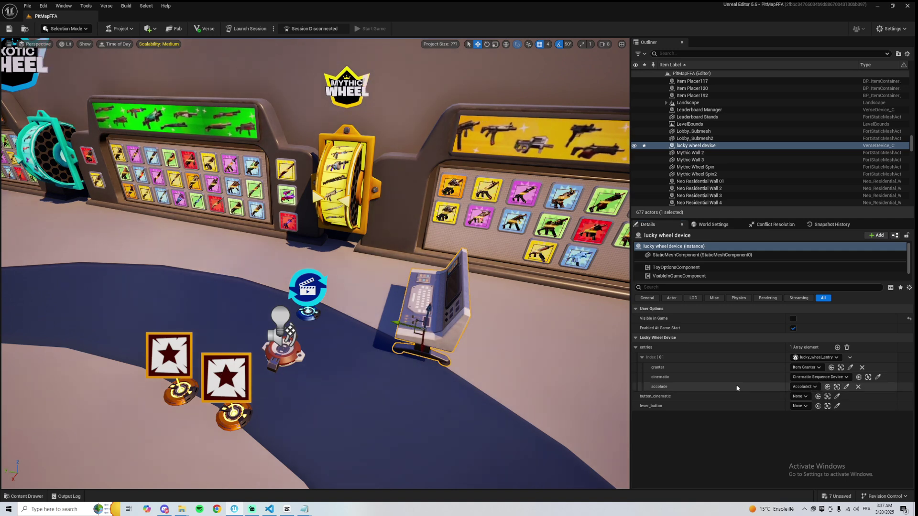
# Add a second entry to the lucky wheel device's entries and collapse the first one.
pyautogui.click(837, 347)
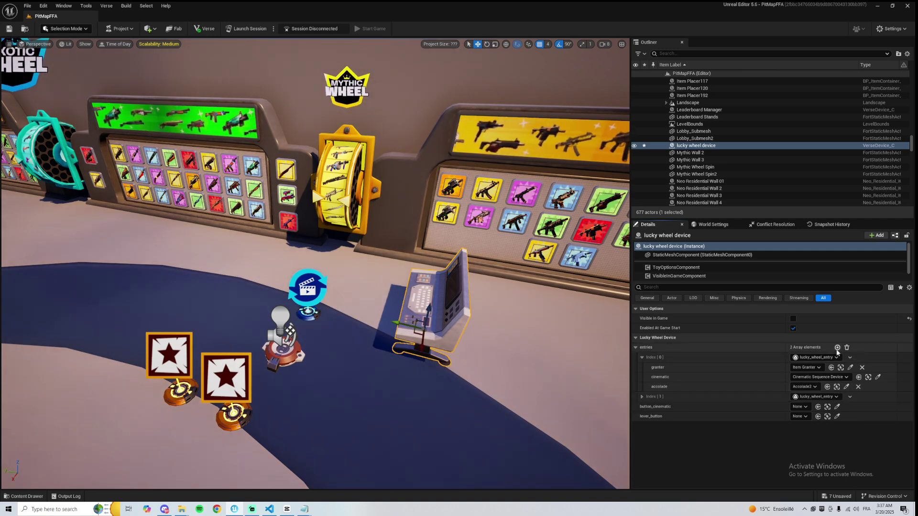
pyautogui.click(641, 396)
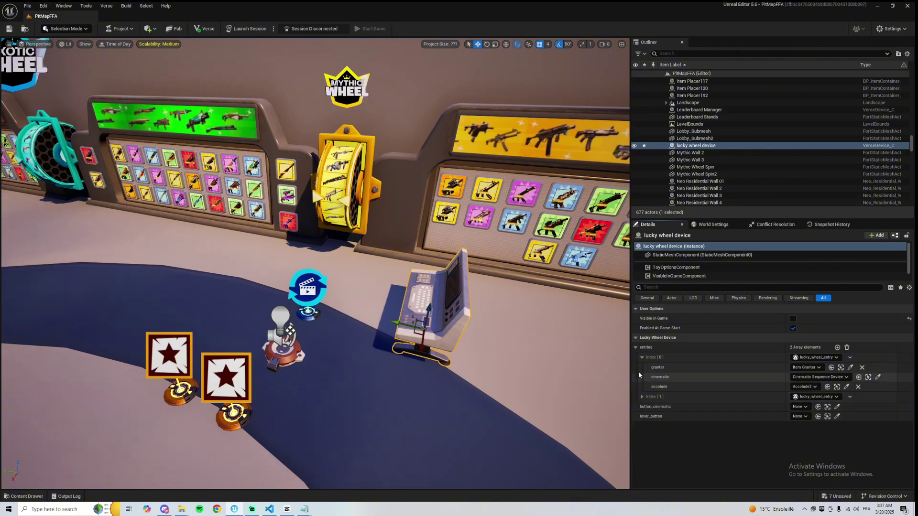
pyautogui.click(641, 357)
# Find the Conditional Button among the Fortnite devices and place it on the floor before the mythic wheel.
pyautogui.moveTo(330, 249); pyautogui.dragTo(341, 260, button='right')
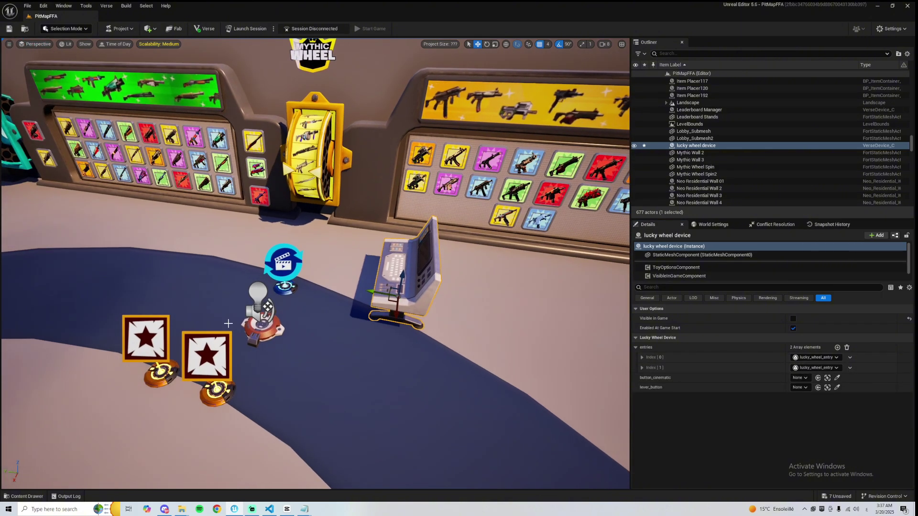
pyautogui.moveTo(228, 323); pyautogui.dragTo(252, 323, button='right')
pyautogui.hotkey('ctrl', 'space')
pyautogui.click(152, 315)
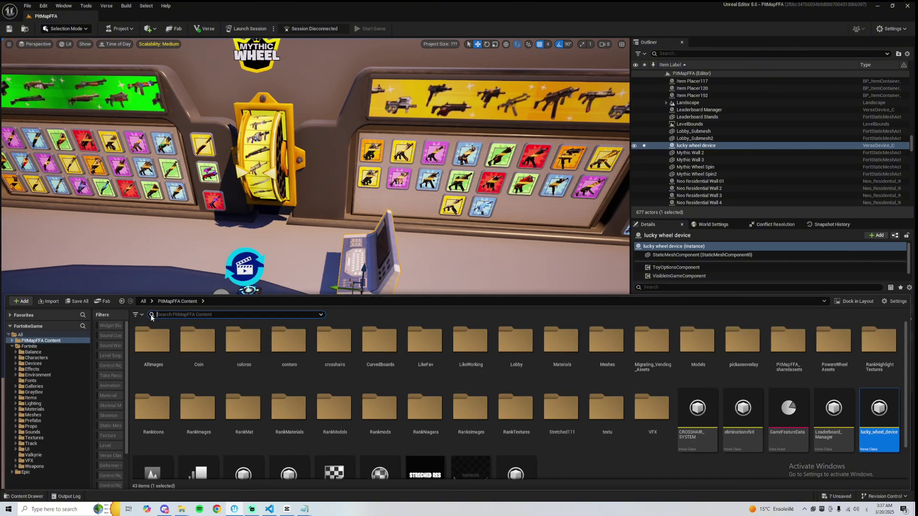
pyautogui.click(50, 345)
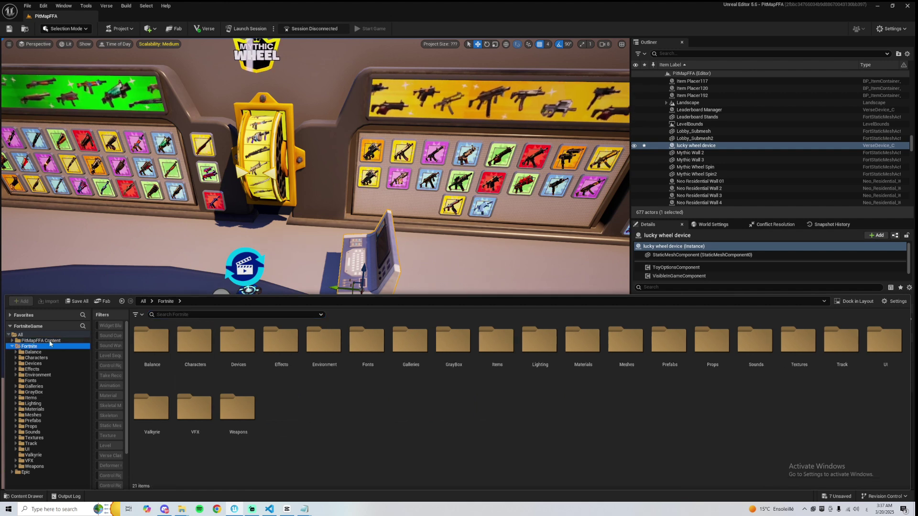
pyautogui.click(237, 336)
pyautogui.doubleClick(237, 336)
pyautogui.click(224, 315)
pyautogui.write('ؤ')
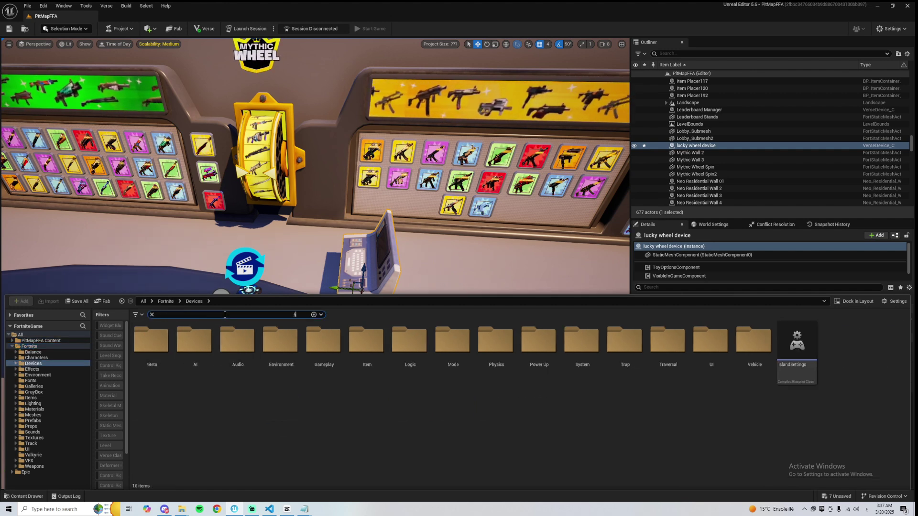
pyautogui.write('خى')
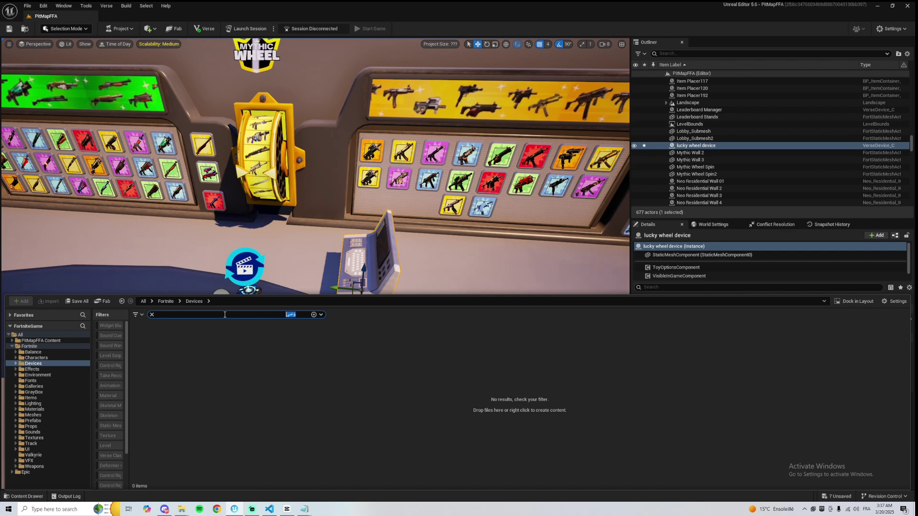
pyautogui.write('cond')
pyautogui.moveTo(151, 344); pyautogui.dragTo(280, 232)
# Replace the conditional button's static mesh with the lever mesh Leaver_Plane_002.
pyautogui.click(699, 255)
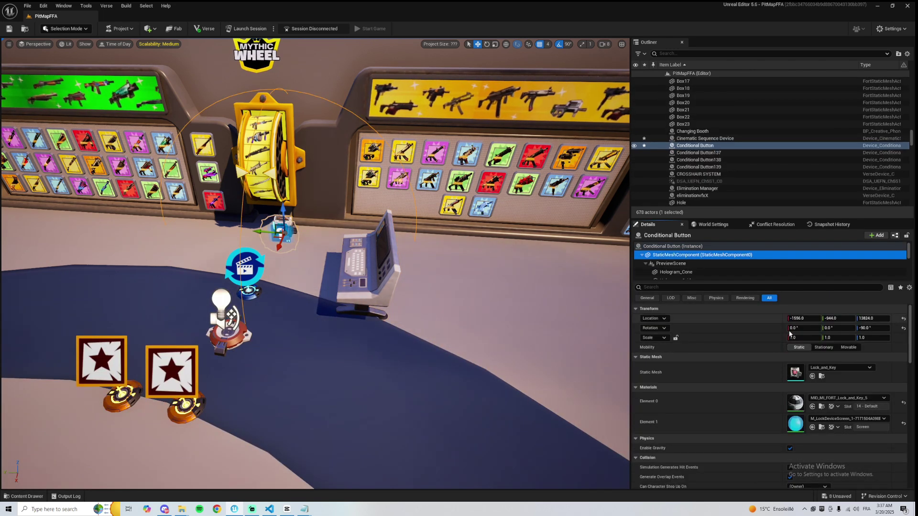
pyautogui.click(834, 368)
pyautogui.write('leav')
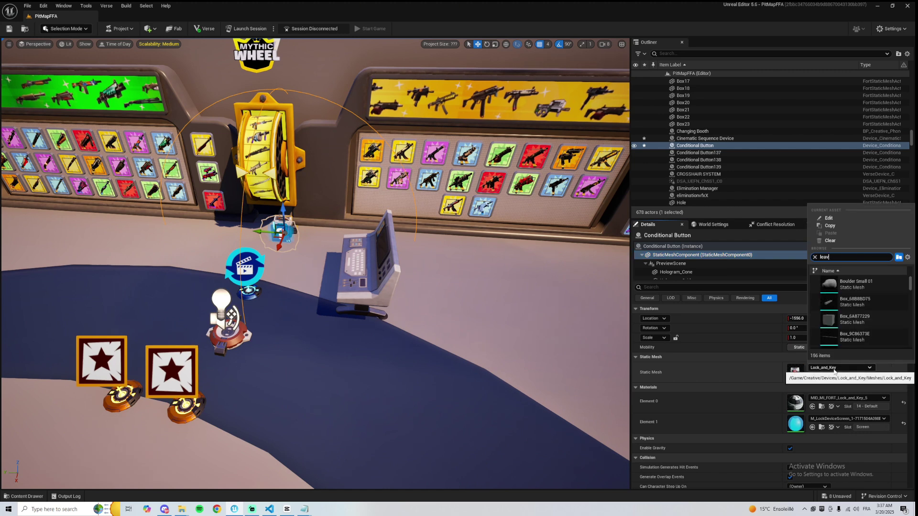
pyautogui.write('e')
pyautogui.click(849, 304)
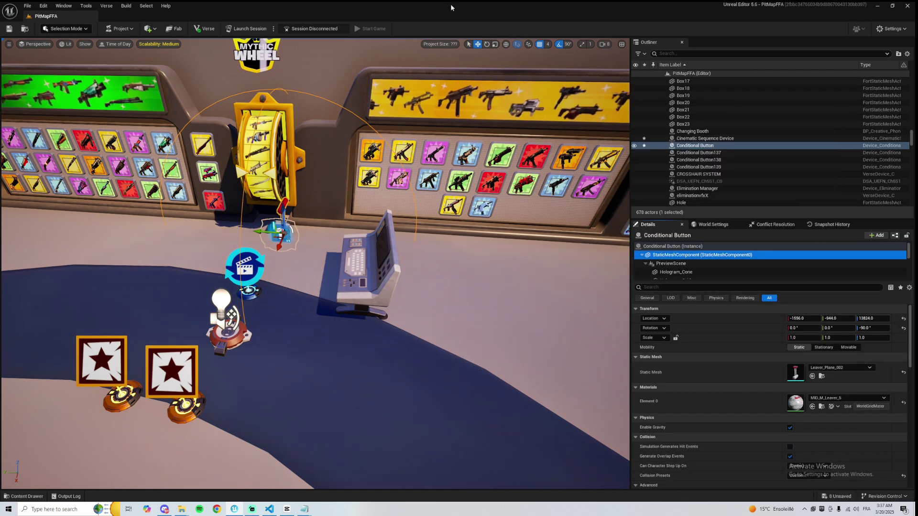
# Require 75 key items on the conditional button and set Key Item 1 to Gold.
pyautogui.click(675, 247)
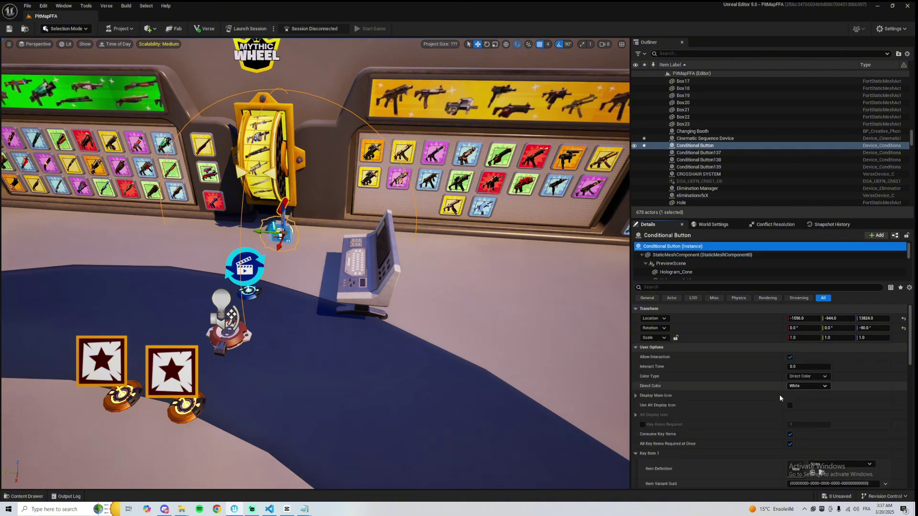
pyautogui.click(641, 425)
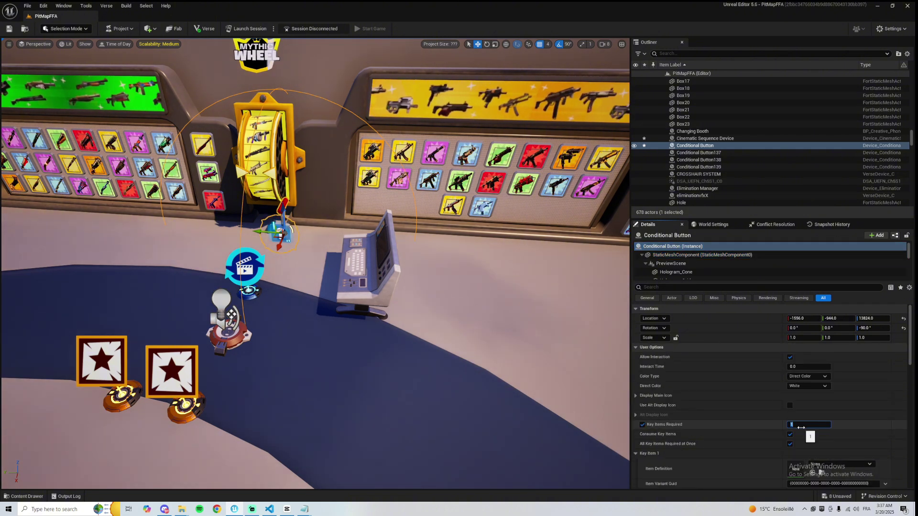
pyautogui.scroll(-2, 760, 424)
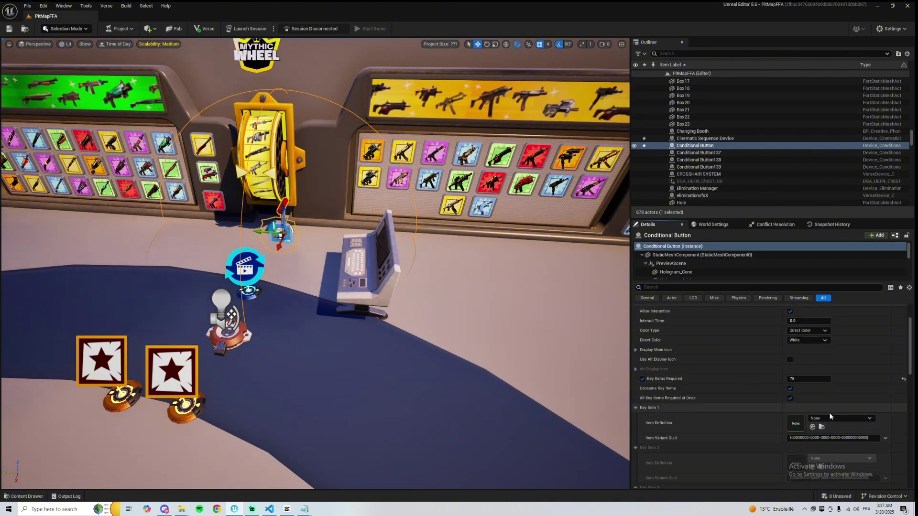
pyautogui.click(828, 416)
pyautogui.write('gold')
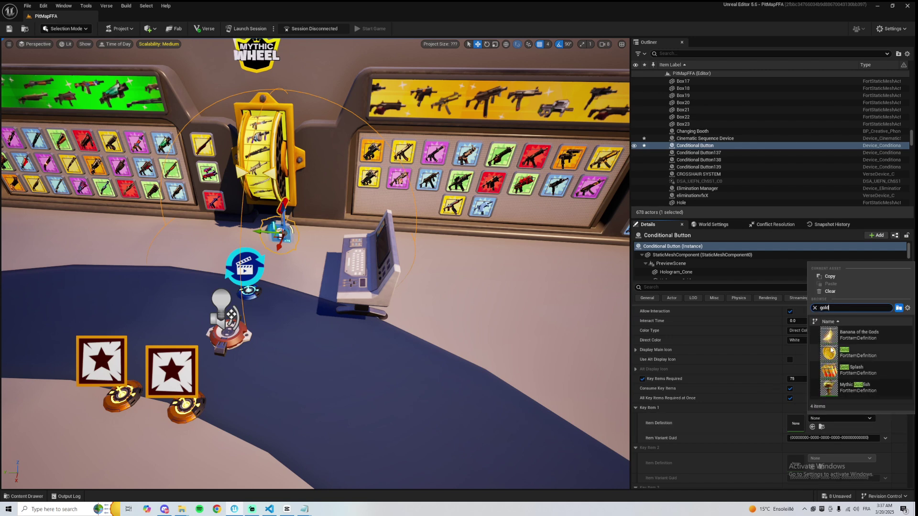
pyautogui.click(855, 353)
# Find the Leaver_Plane_001 mesh in the project's Models/Leaver folder and place it on the floor beside the conditional button.
pyautogui.moveTo(363, 306); pyautogui.dragTo(363, 332, button='right')
pyautogui.hotkey('ctrl', 'space')
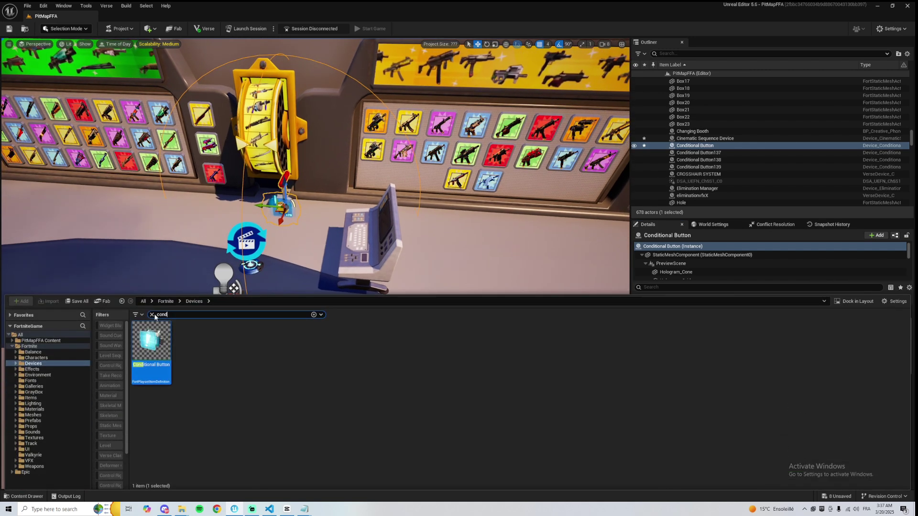
pyautogui.click(152, 315)
pyautogui.click(41, 340)
pyautogui.click(606, 344)
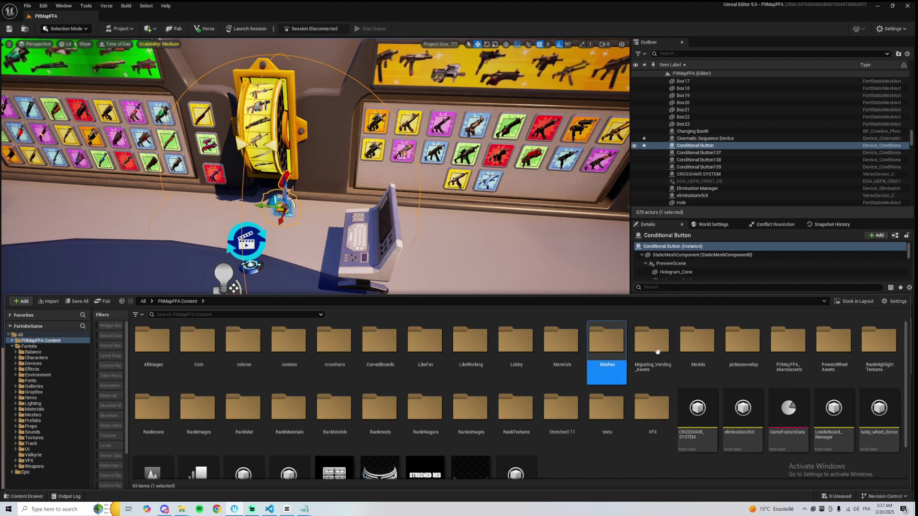
pyautogui.doubleClick(698, 344)
pyautogui.click(237, 351)
pyautogui.doubleClick(236, 351)
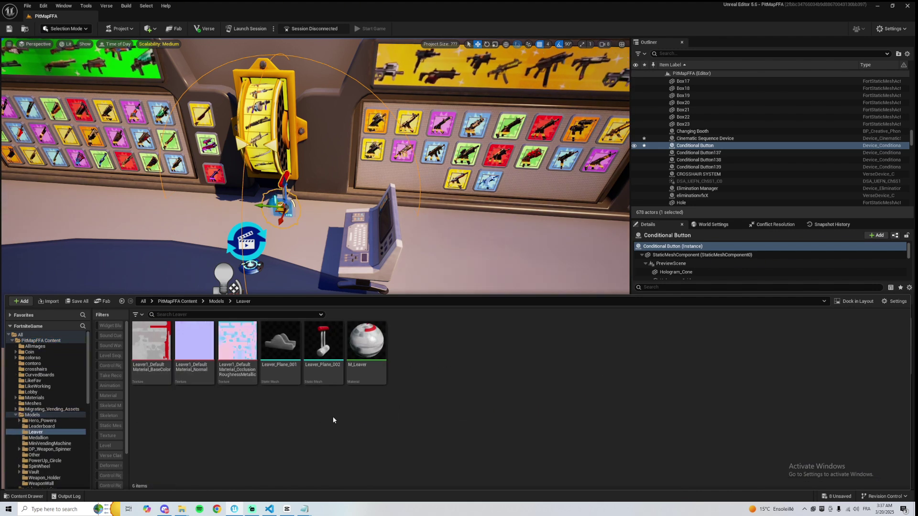
pyautogui.click(293, 354)
pyautogui.moveTo(293, 353); pyautogui.dragTo(373, 239)
pyautogui.click(487, 44)
pyautogui.press('w')
pyautogui.moveTo(397, 241); pyautogui.dragTo(324, 270, button='right')
pyautogui.press('s')
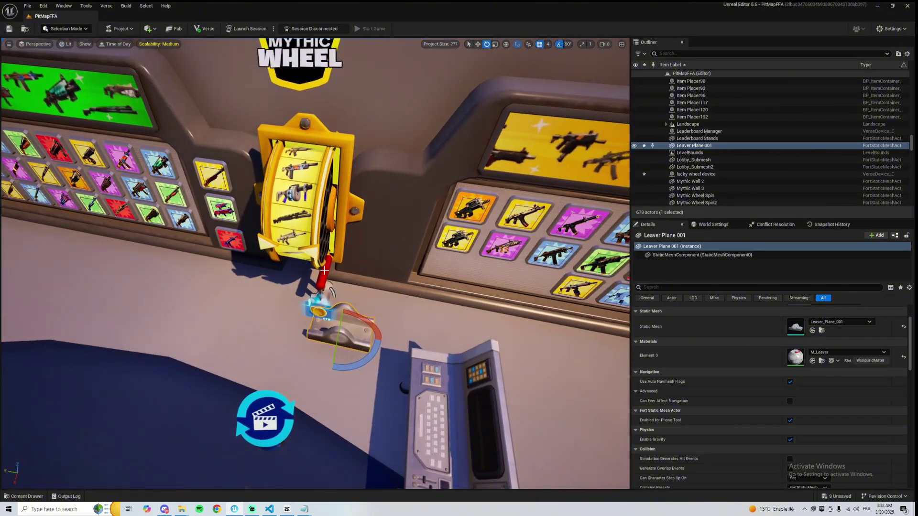
# Move the conditional button onto the lever base so the red handle lines up inside it.
pyautogui.click(325, 225)
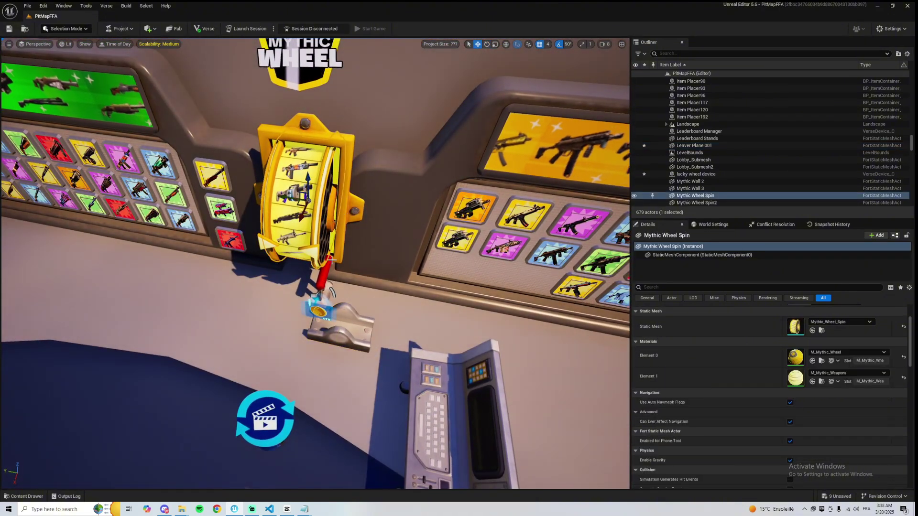
pyautogui.click(324, 286)
pyautogui.moveTo(303, 291); pyautogui.dragTo(336, 350)
pyautogui.press('a')
pyautogui.moveTo(336, 350); pyautogui.dragTo(411, 306, button='right')
pyautogui.press('w')
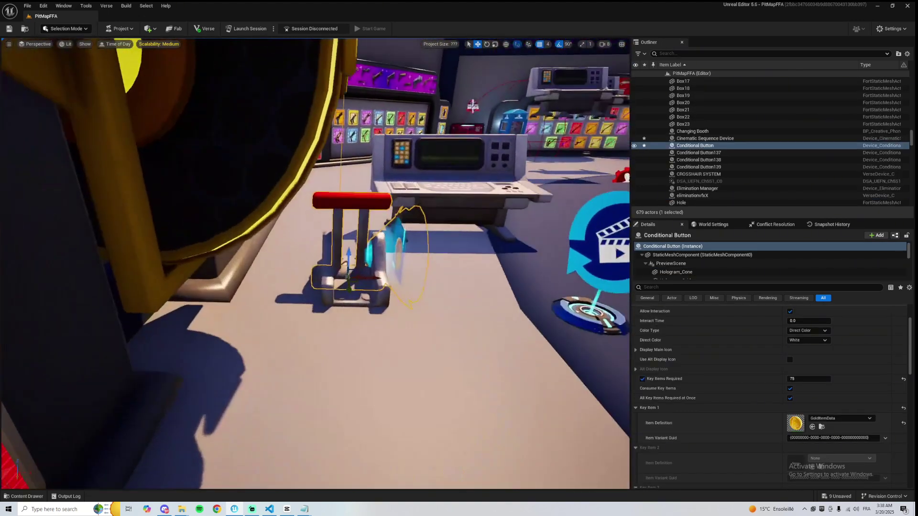
pyautogui.moveTo(370, 271); pyautogui.dragTo(377, 276)
pyautogui.moveTo(373, 263); pyautogui.dragTo(253, 297, button='right')
# Link the lucky wheel device's lever_button to the new Conditional Button.
pyautogui.click(535, 351)
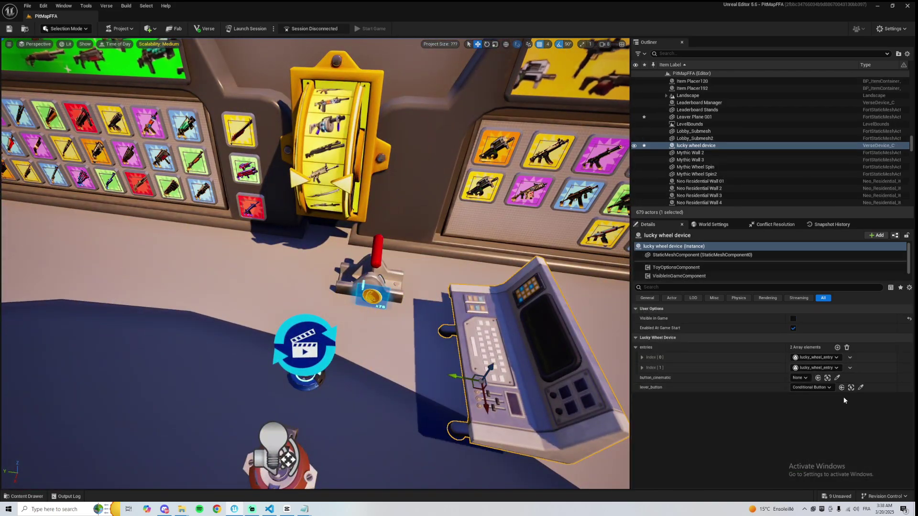
pyautogui.click(380, 249)
pyautogui.moveTo(287, 455); pyautogui.dragTo(354, 323, button='right')
# Create a level sequence named "leavercinematicc" in the Leaver folder and open it.
pyautogui.hotkey('ctrl', 'space')
pyautogui.rightClick(358, 412)
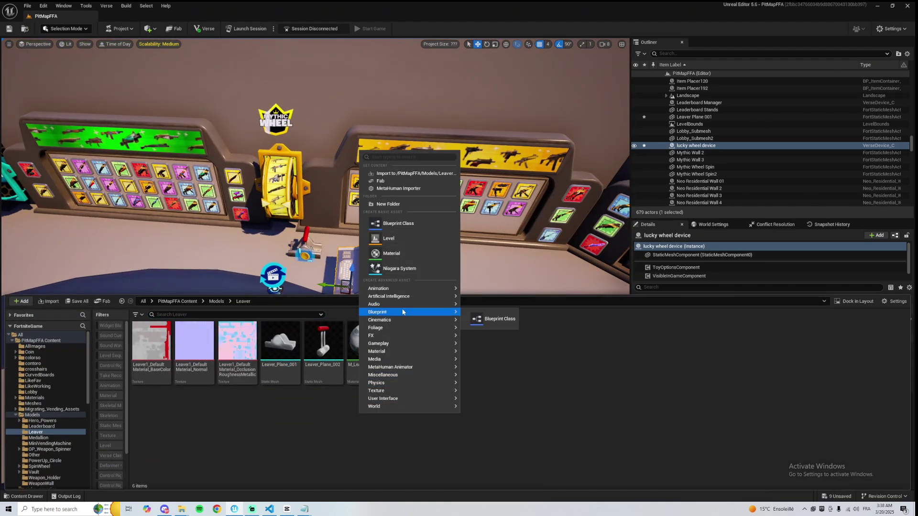
pyautogui.click(468, 330)
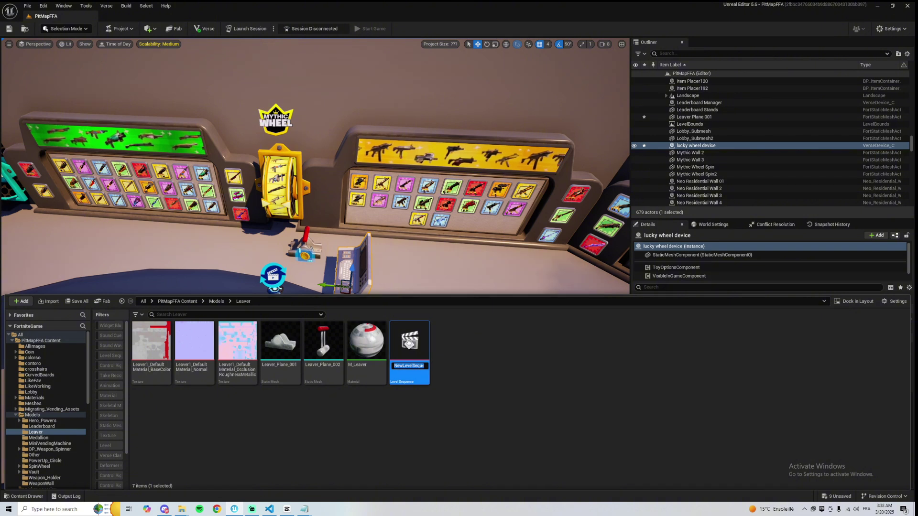
pyautogui.write('leavercinematicc')
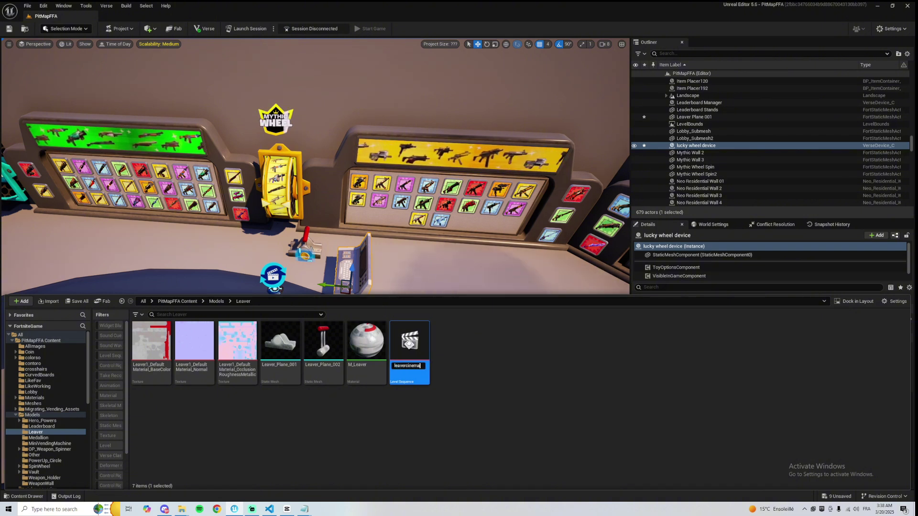
pyautogui.press('Return')
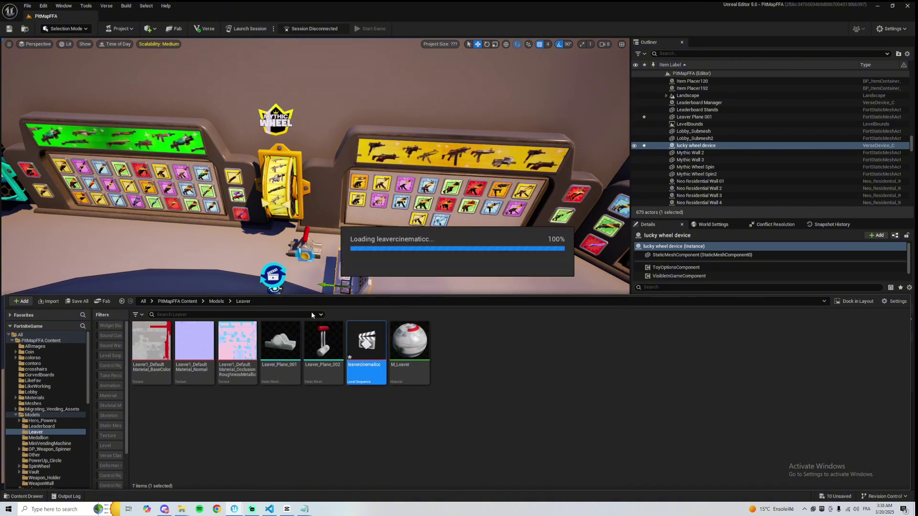
# Add the Conditional Button to the sequence and give it a Transform track.
pyautogui.click(170, 302)
pyautogui.moveTo(201, 332)
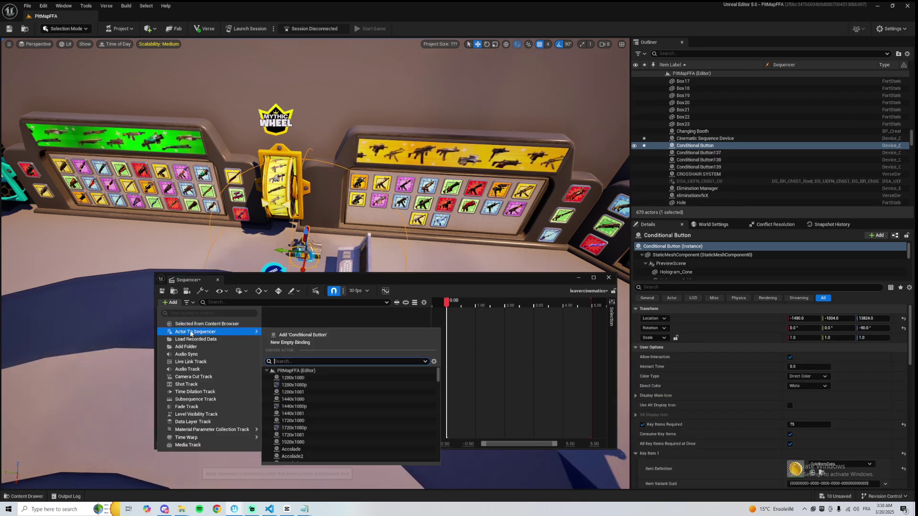
pyautogui.click(292, 334)
pyautogui.click(397, 312)
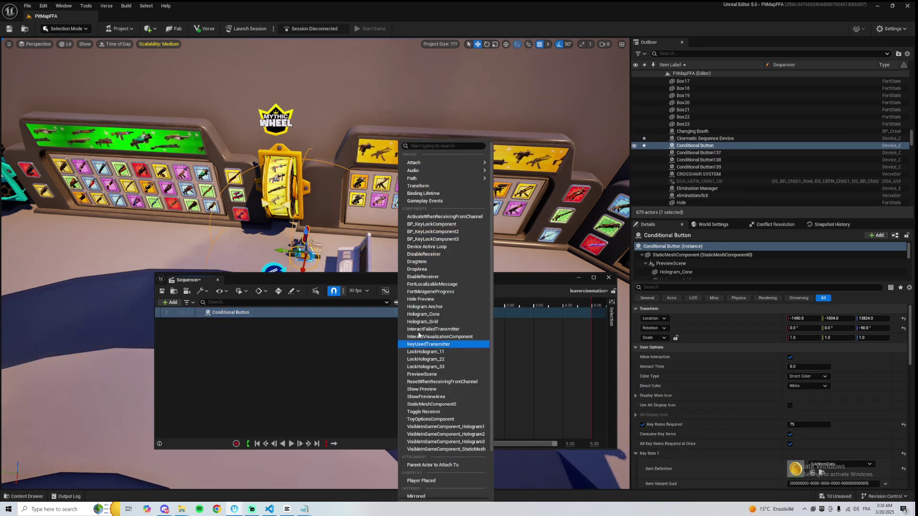
pyautogui.click(431, 187)
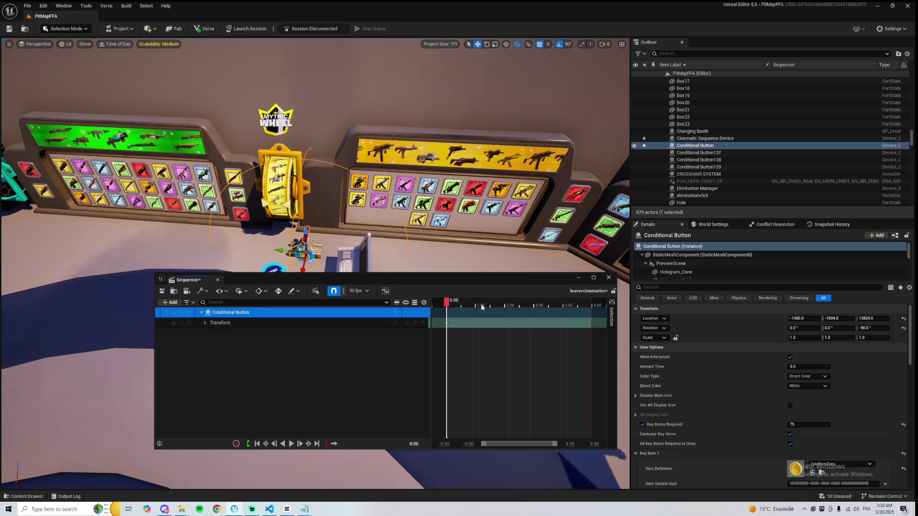
# Key the Conditional Button's rotation pitch at 53.0 at 3.1667 seconds, undoing any stray key change.
pyautogui.click(539, 304)
pyautogui.click(205, 323)
pyautogui.click(208, 343)
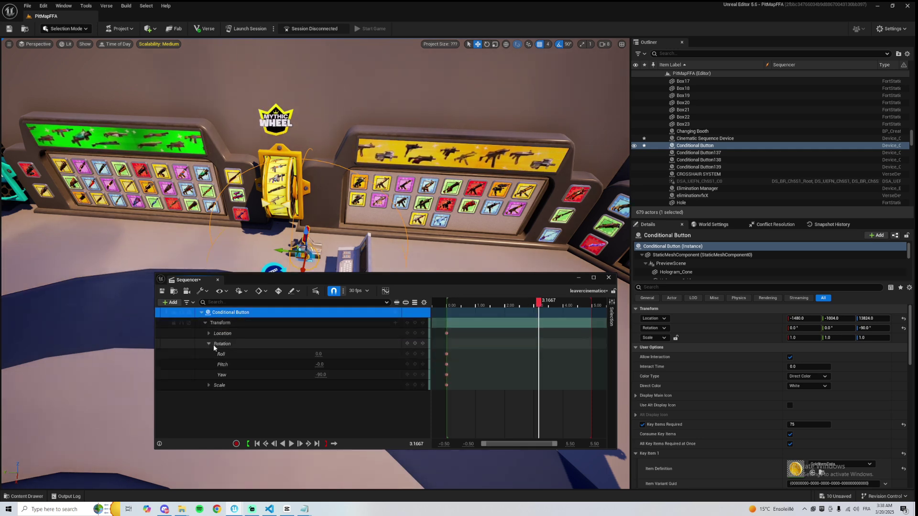
pyautogui.moveTo(318, 354); pyautogui.dragTo(338, 364)
pyautogui.hotkey('ctrl', 'z')
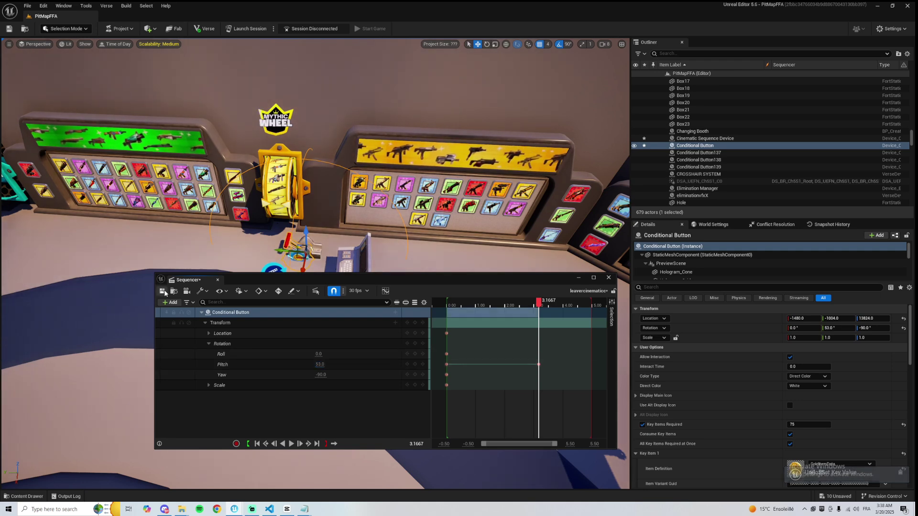
# Play the lever animation, shorten the playback range to end just after the last key, then save and close the sequence.
pyautogui.press('space')
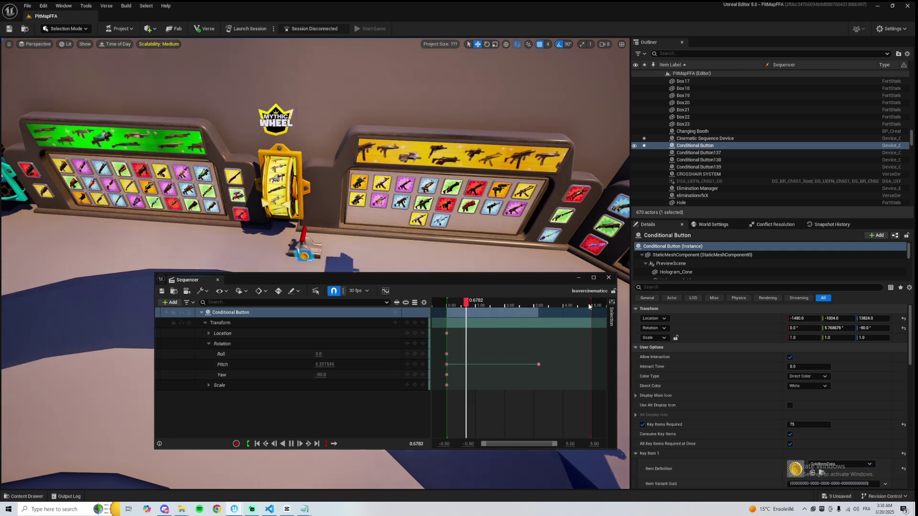
pyautogui.moveTo(591, 305); pyautogui.dragTo(553, 306)
pyautogui.click(162, 290)
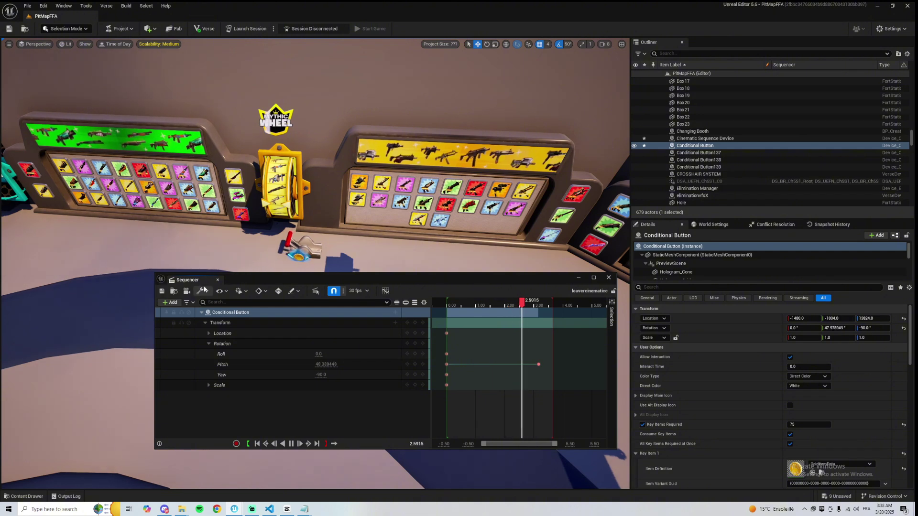
pyautogui.click(218, 281)
# Duplicate the Cinematic Sequence Device beside the original and set the copy's Finish Completion State Override to None.
pyautogui.moveTo(267, 275); pyautogui.dragTo(270, 302, button='right')
pyautogui.click(271, 254)
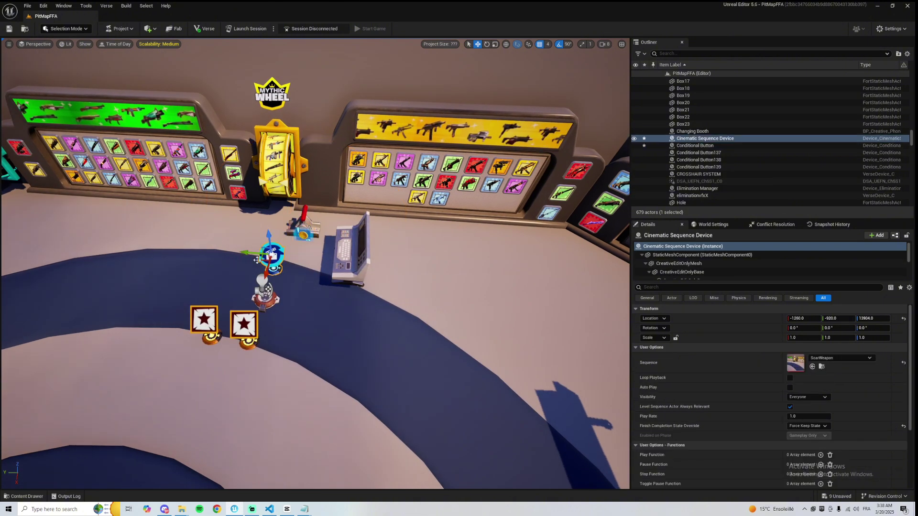
pyautogui.keyDown('alt'); pyautogui.moveTo(261, 259); pyautogui.dragTo(217, 257); pyautogui.keyUp('alt')
pyautogui.click(798, 426)
pyautogui.click(798, 434)
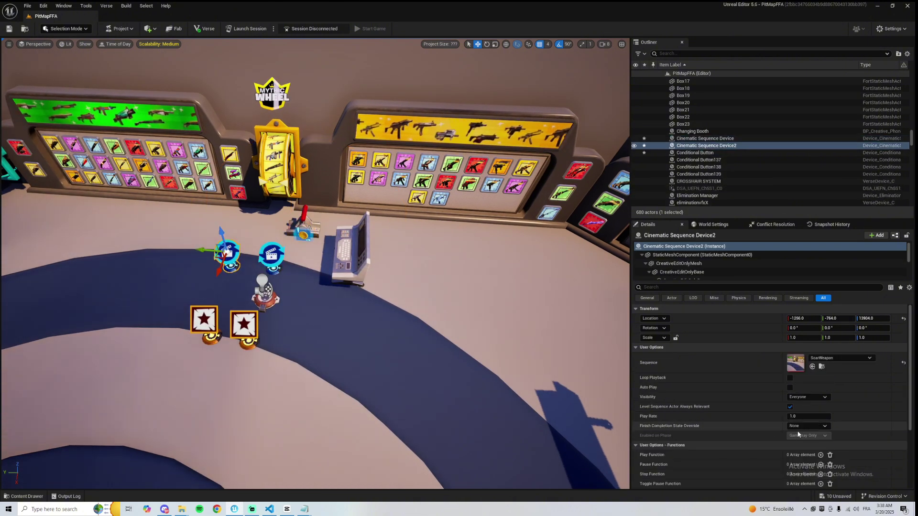
pyautogui.hotkey('ctrl', 'space')
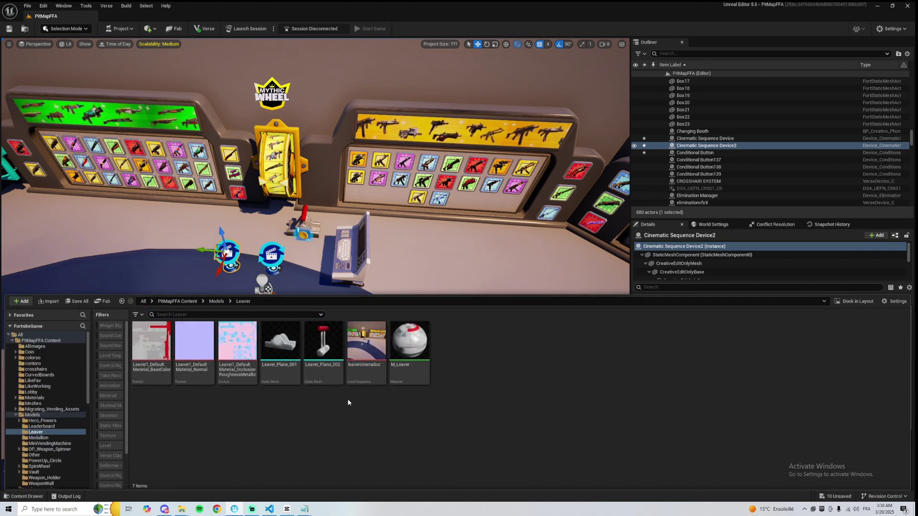
# Assign the duplicated Cinematic Sequence Device2 as the lucky wheel device's button_cinematic.
pyautogui.moveTo(369, 261); pyautogui.dragTo(374, 259, button='right')
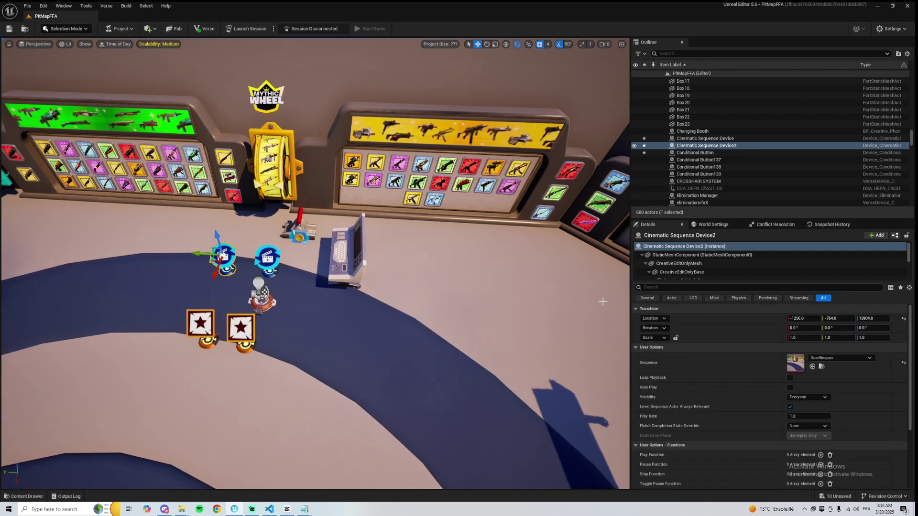
pyautogui.click(345, 250)
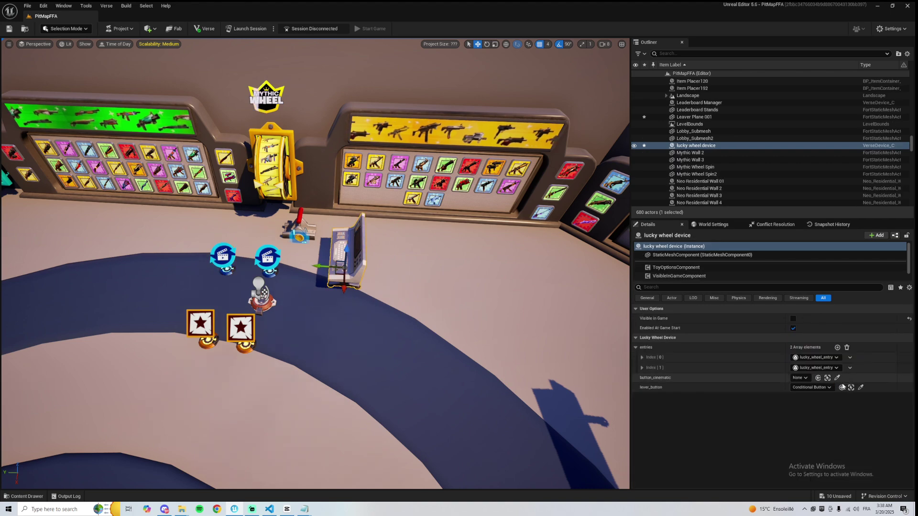
pyautogui.click(837, 377)
pyautogui.click(223, 257)
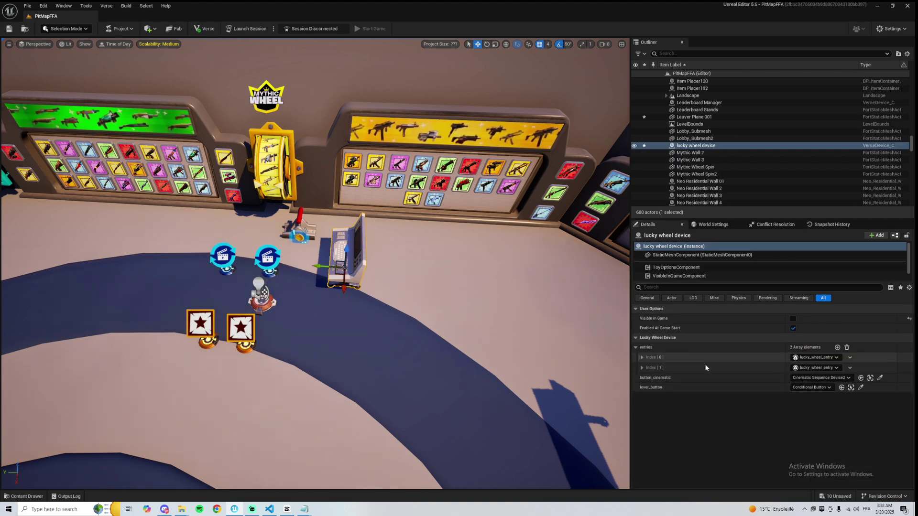
# Place the Spin Wheel frame mesh from the SpinWheel models folder on the open floor near the room's corner.
pyautogui.moveTo(459, 297); pyautogui.dragTo(370, 326, button='right')
pyautogui.hotkey('ctrl', 'space')
pyautogui.hotkey('alt', 'Left')
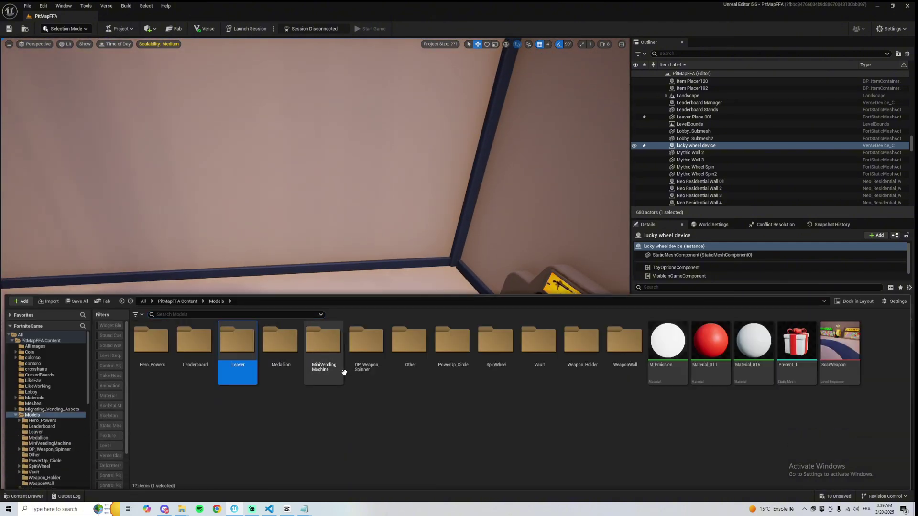
pyautogui.doubleClick(498, 368)
pyautogui.moveTo(300, 364); pyautogui.dragTo(344, 283)
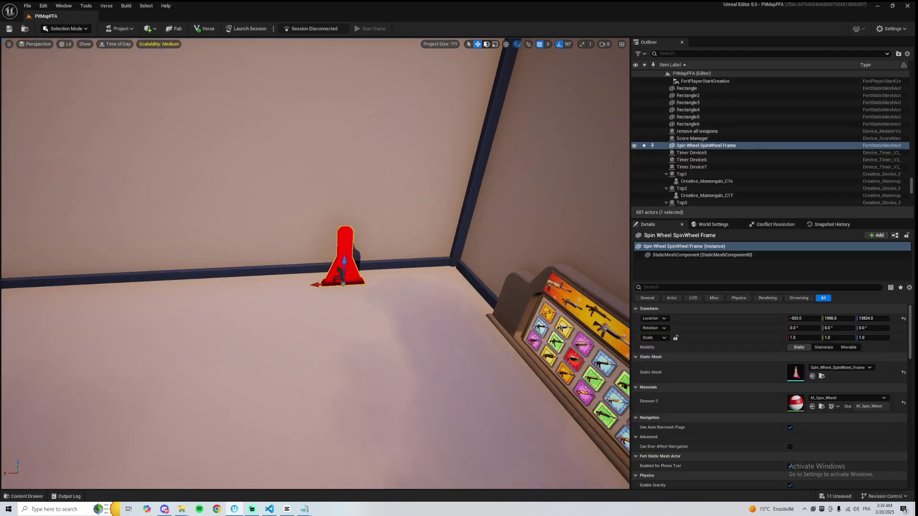
# Add the Spin Wheel mesh turned 180° and raise it in front of the frame, undoing the stray duplicate.
pyautogui.hotkey('ctrl', 'space')
pyautogui.moveTo(237, 340); pyautogui.dragTo(300, 266)
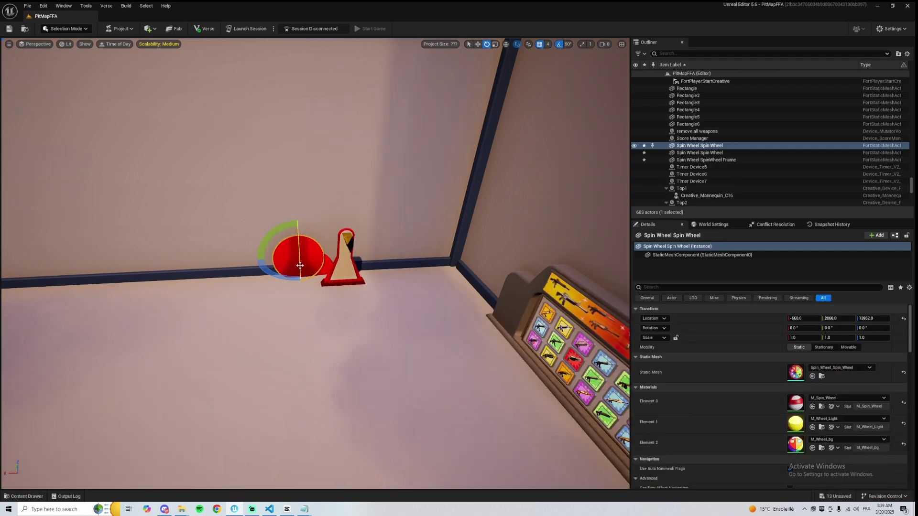
pyautogui.hotkey('ctrl', 'z')
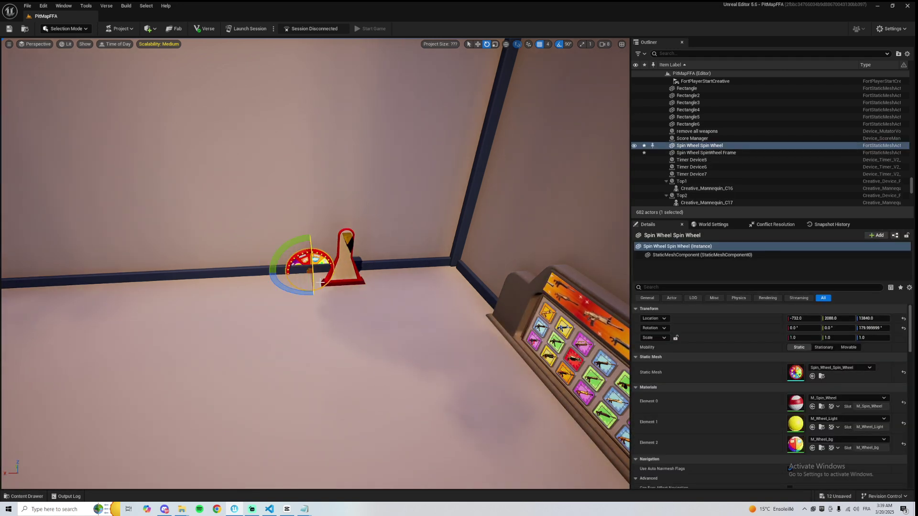
pyautogui.moveTo(310, 257); pyautogui.dragTo(307, 237)
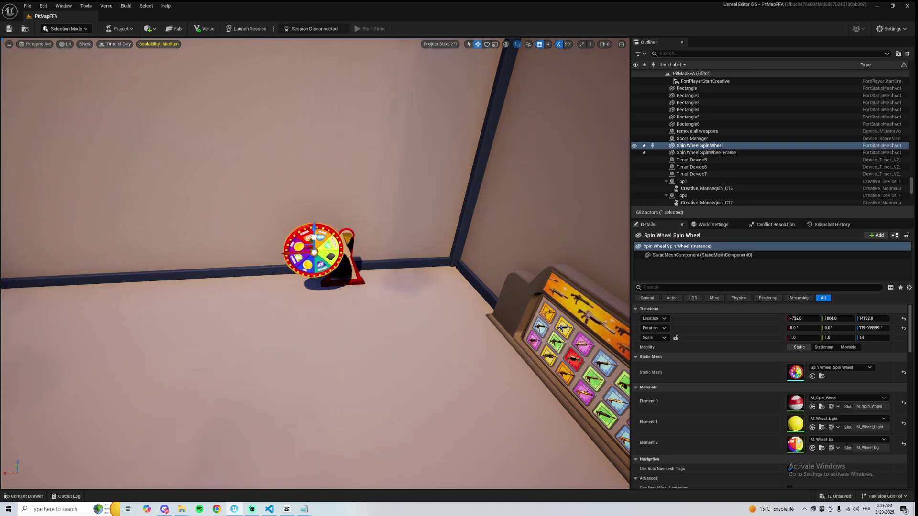
# Delete the placed Spin Wheel mesh and its frame from the level.
pyautogui.press('Delete')
pyautogui.click(342, 236)
pyautogui.press('Delete')
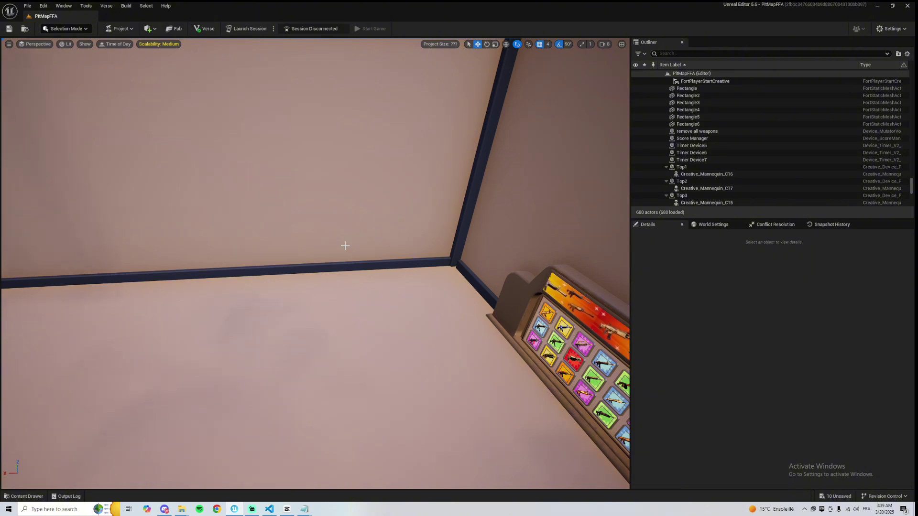
pyautogui.moveTo(345, 246); pyautogui.dragTo(5, 198, button='right')
pyautogui.press('s')
pyautogui.press('w')
pyautogui.moveTo(314, 266); pyautogui.dragTo(473, 258, button='right')
pyautogui.press('s')
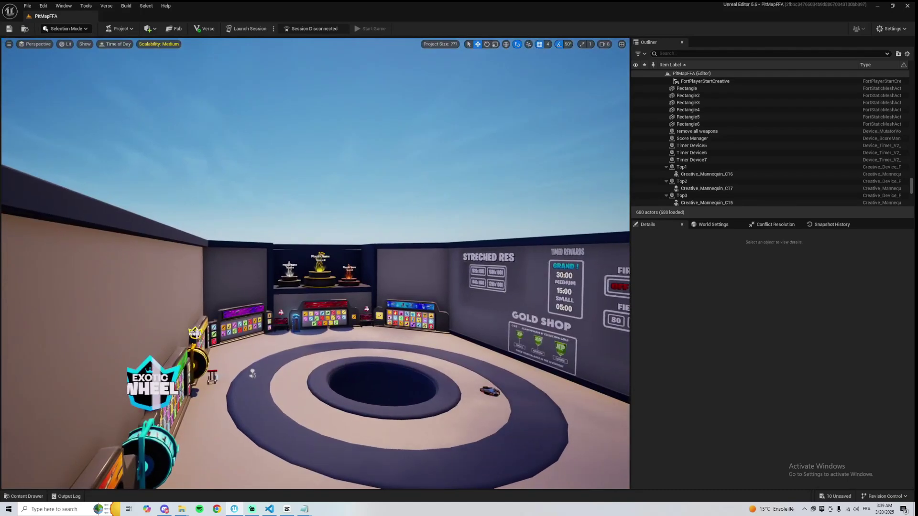
pyautogui.scroll(5, 314, 267)
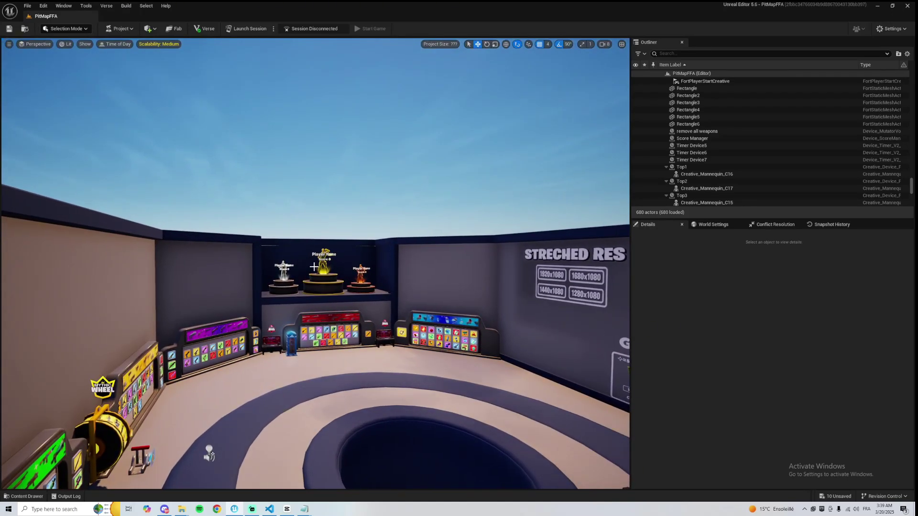